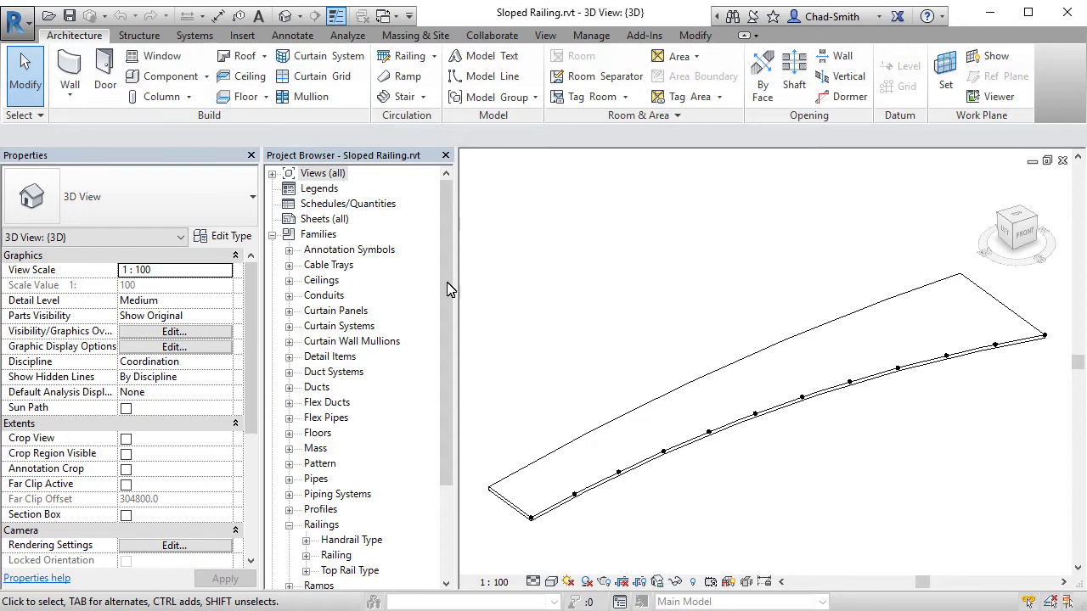
- Create a new family, Family1, from the Metric Generic Model Adaptive.rft template, panning its 3D view
click(24, 34)
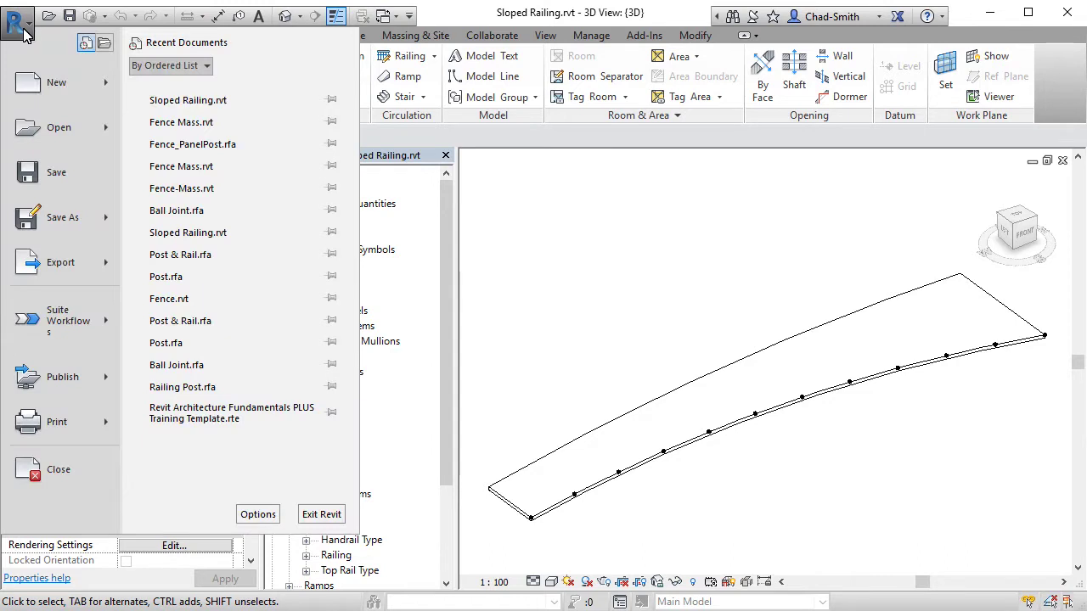
mouse_move(107, 89)
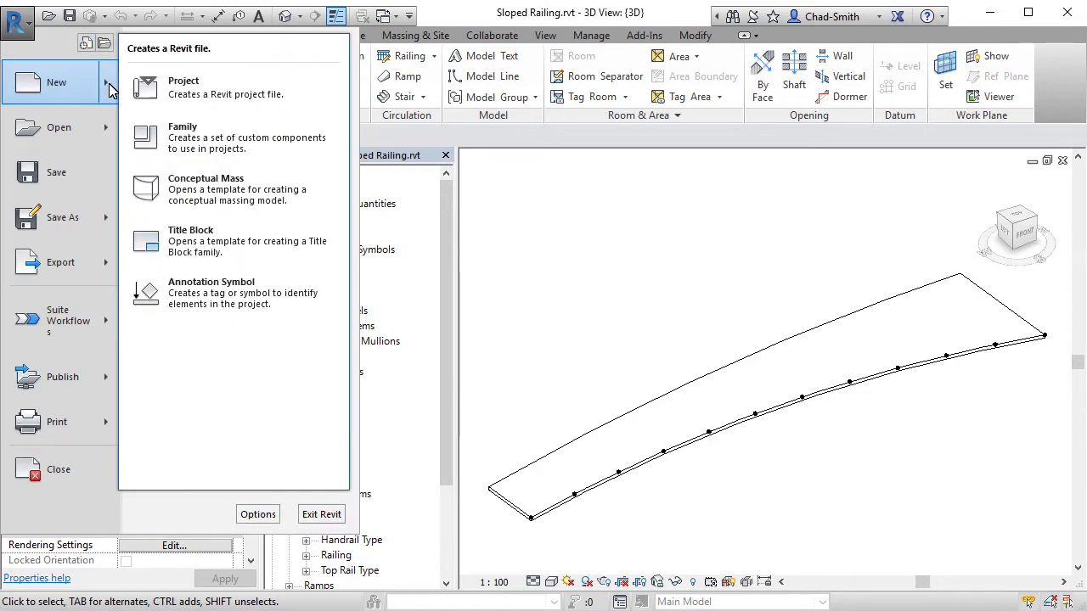
click(203, 136)
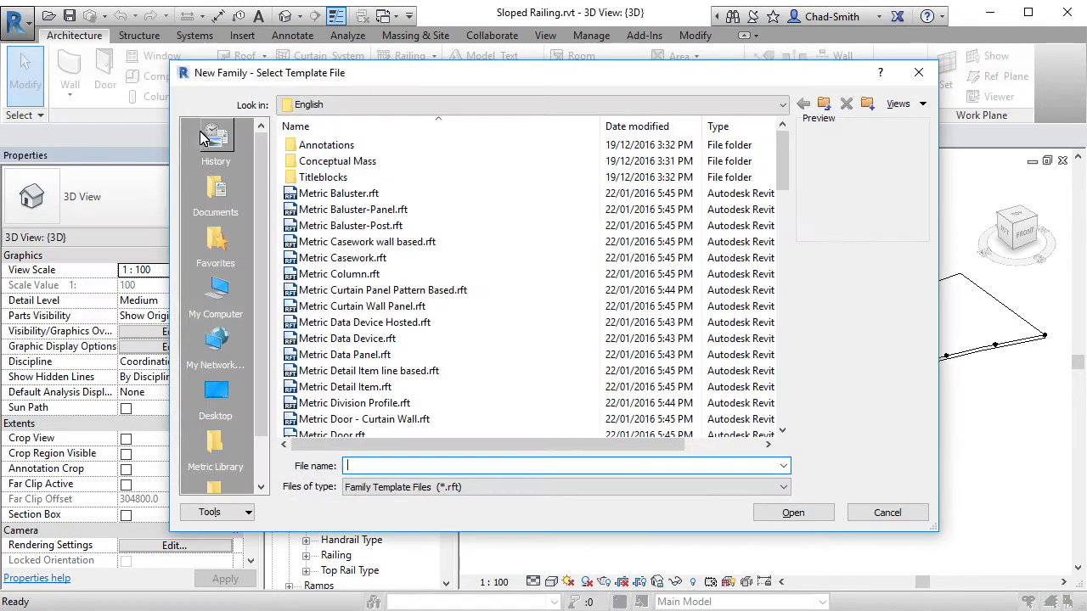
drag(782, 169, 780, 247)
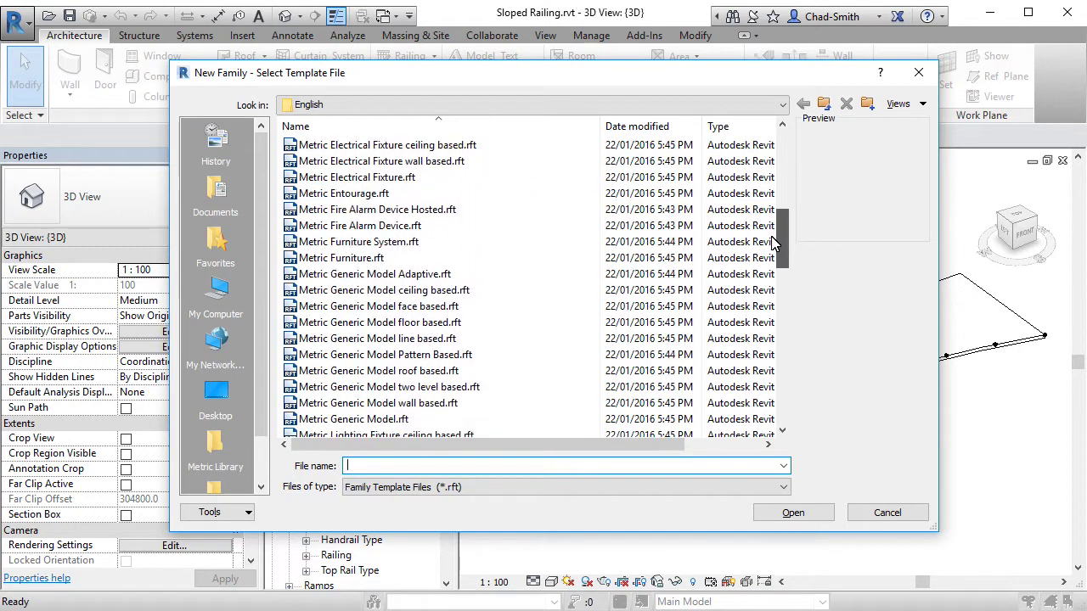
click(401, 277)
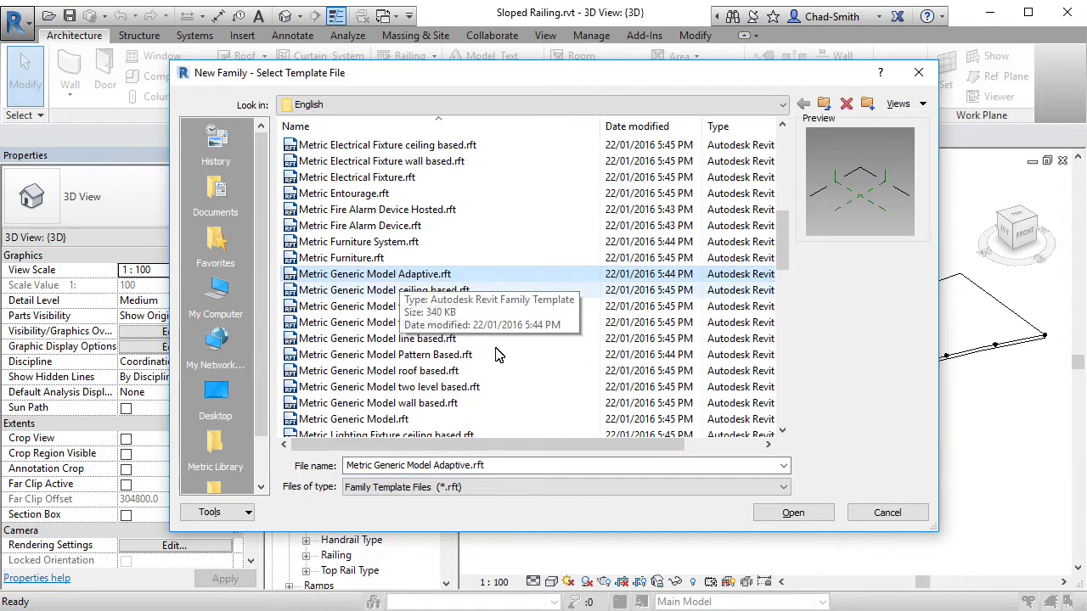
click(796, 516)
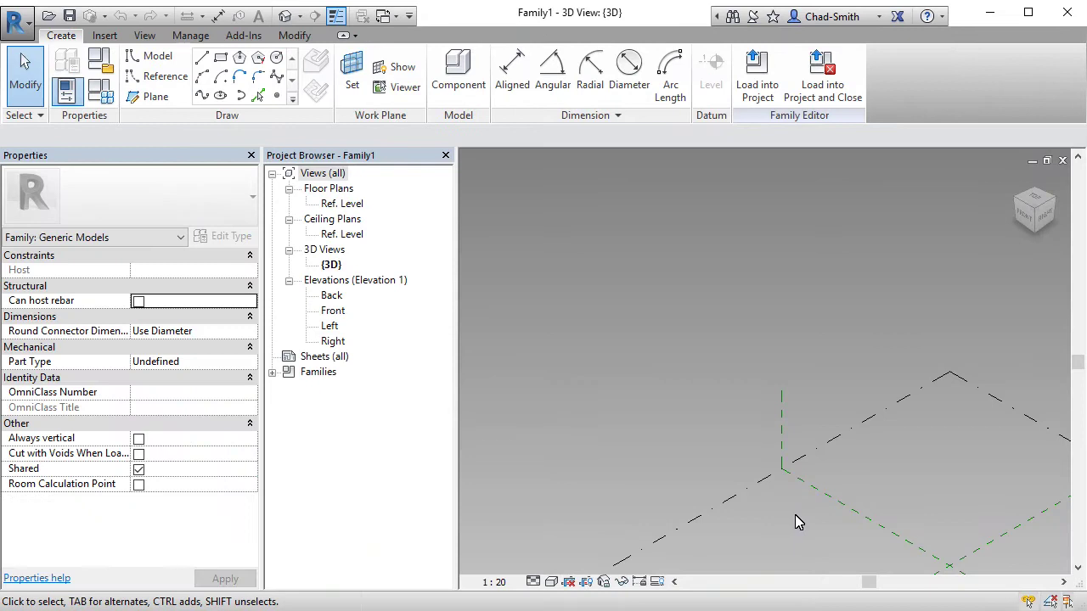
middle_drag(795, 515, 631, 355)
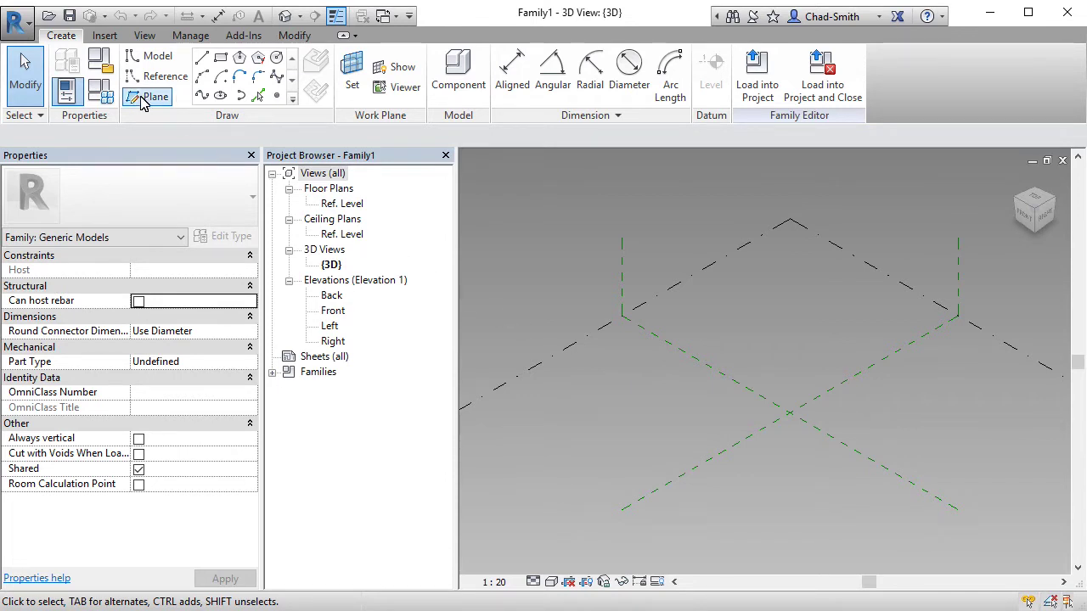
- Change the family category from Generic Models to Railings > Supports
click(104, 68)
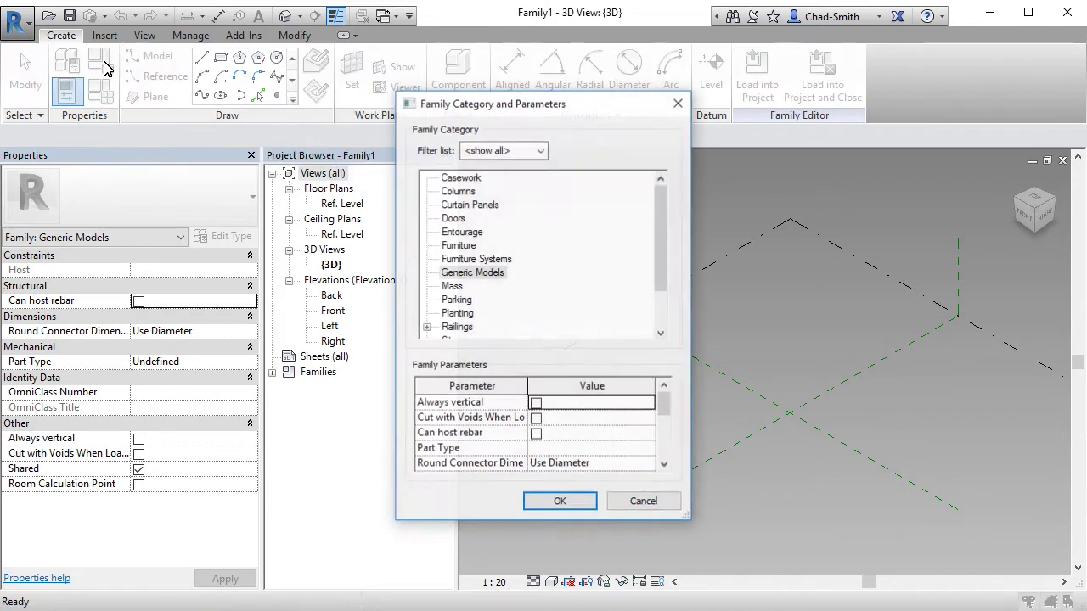
click(472, 275)
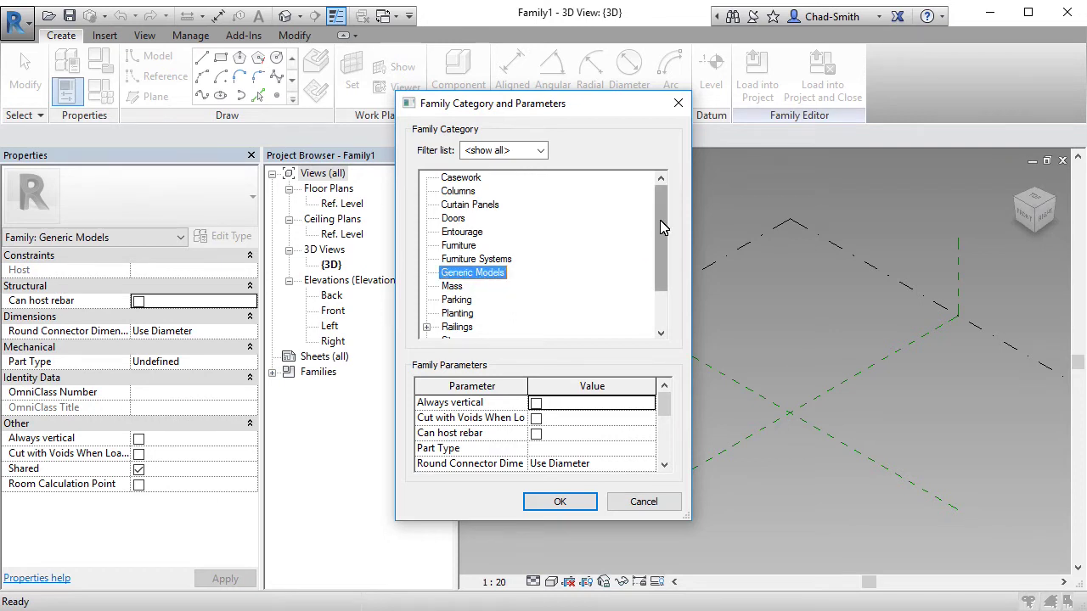
drag(660, 220, 646, 284)
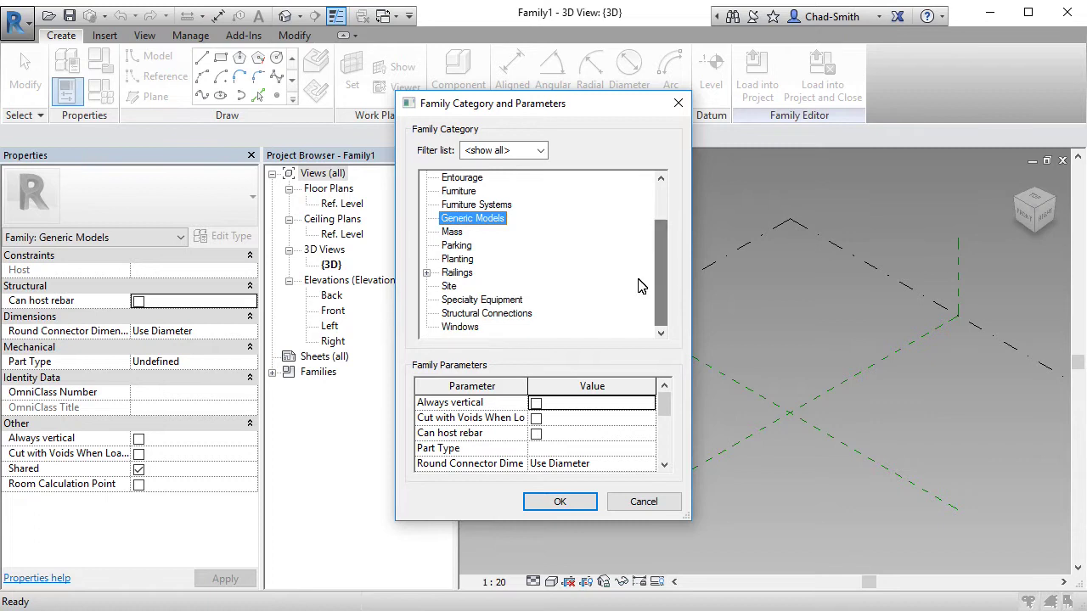
click(427, 274)
click(475, 287)
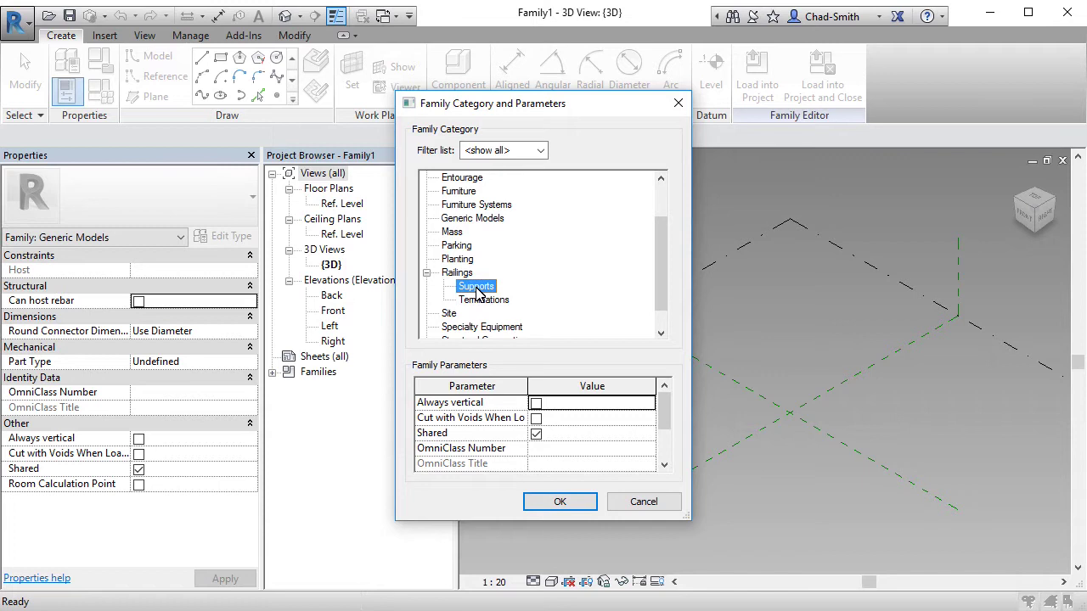
click(554, 502)
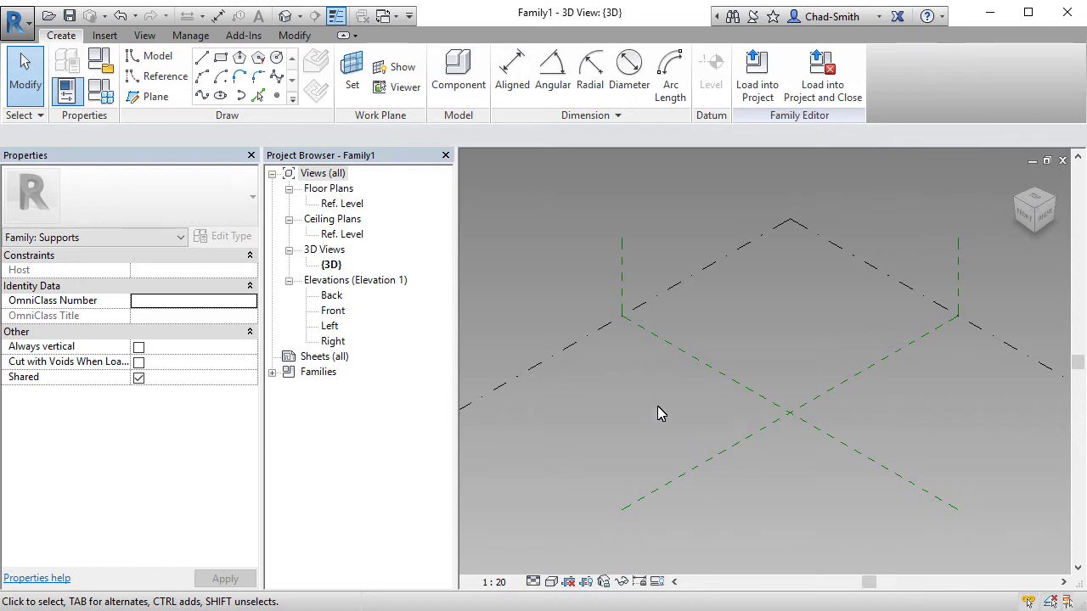
- Place a reference point near the origin of the 3D view
click(278, 98)
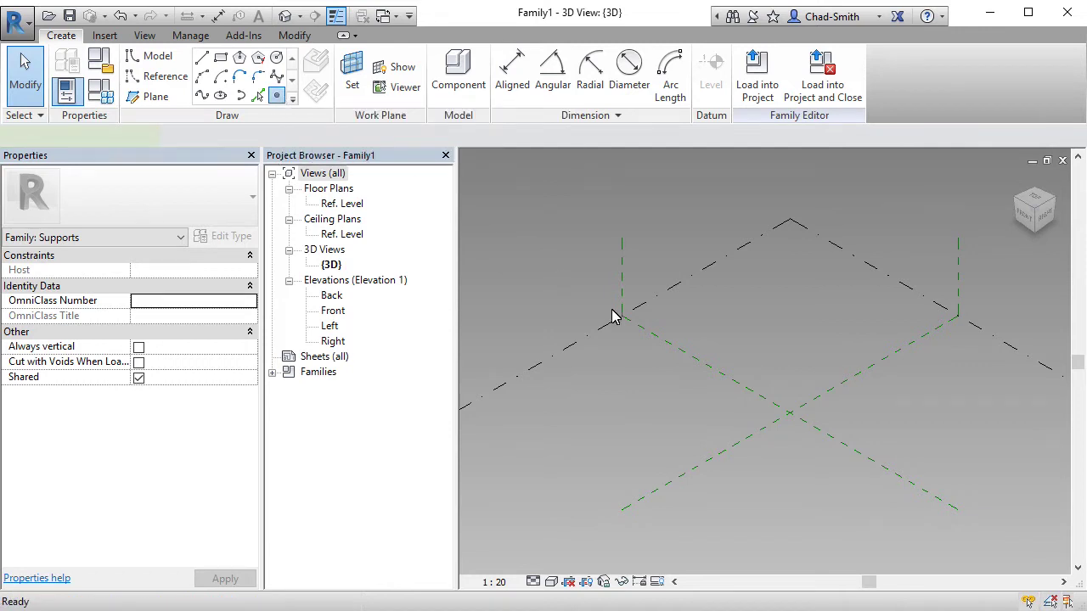
click(784, 381)
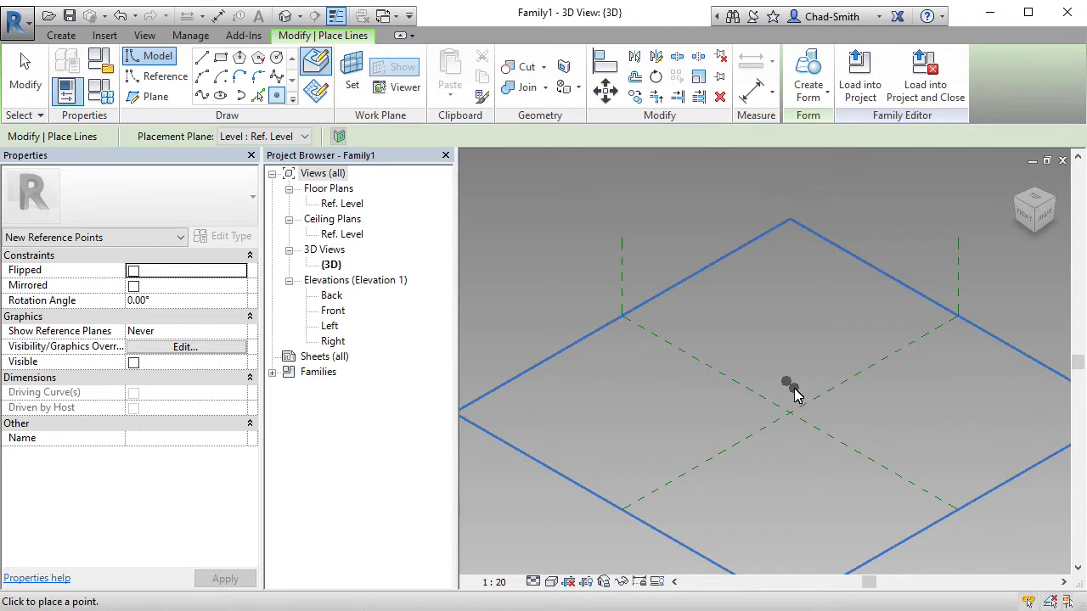
scroll(790, 395, up, 3)
scroll(789, 395, up, 1)
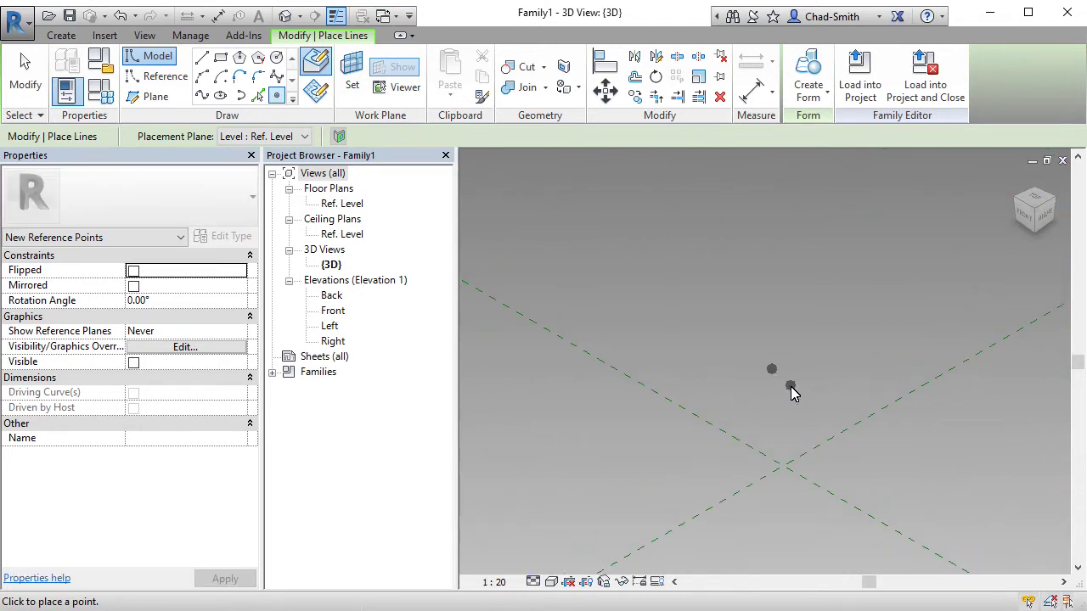
key(Escape)
key(Escape)
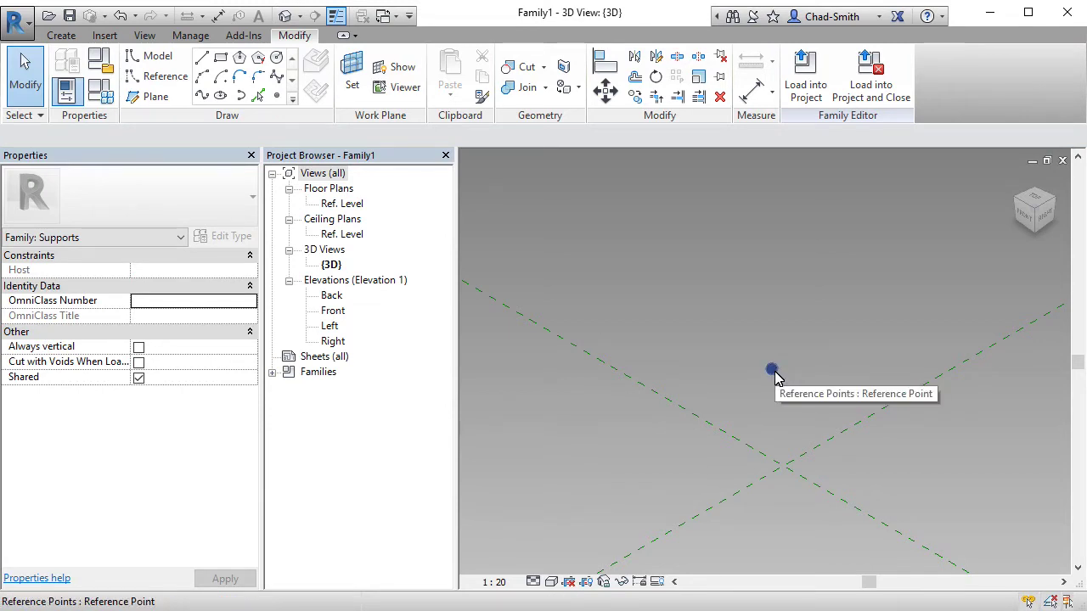
- Make the point an adaptive placement point oriented Global (z) then Host (xy)
click(772, 371)
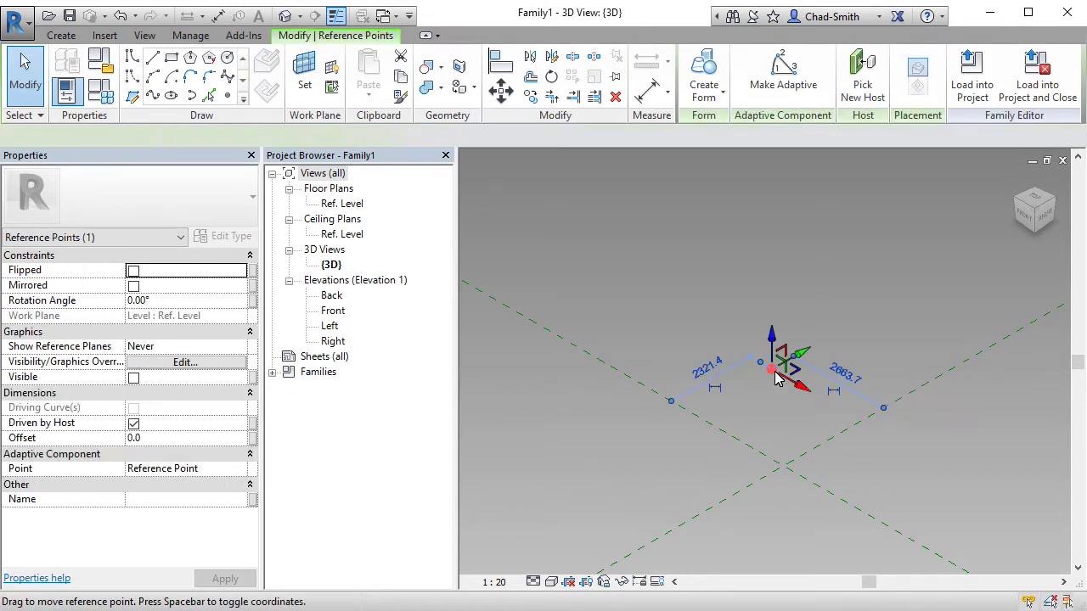
click(789, 82)
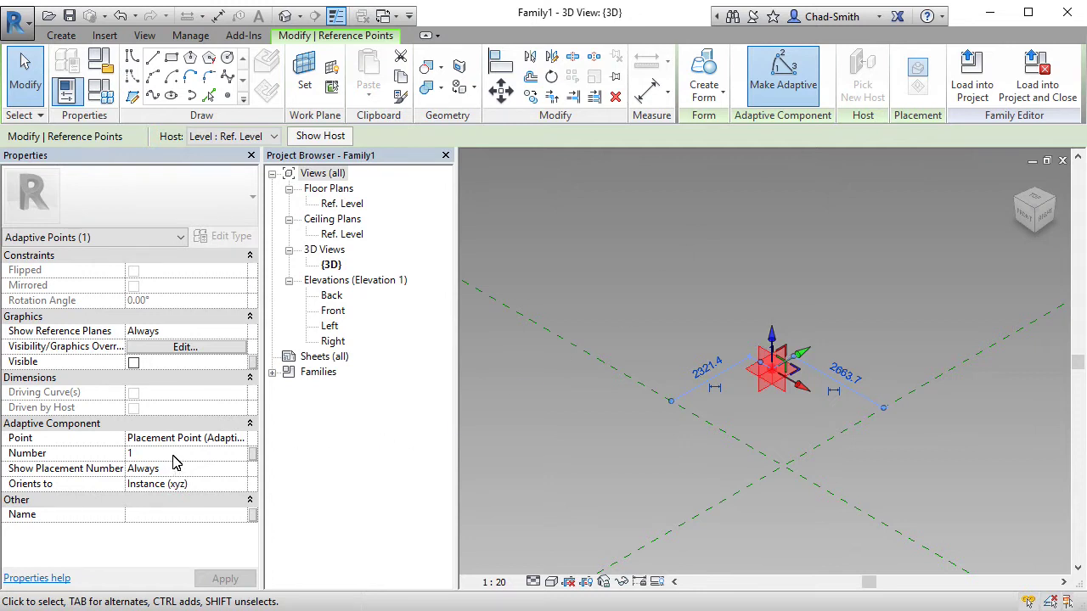
click(242, 439)
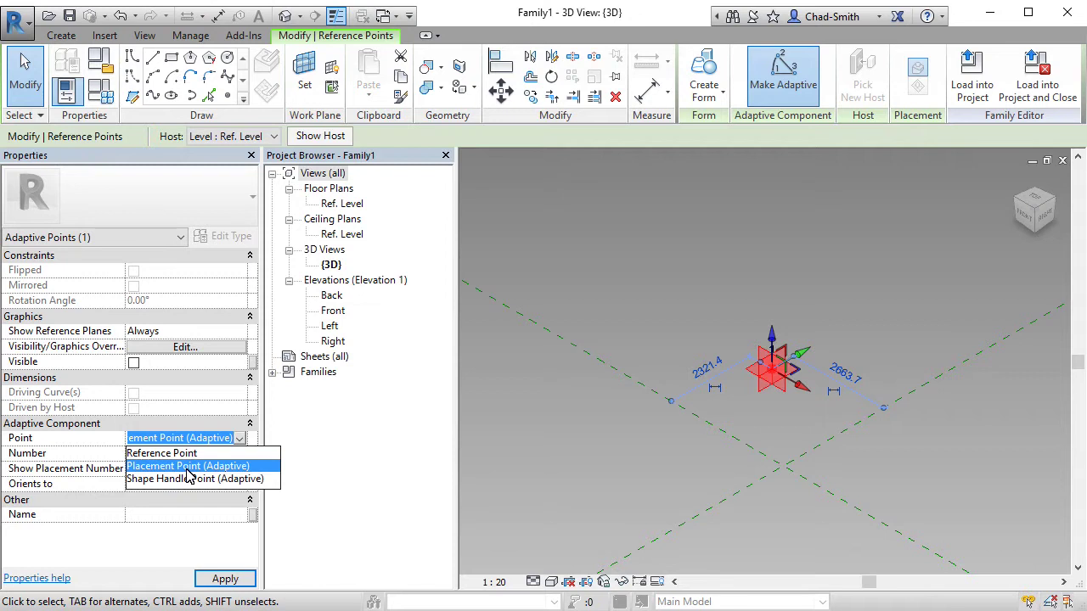
click(189, 467)
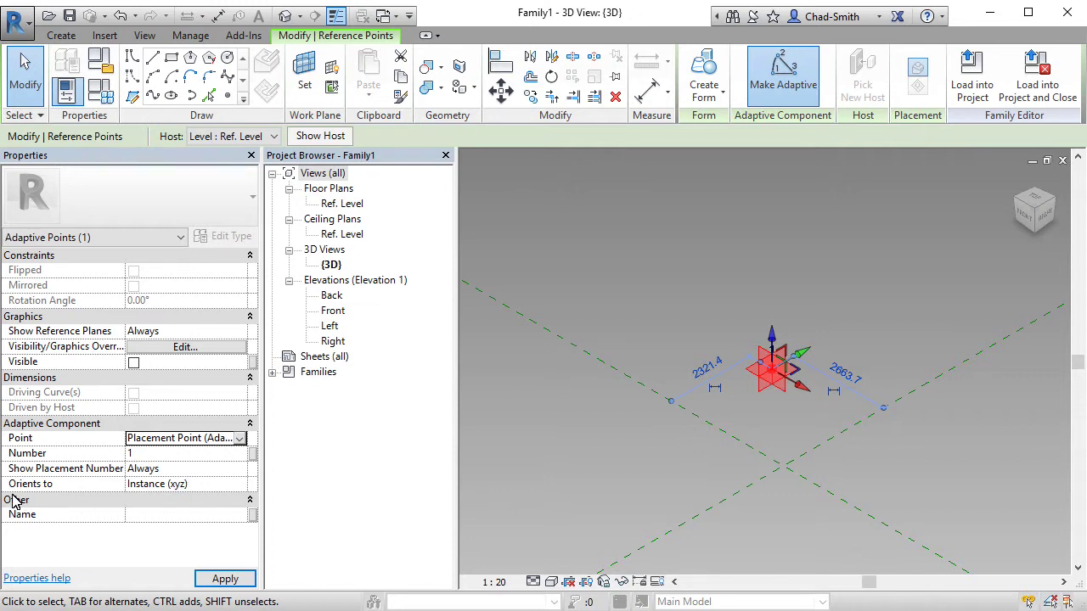
mouse_move(89, 498)
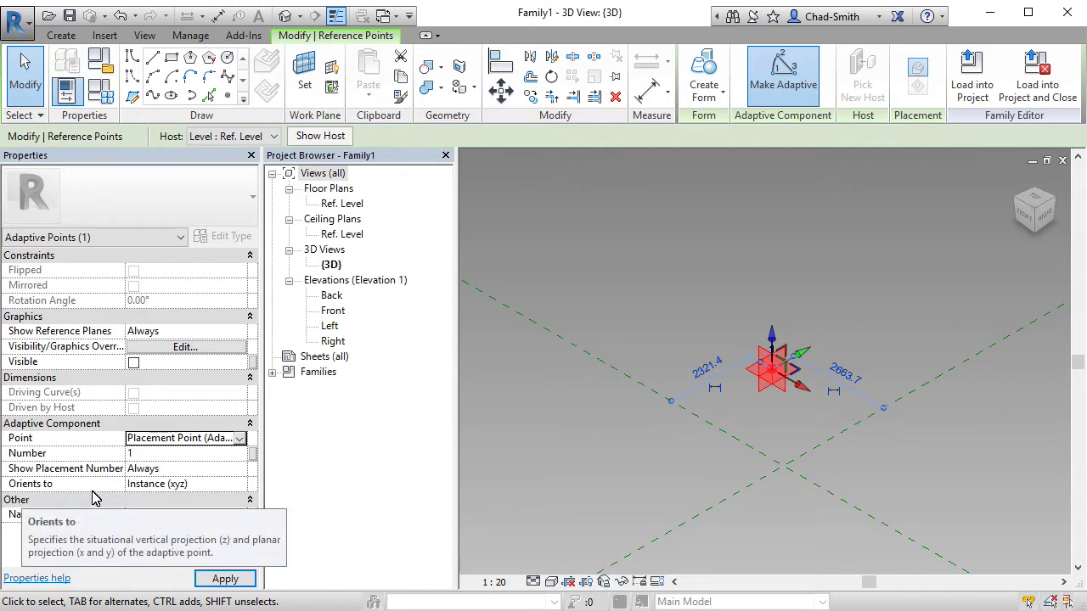
click(242, 486)
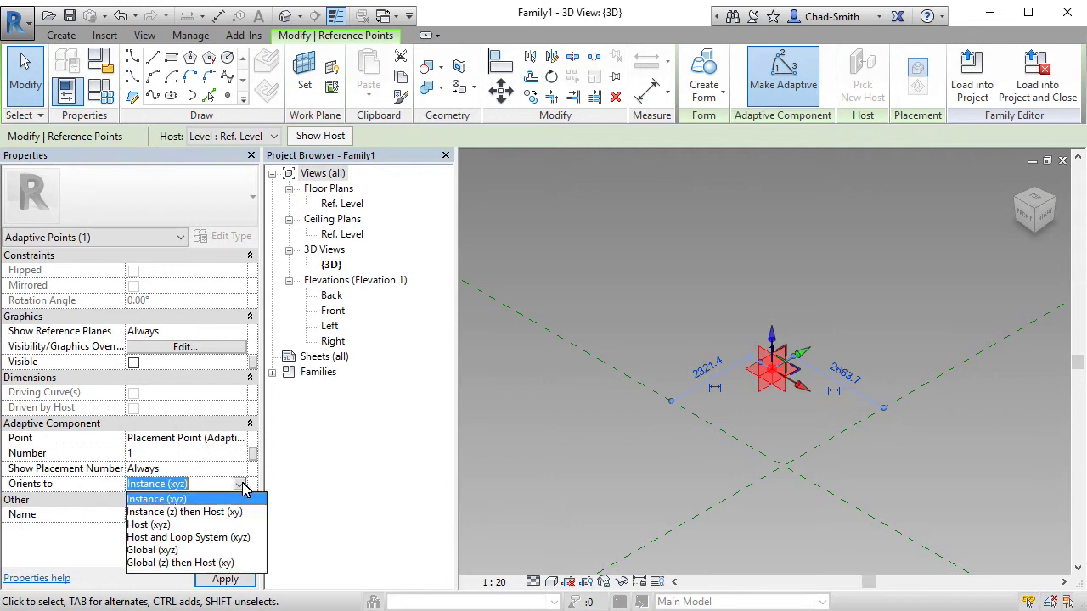
click(201, 562)
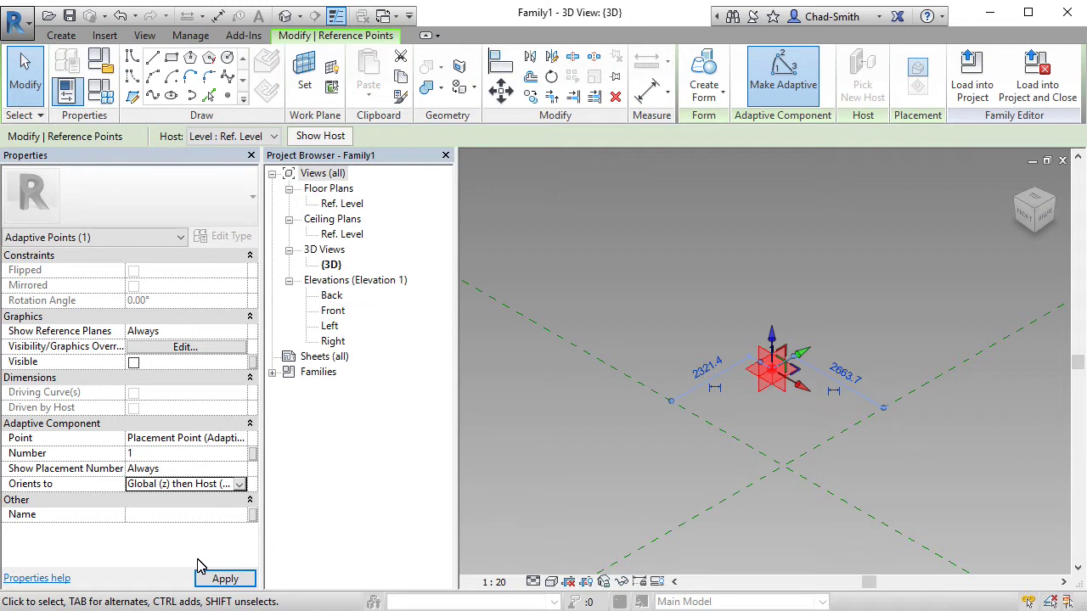
click(659, 437)
scroll(809, 333, up, 2)
middle_drag(809, 333, 779, 436)
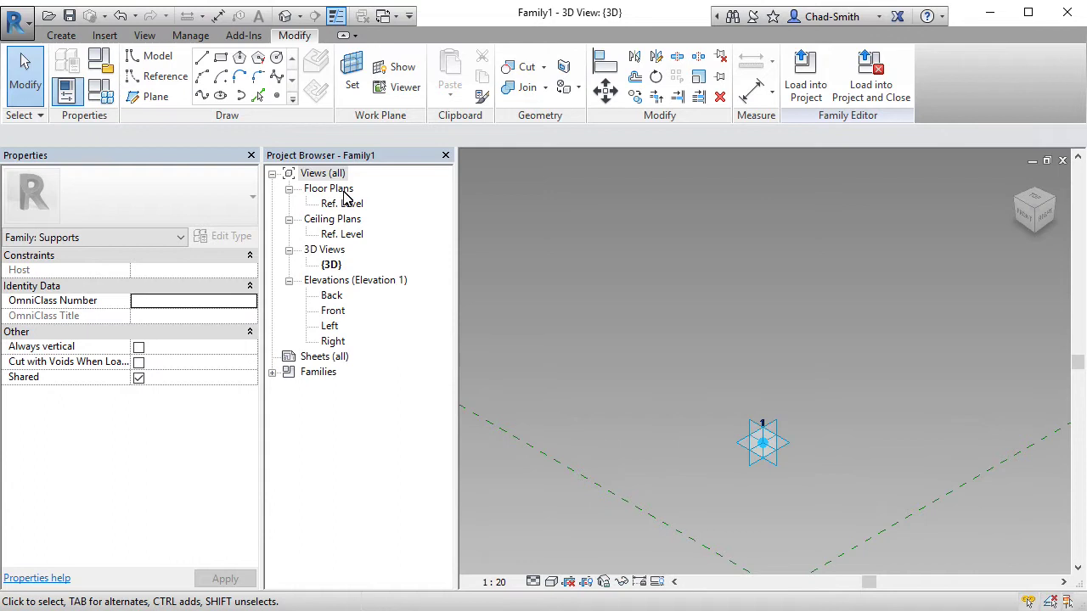
- Place a second reference point on the adaptive point's work plane
click(277, 99)
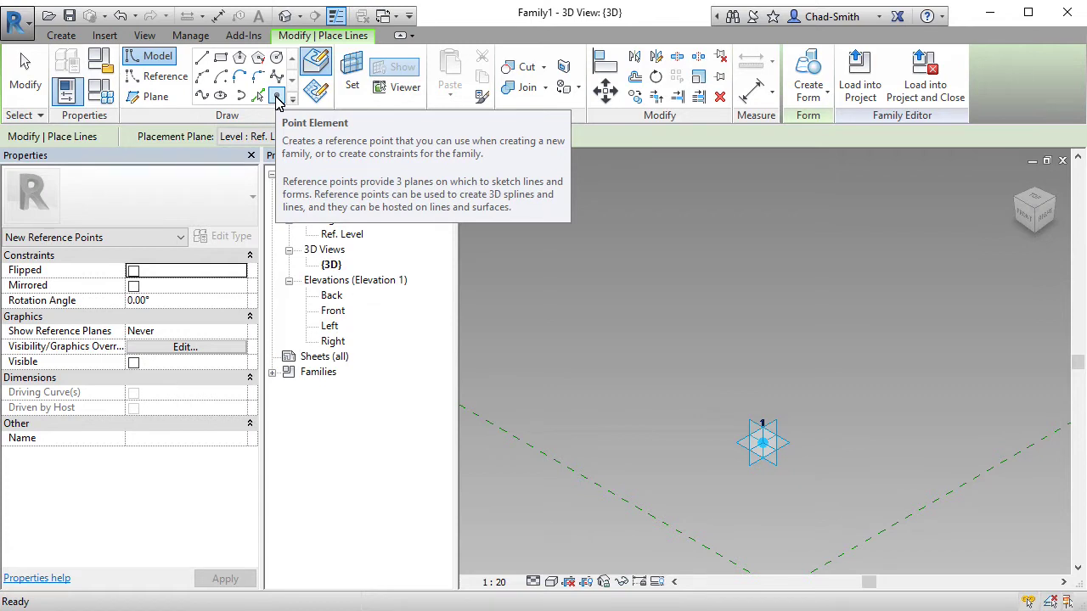
click(350, 85)
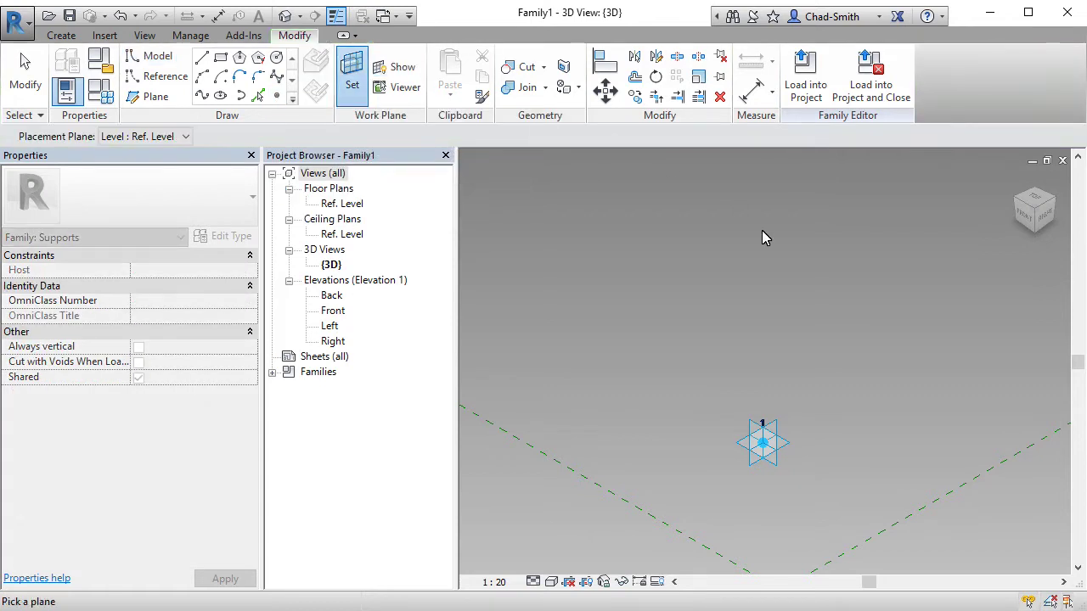
click(787, 447)
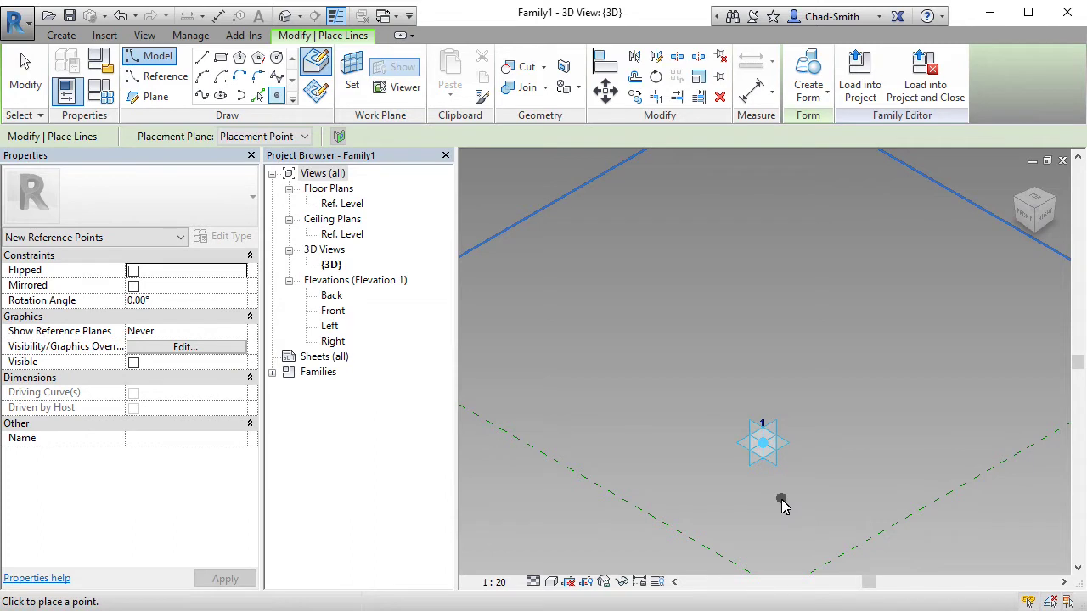
click(25, 78)
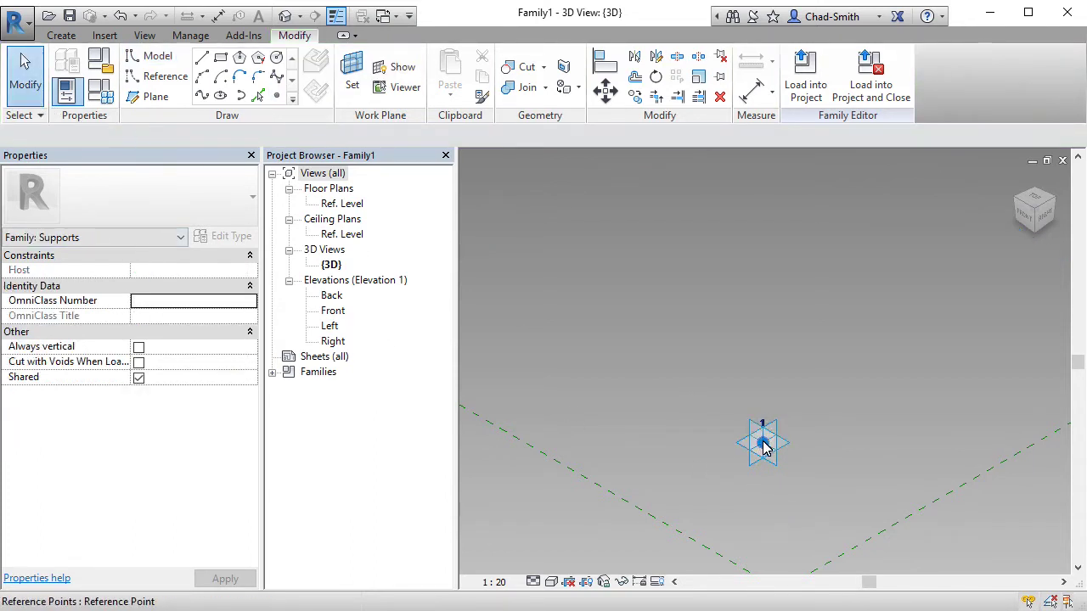
- Raise the hosted point above the adaptive point with an Offset of 1000
click(763, 442)
drag(763, 422, 761, 321)
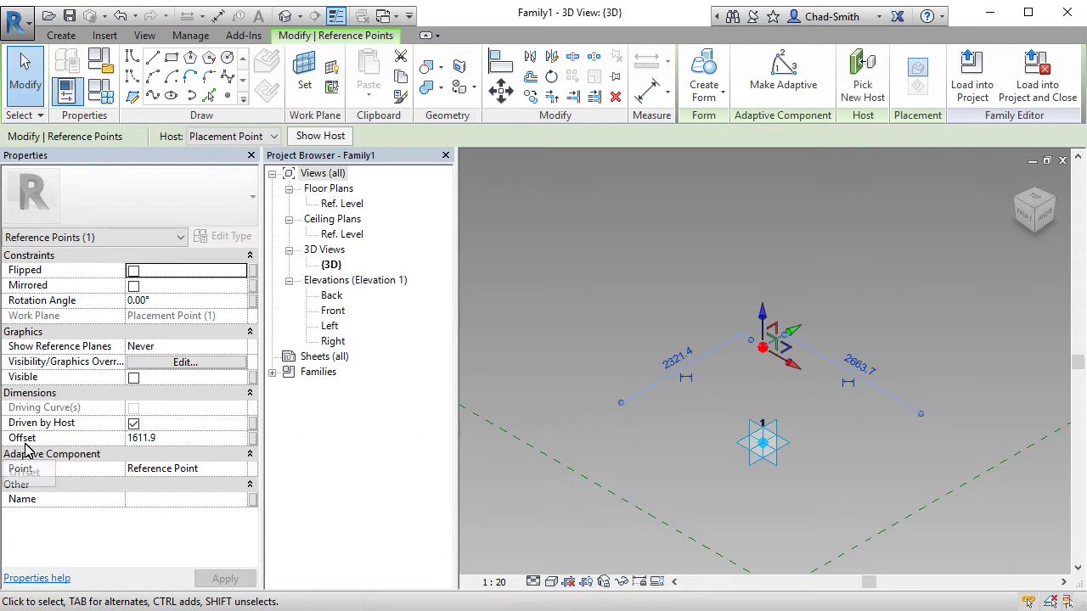
click(178, 447)
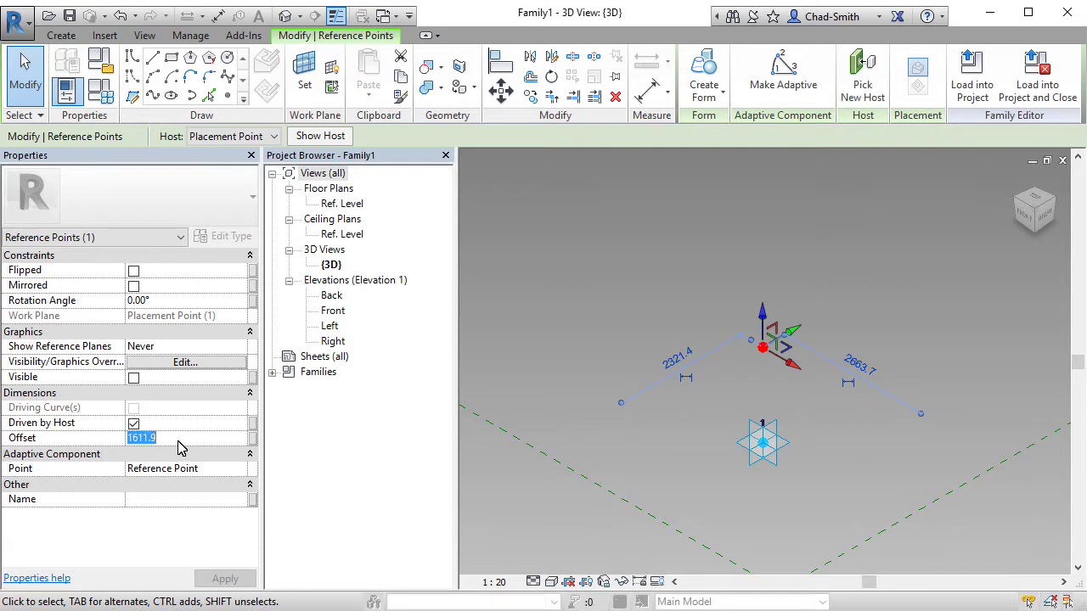
text(1000.0)
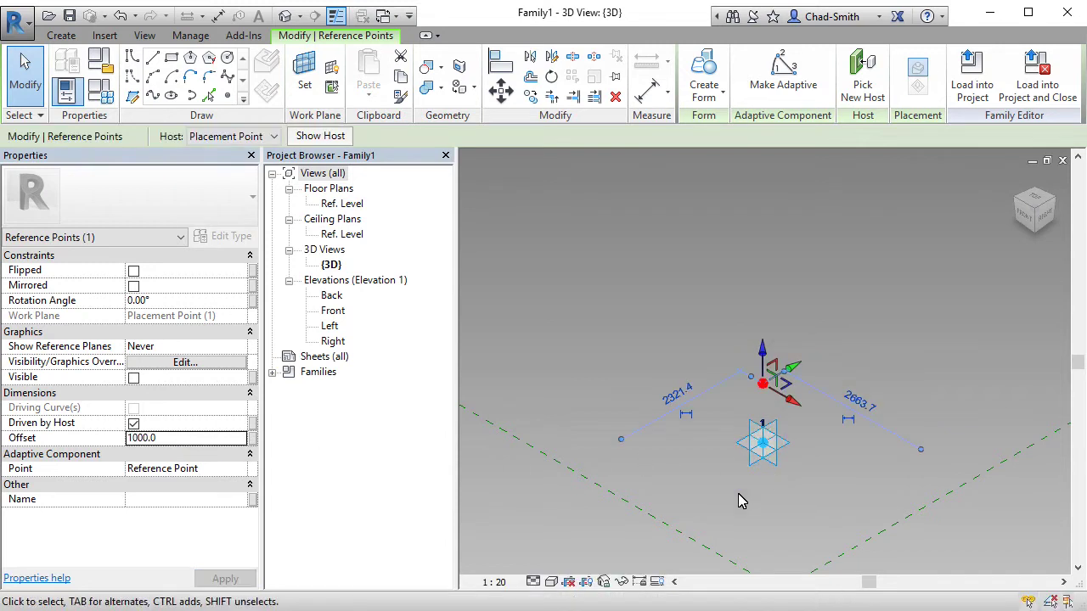
click(738, 494)
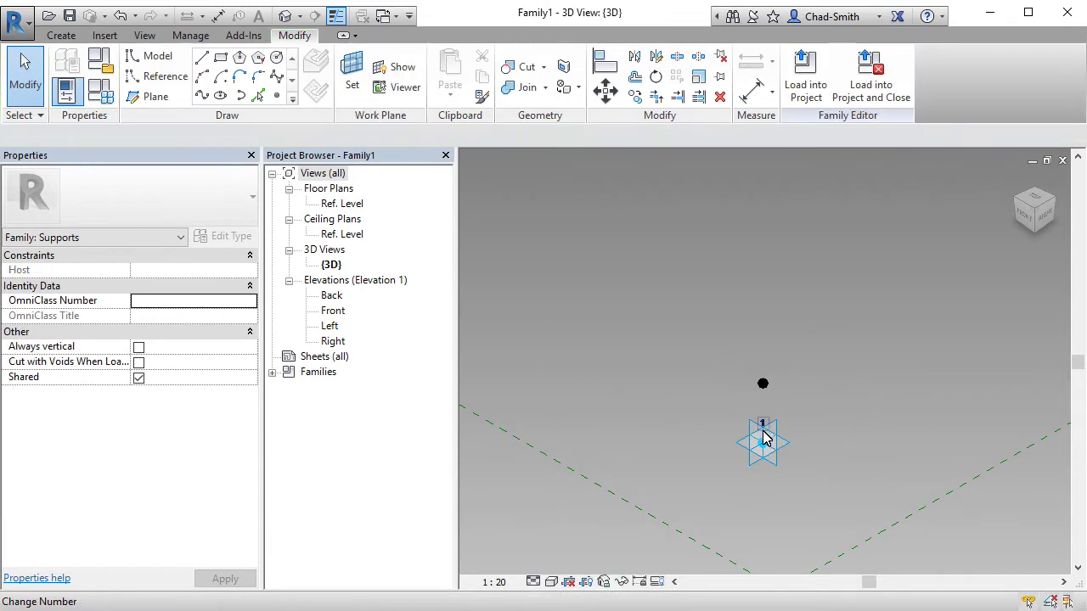
scroll(763, 425, up, 4)
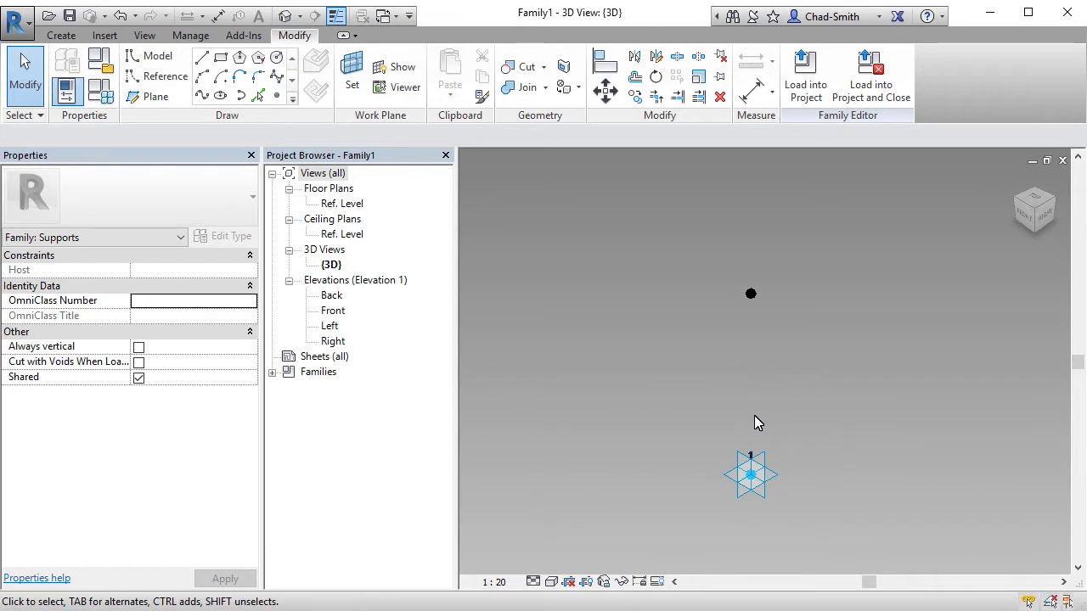
- Link the top point's Offset to a new type parameter named 'Top Railing Height'
click(751, 294)
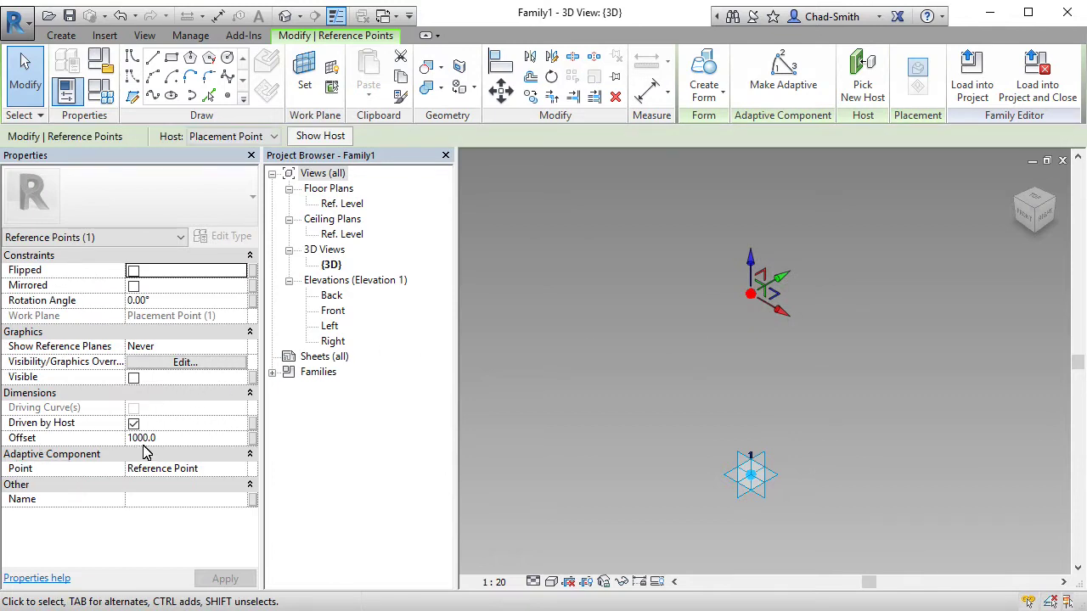
click(253, 447)
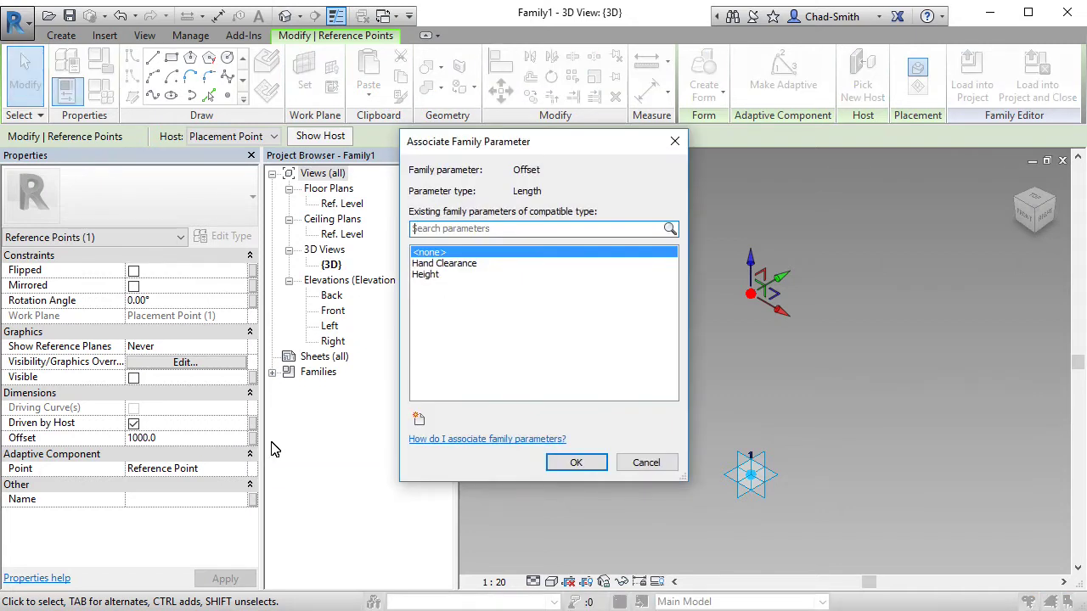
click(418, 421)
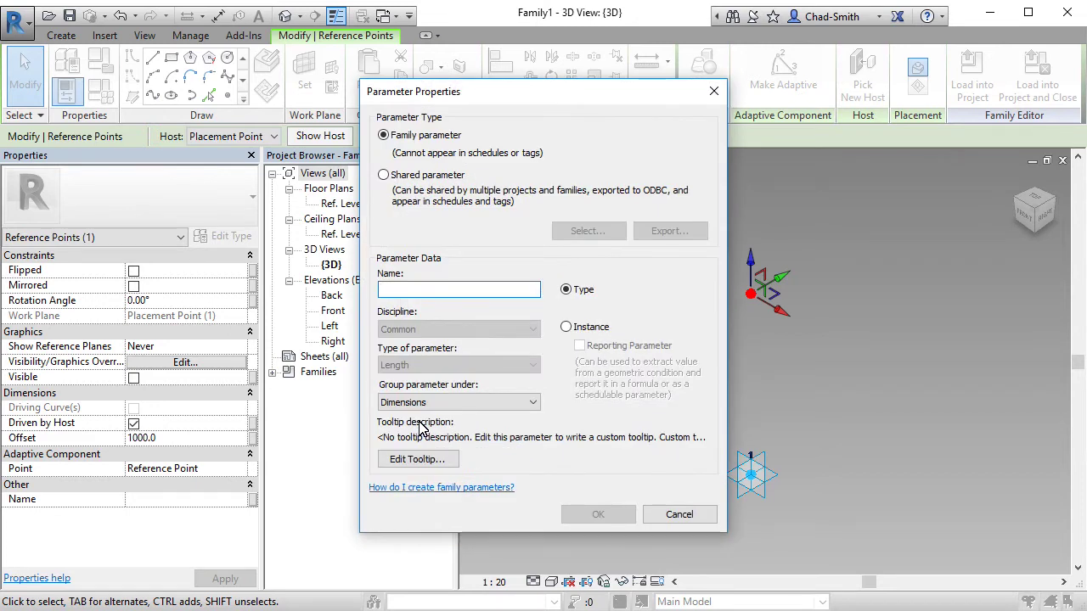
text(Top )
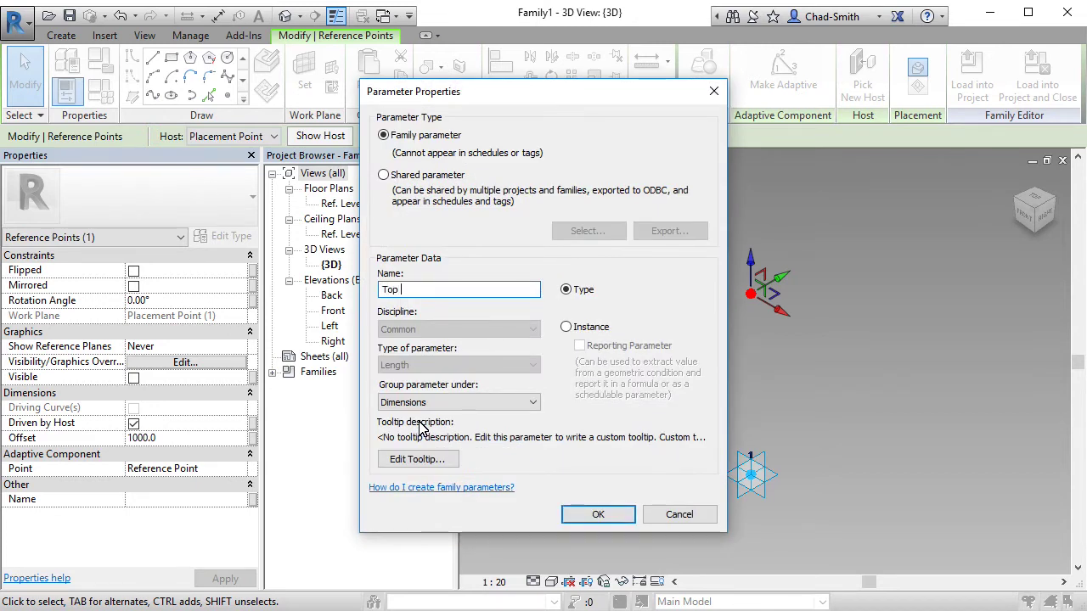
text(Railing Height)
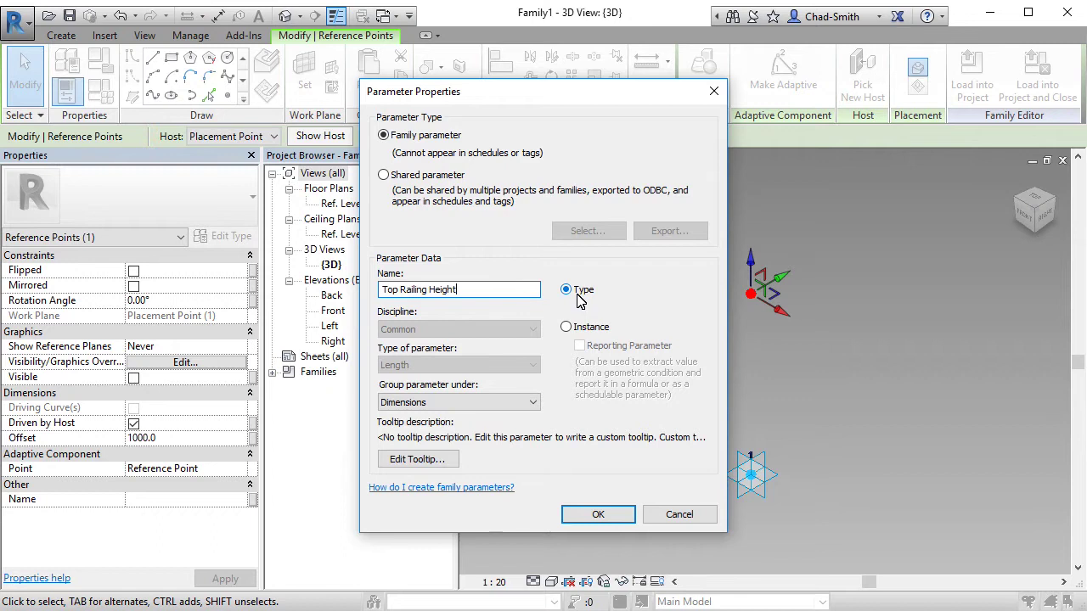
click(596, 515)
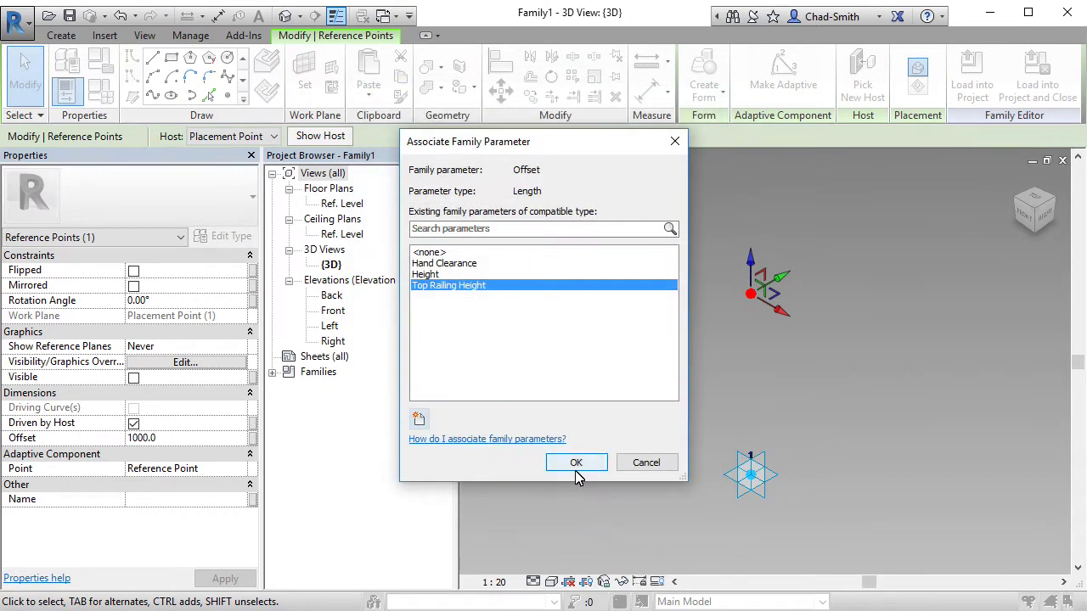
click(577, 467)
click(575, 463)
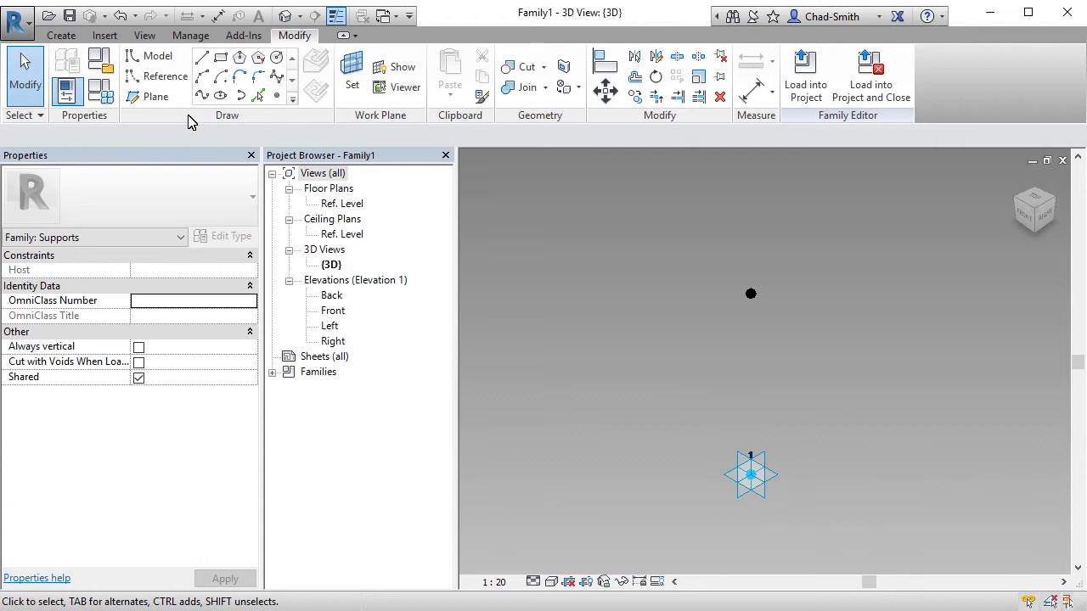
- Draw a 3D-snapped reference line from the top point down to adaptive point 1
click(164, 85)
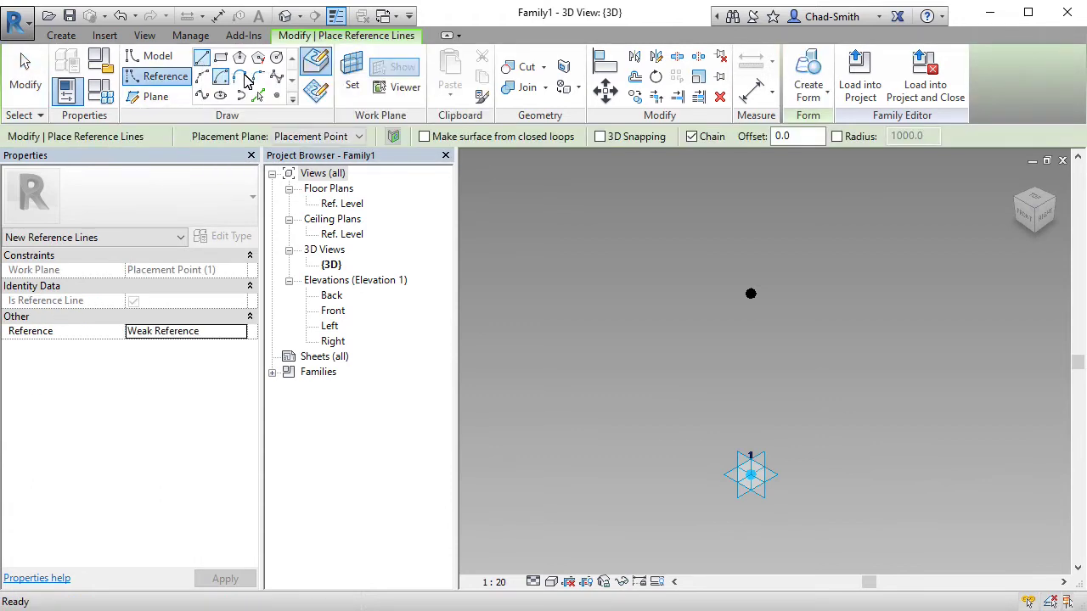
click(601, 137)
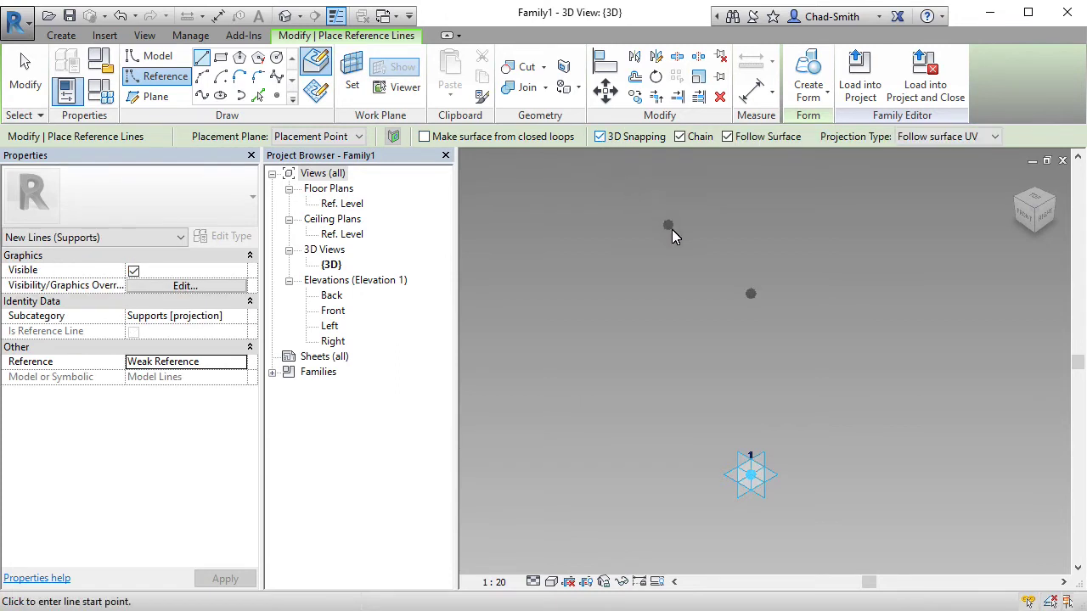
click(751, 294)
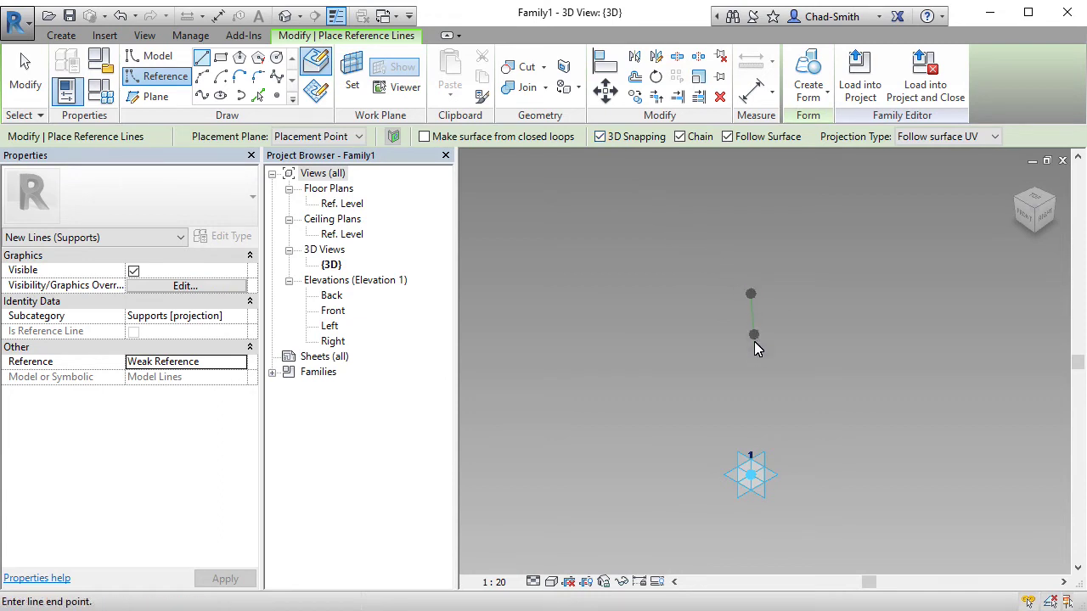
click(752, 477)
- Nudge adaptive point 1 to confirm the top point and post line follow it
click(26, 81)
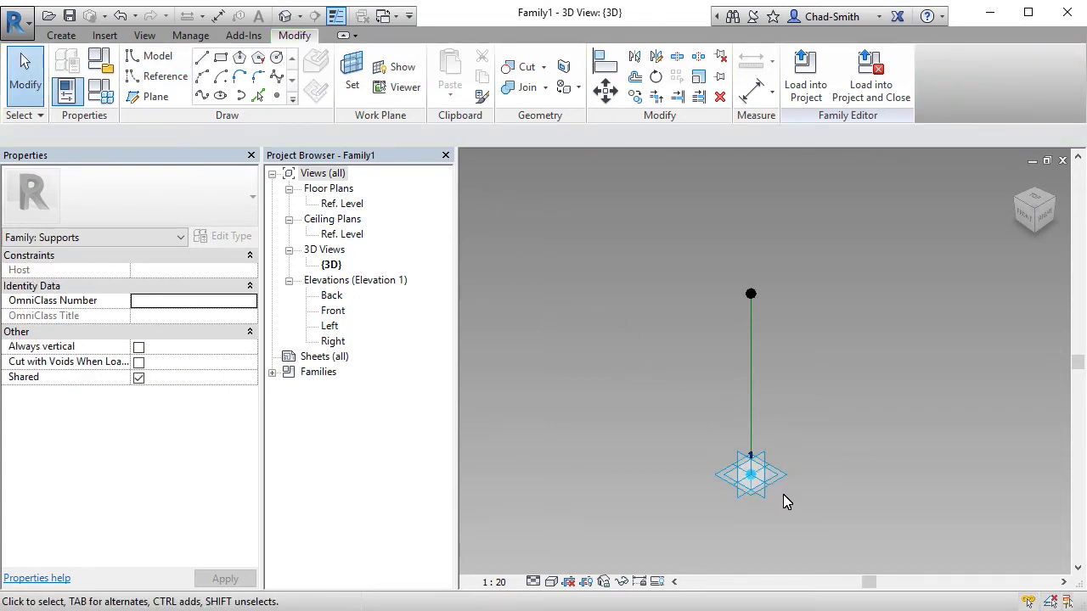
click(762, 498)
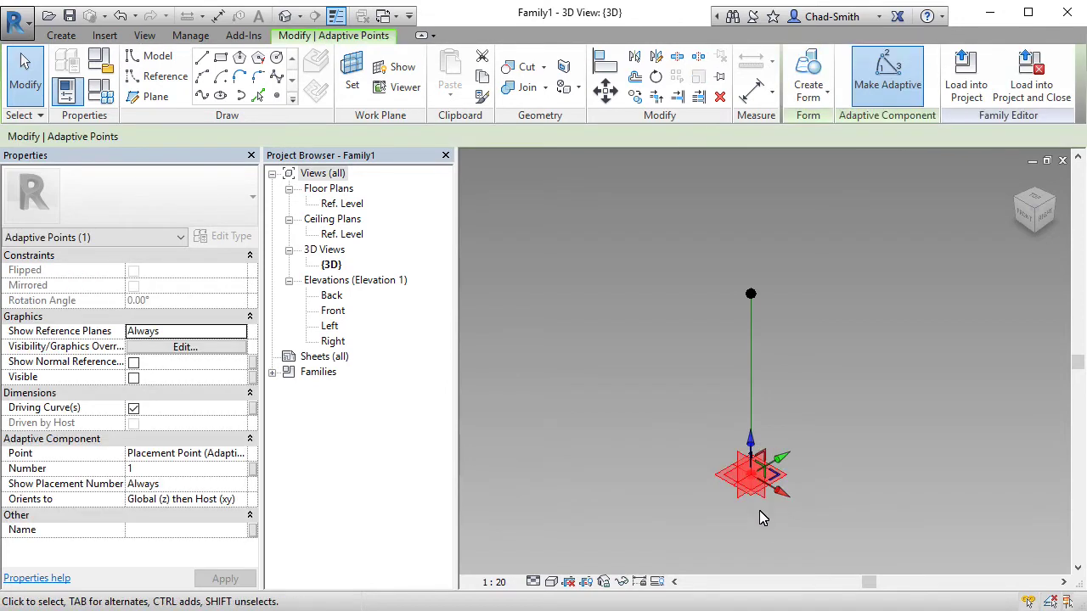
mouse_move(756, 497)
mouse_down()
mouse_move(728, 478)
mouse_move(694, 491)
mouse_move(686, 482)
mouse_move(774, 487)
mouse_move(762, 490)
mouse_up()
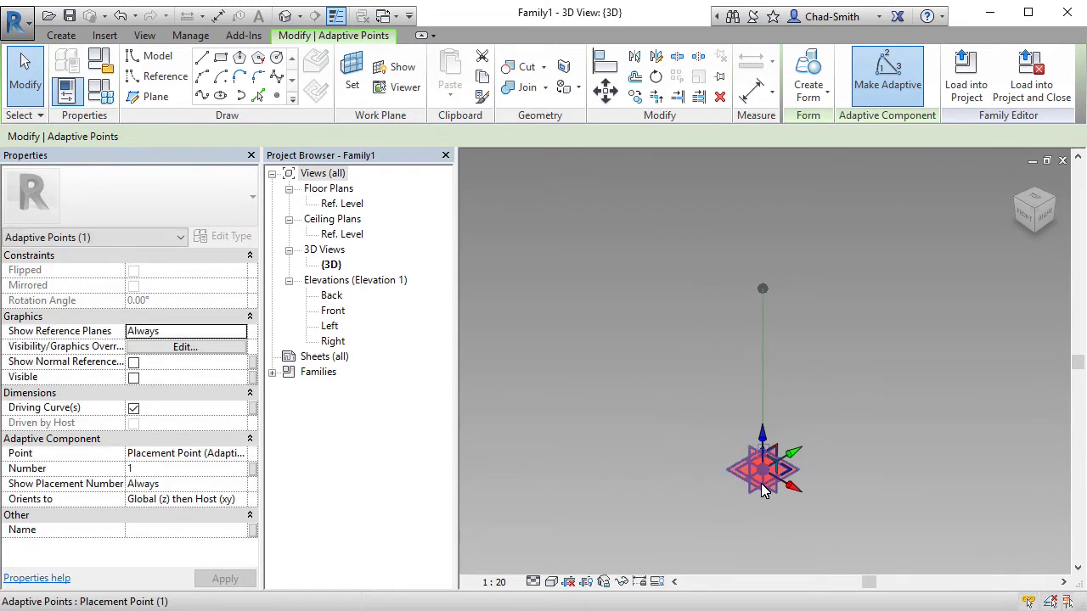
click(698, 446)
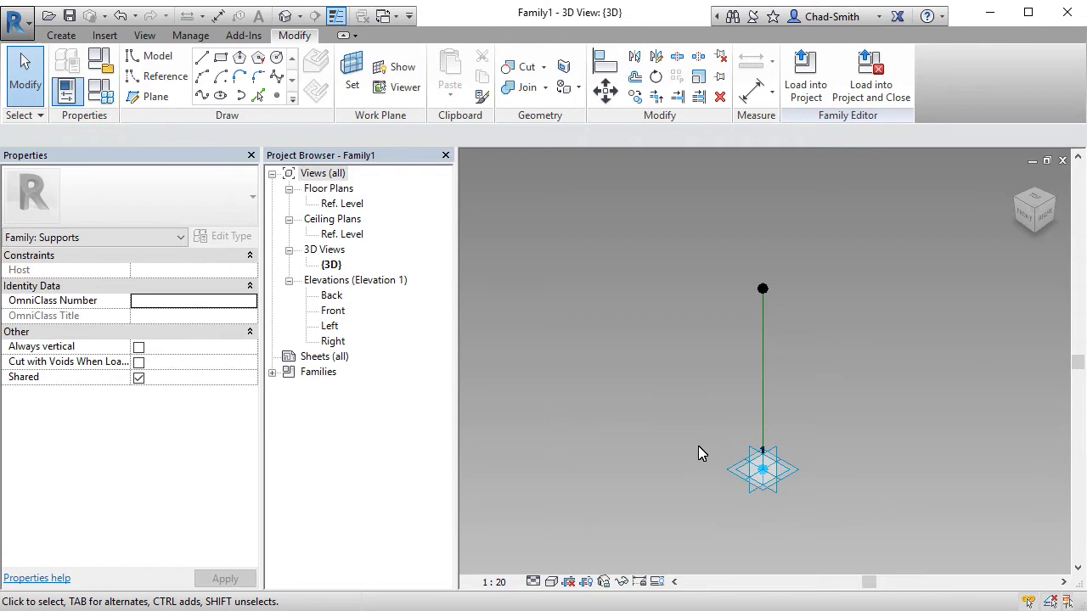
- Place a point on the post line and set its Normalized Curve Parameter to 0.5
click(278, 96)
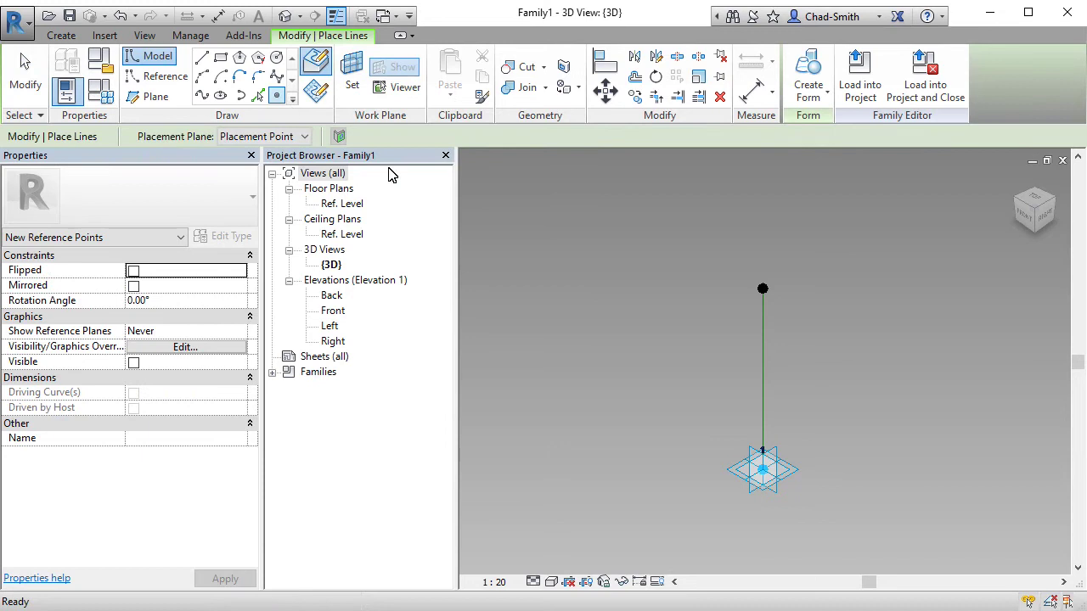
click(762, 408)
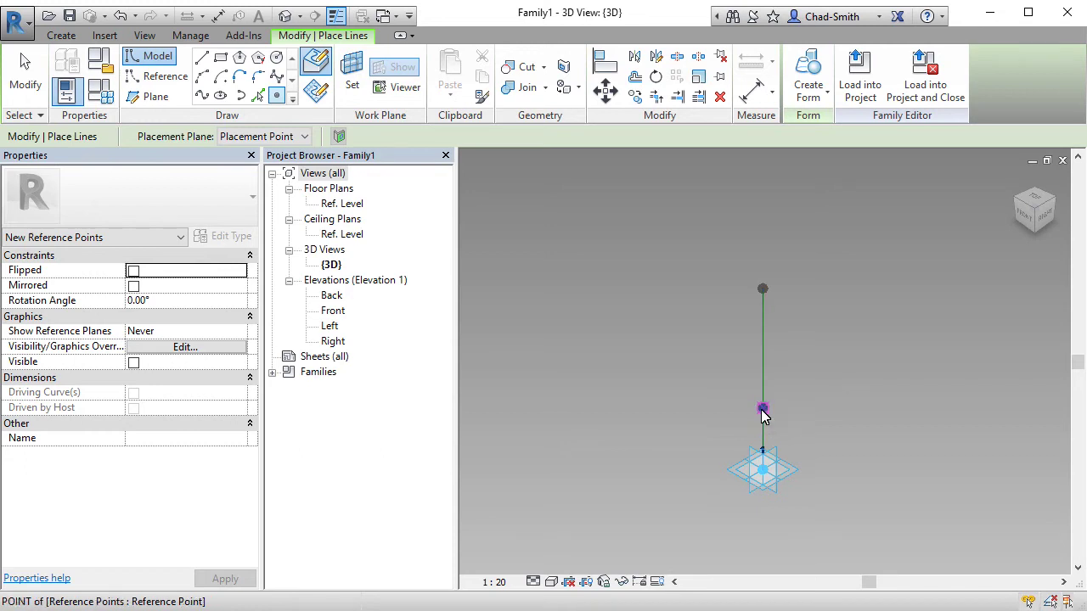
click(25, 74)
drag(718, 383, 785, 437)
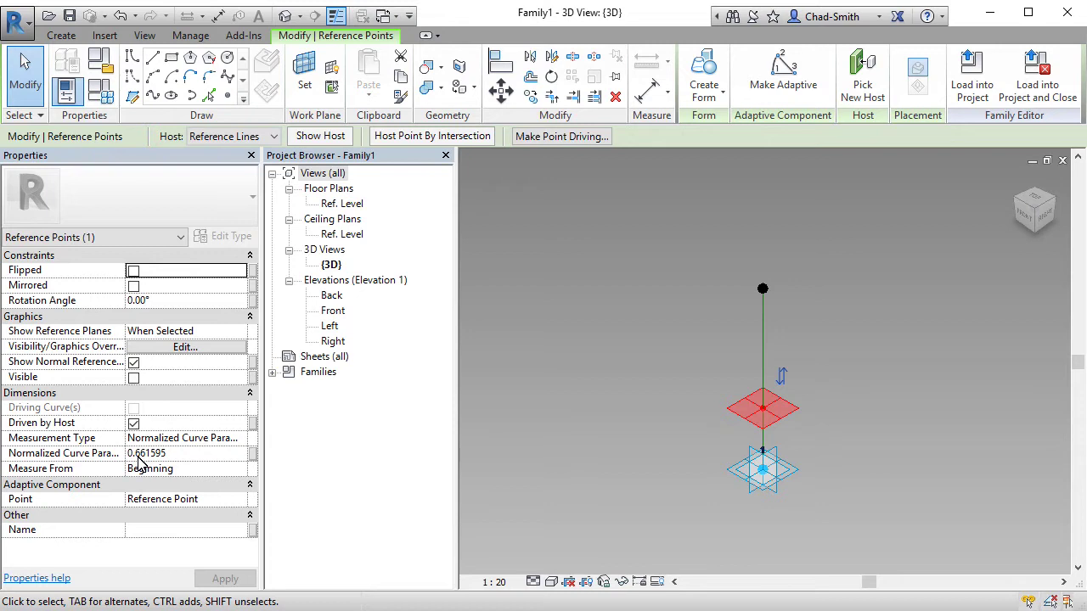
click(143, 456)
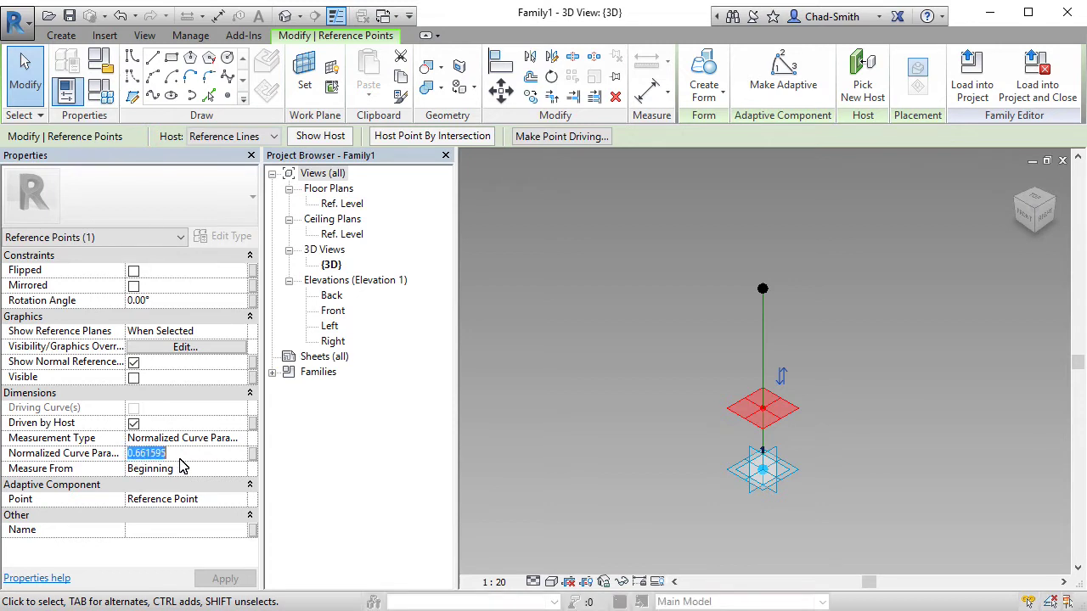
text(.5)
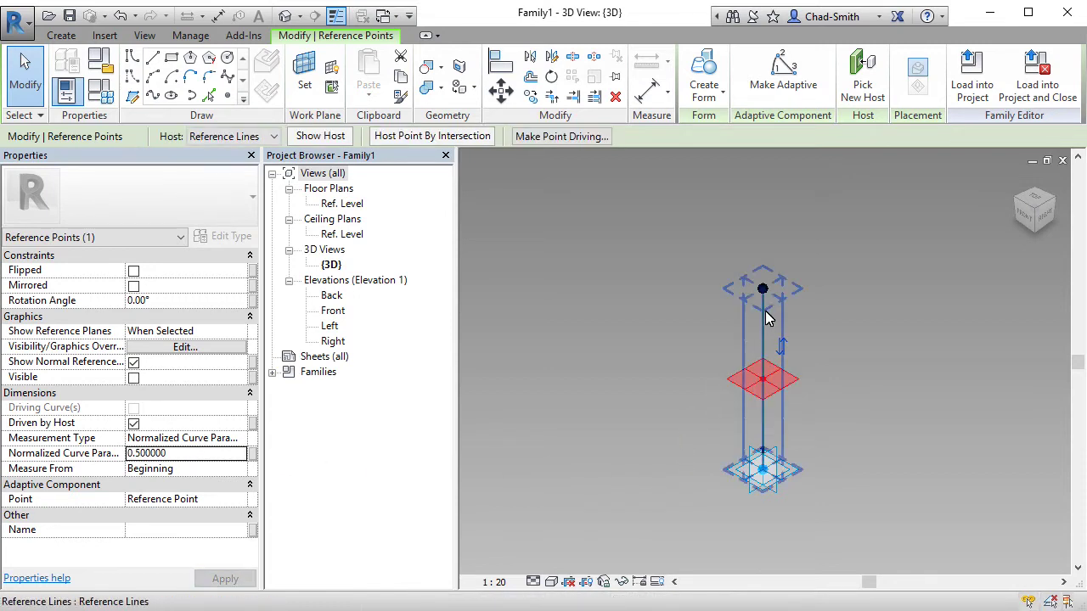
- Start a second family, Family2, from the Metric Generic Model Adaptive.rft template
click(665, 379)
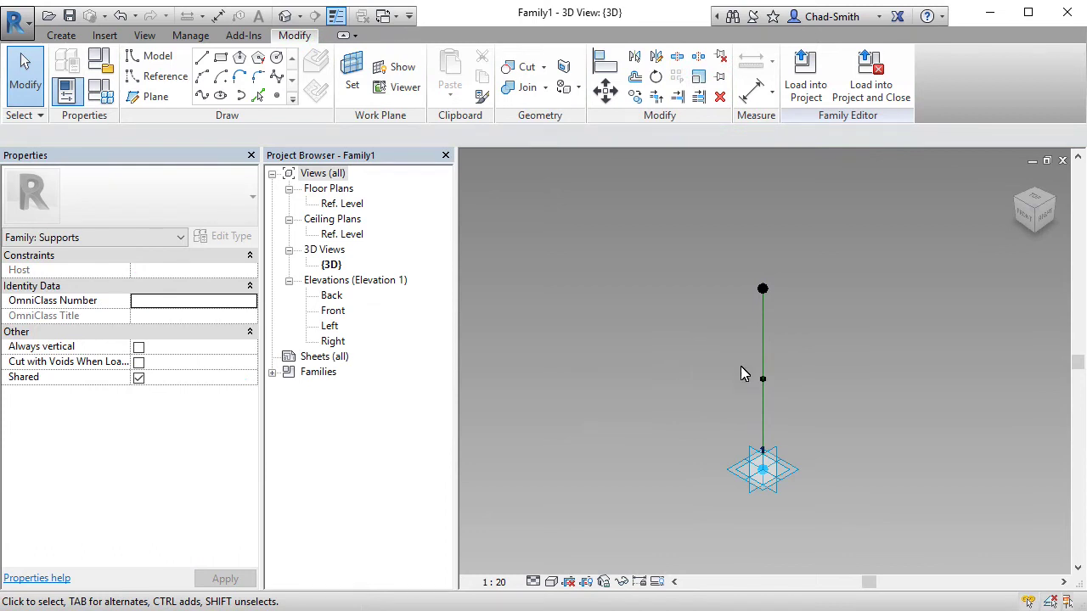
scroll(783, 399, up, 1)
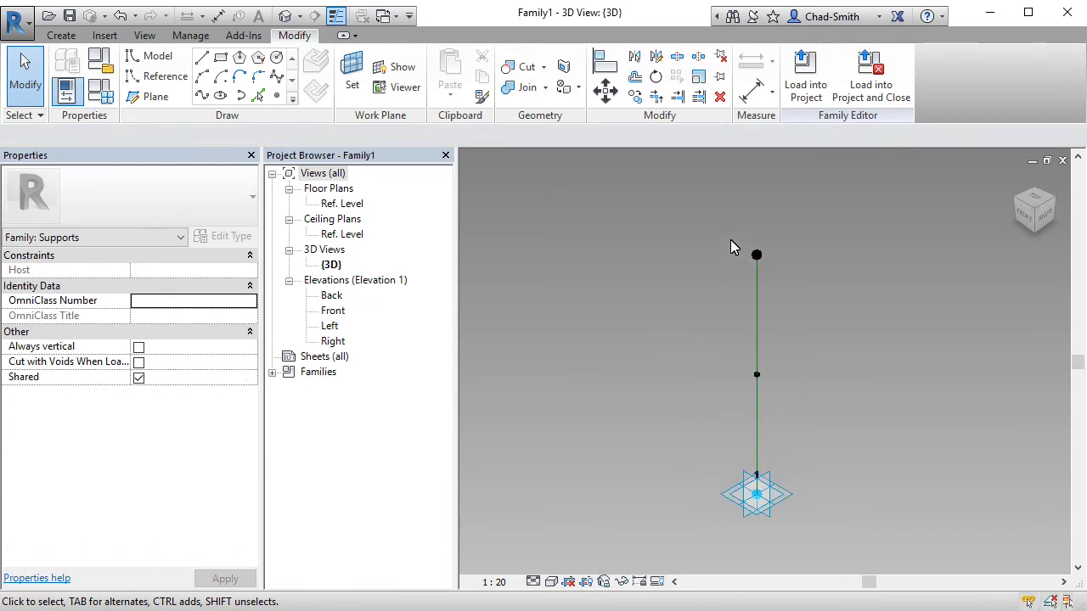
mouse_move(722, 222)
mouse_down()
mouse_move(791, 287)
mouse_move(711, 215)
mouse_up()
mouse_move(726, 365)
mouse_down()
mouse_move(783, 394)
mouse_move(721, 352)
mouse_up()
click(17, 20)
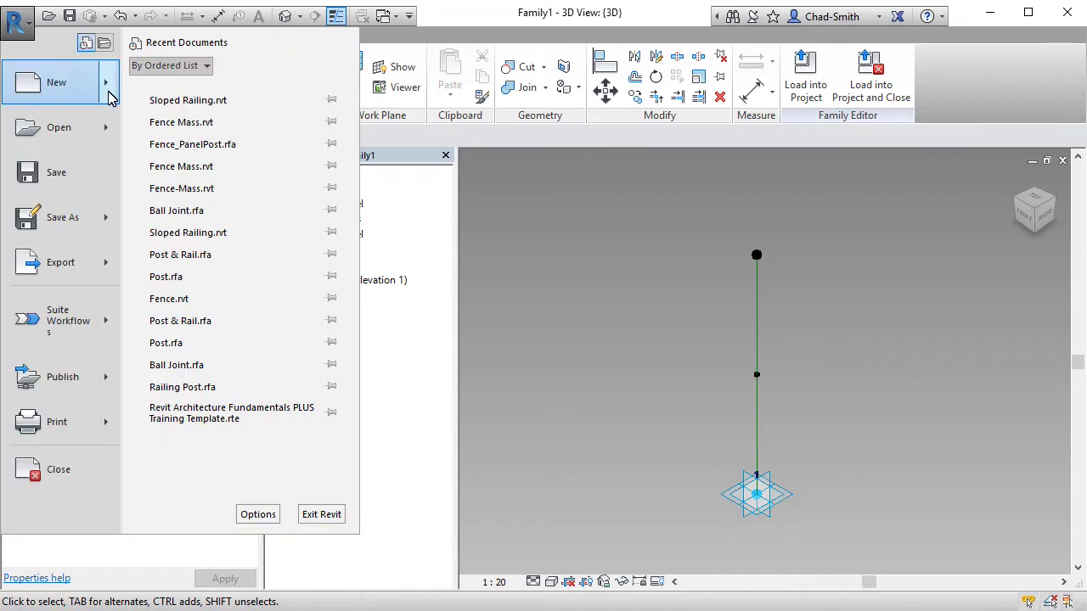
mouse_move(109, 89)
click(217, 155)
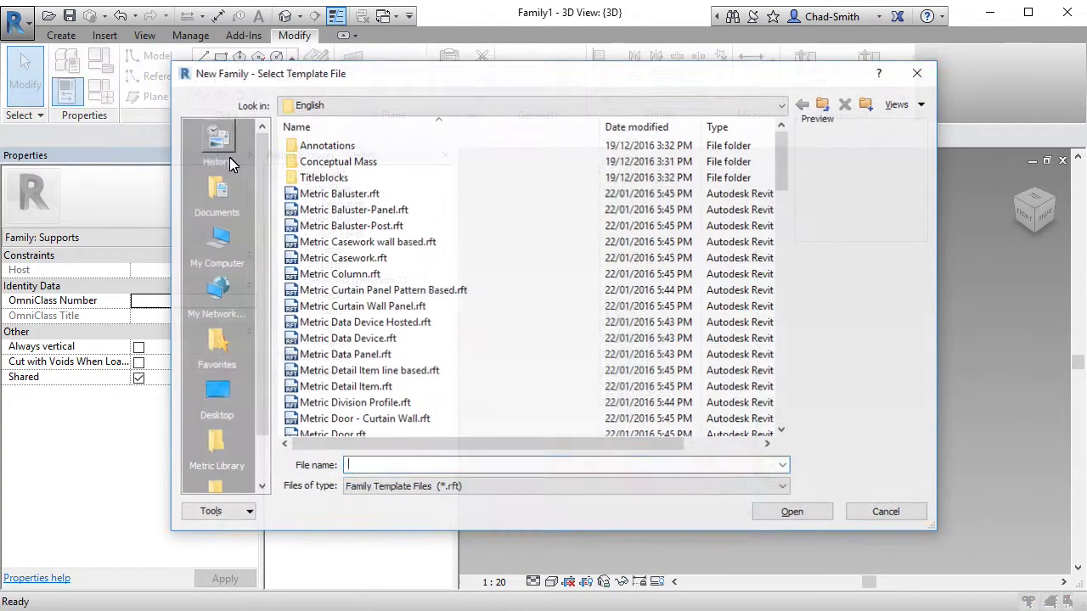
drag(785, 196, 783, 267)
click(403, 327)
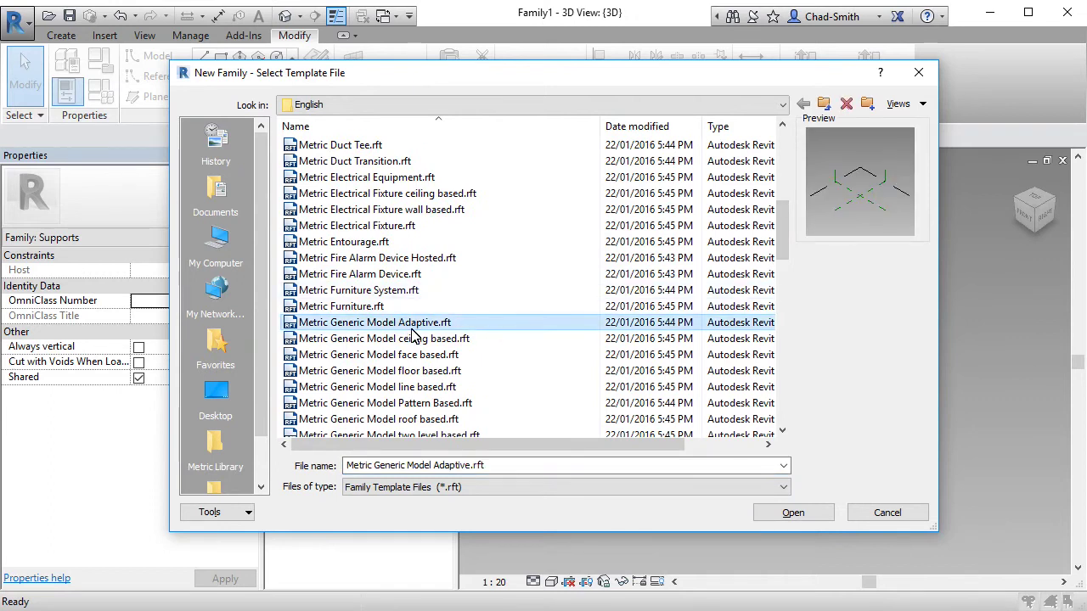
click(791, 514)
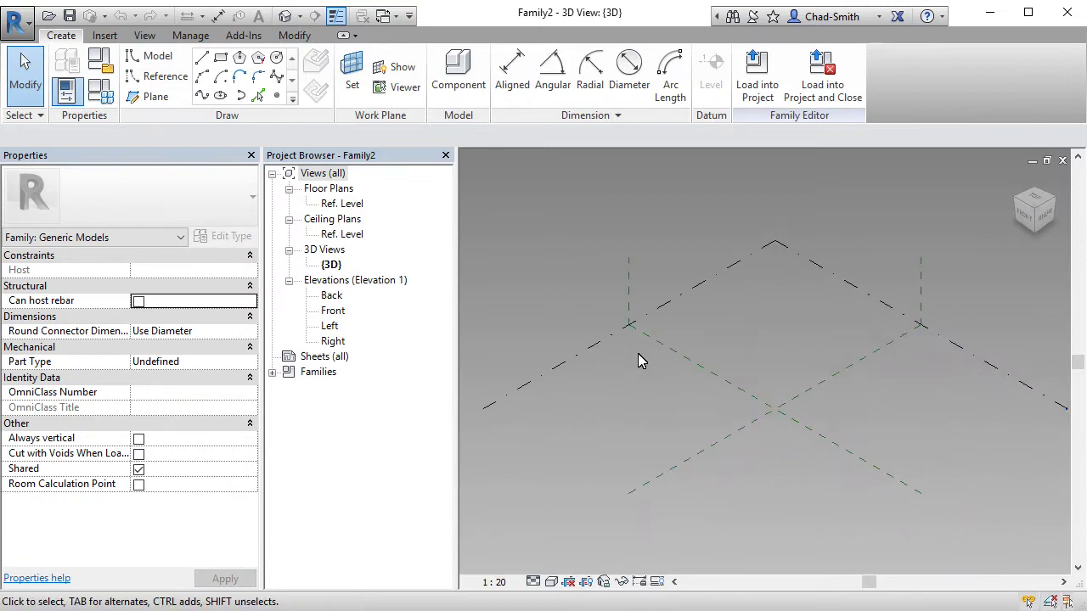
scroll(809, 416, up, 3)
scroll(808, 416, up, 1)
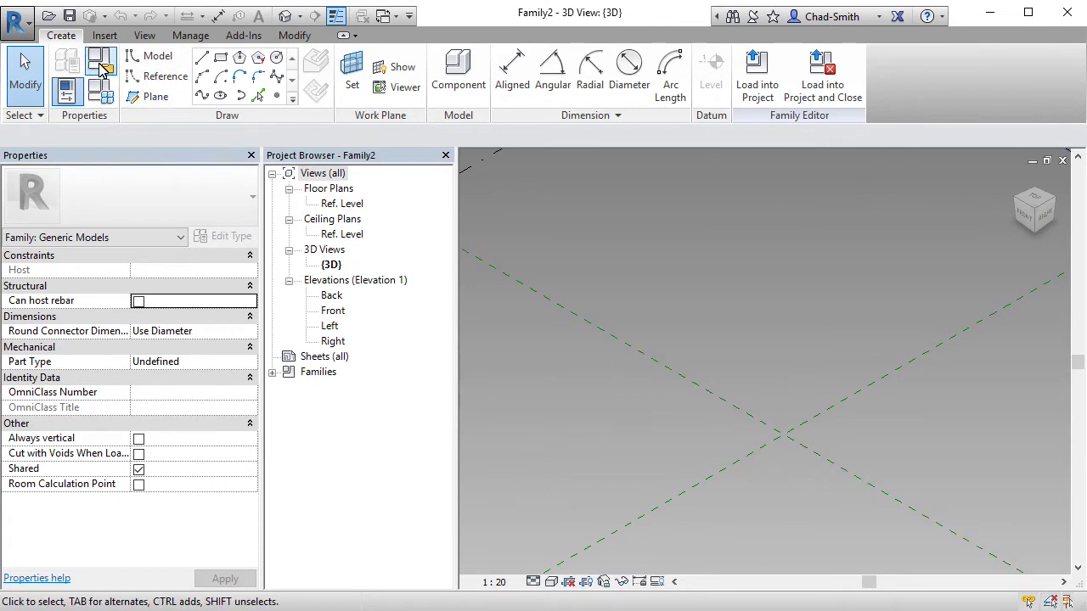
- Set Family2's category to Railings > Supports
click(67, 91)
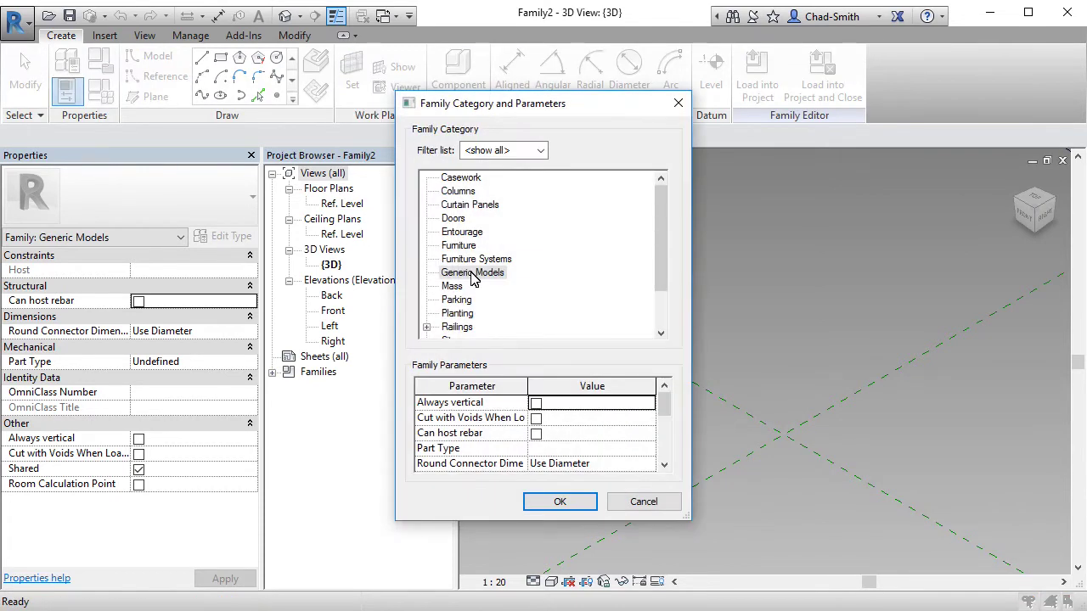
scroll(473, 280, down, 2)
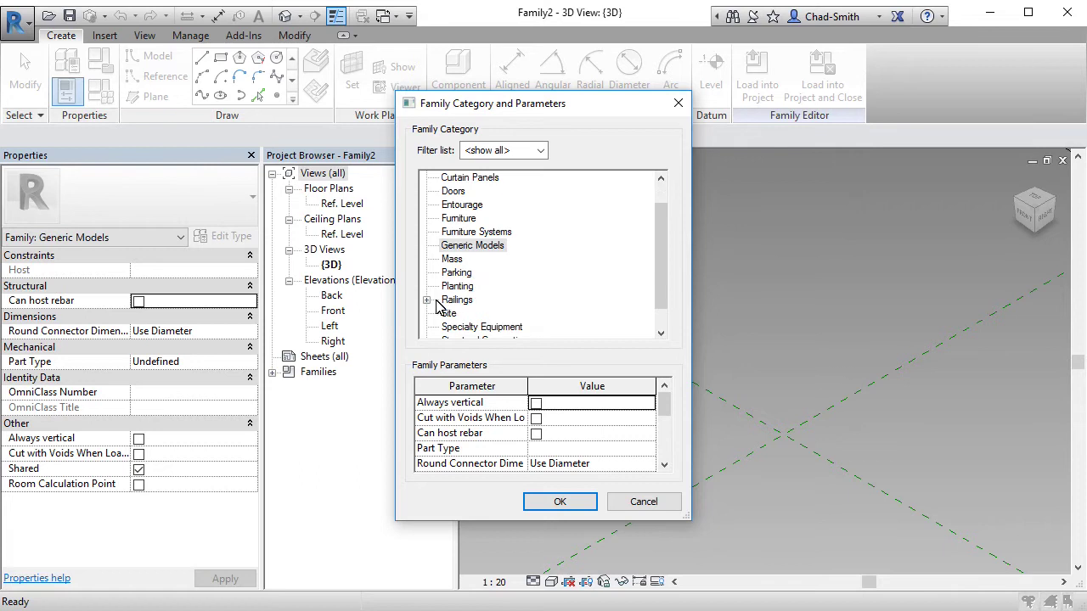
click(426, 300)
click(477, 313)
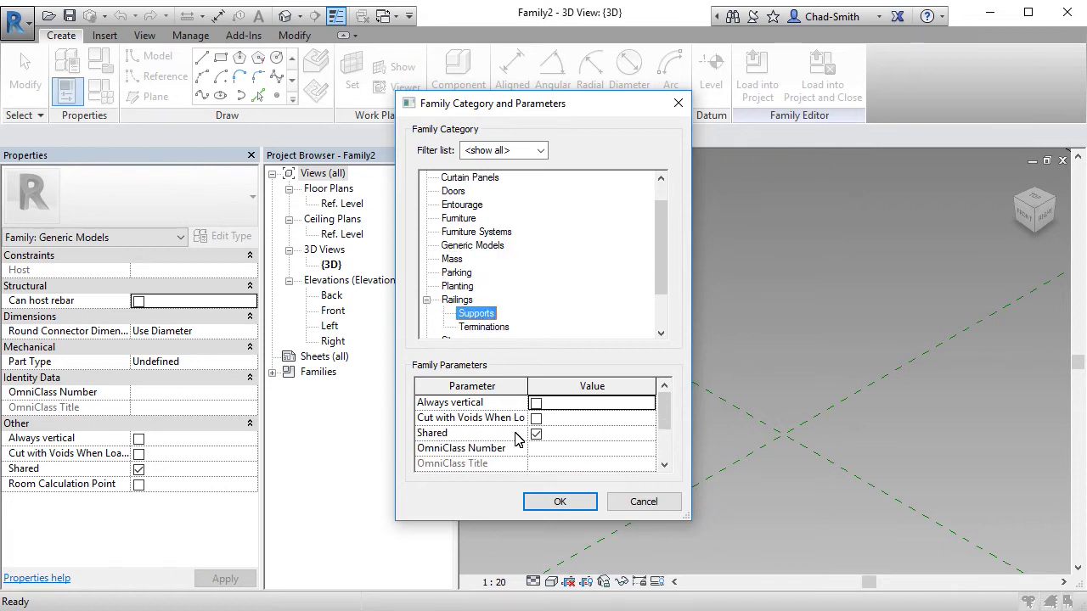
click(552, 501)
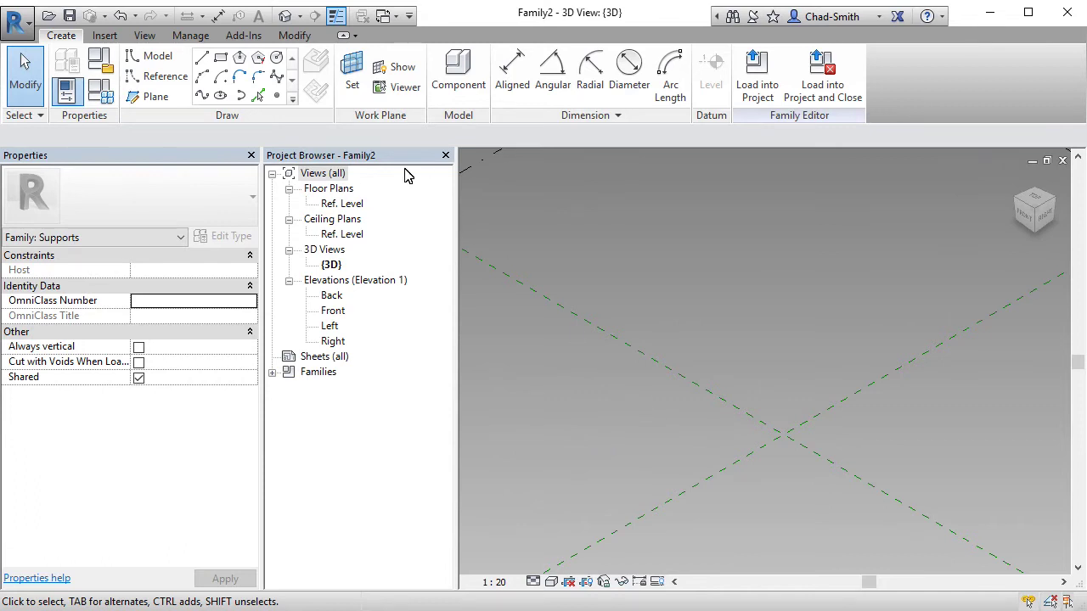
- Make the reference point adaptive, keeping it as Placement Point (Adaptive) 1
click(277, 96)
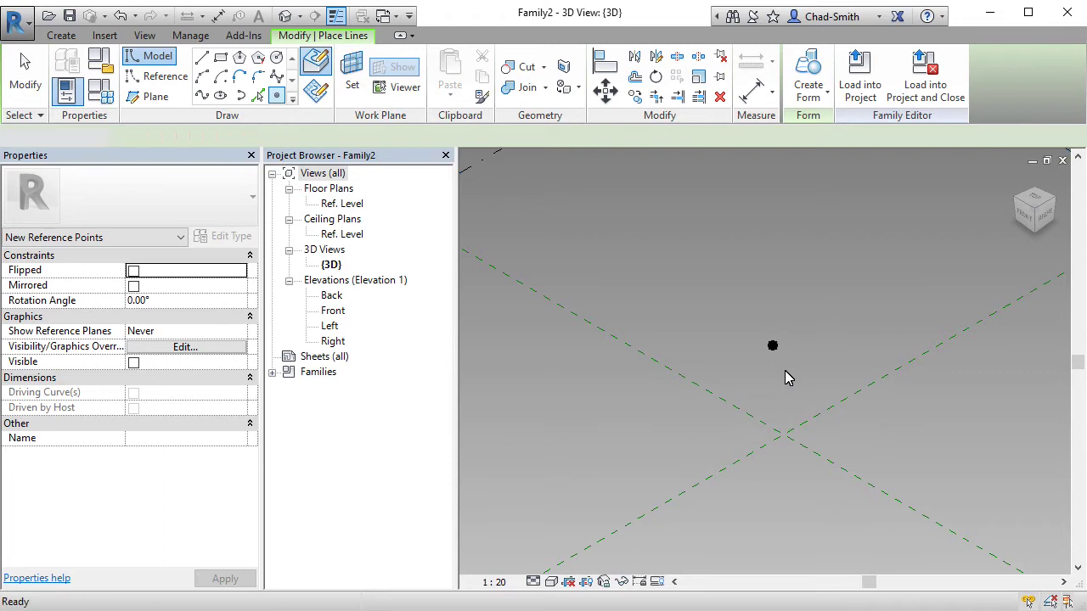
key(Escape)
key(Escape)
click(772, 347)
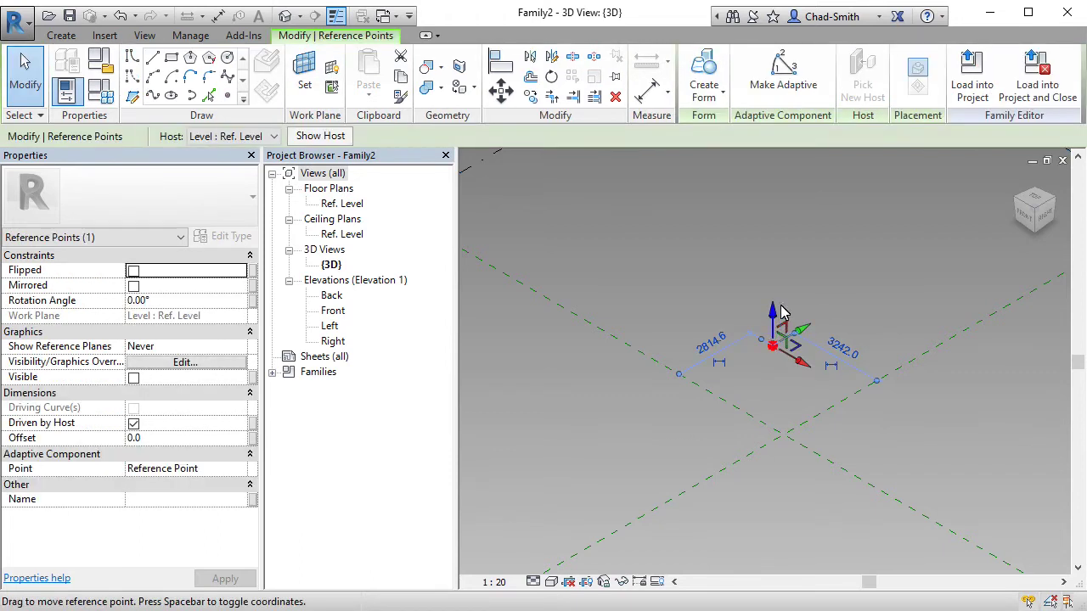
click(790, 89)
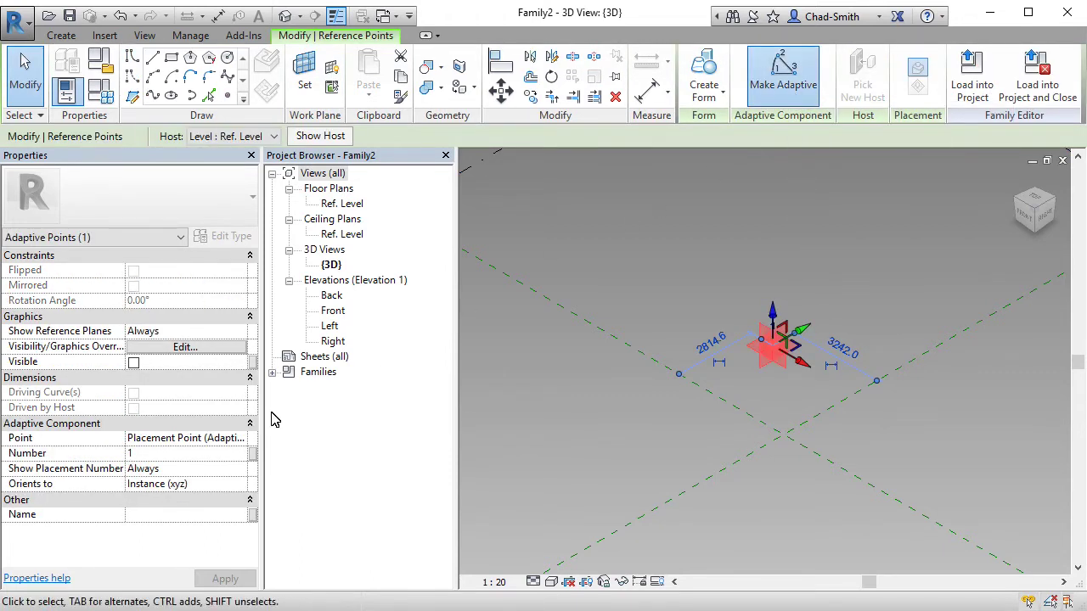
click(241, 438)
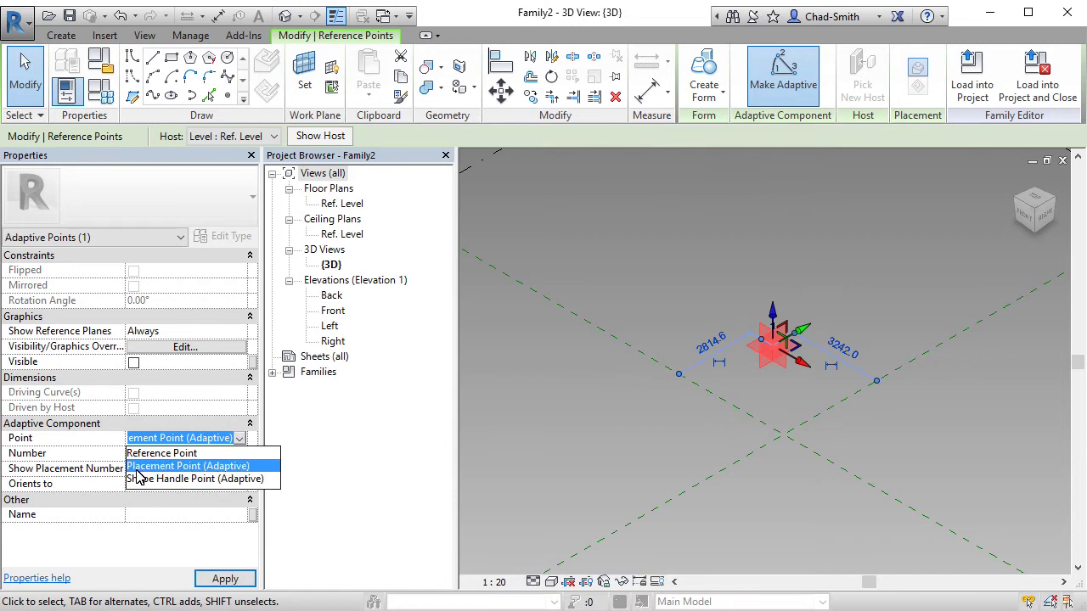
click(611, 415)
click(654, 411)
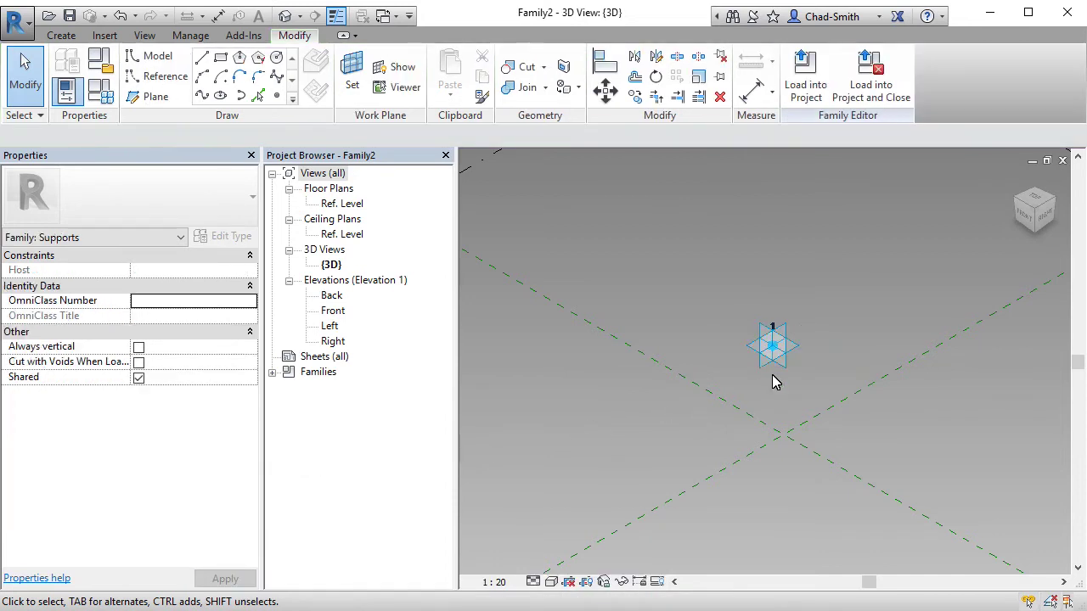
scroll(778, 361, up, 3)
scroll(774, 361, up, 2)
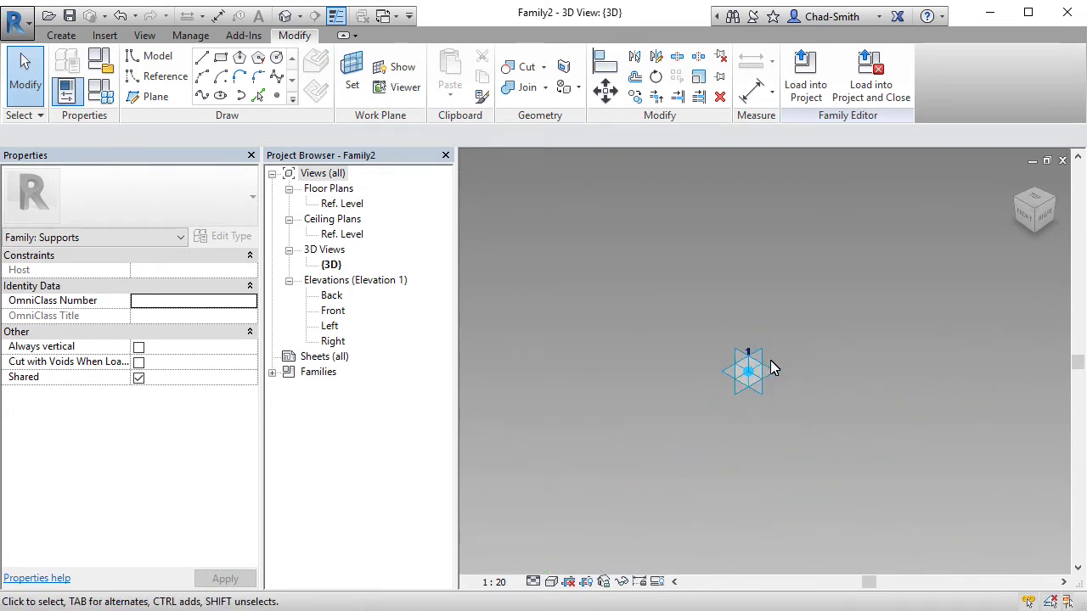
- Draw a centre-ends model-line arc of radius 38 centred on adaptive point 1, forming a half-circle
click(155, 56)
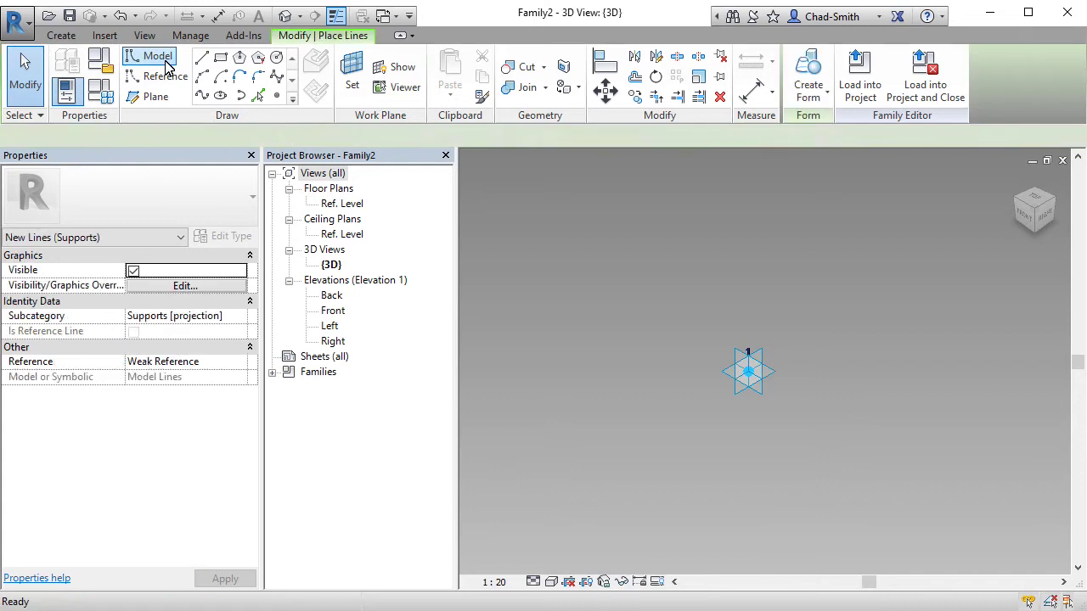
click(221, 81)
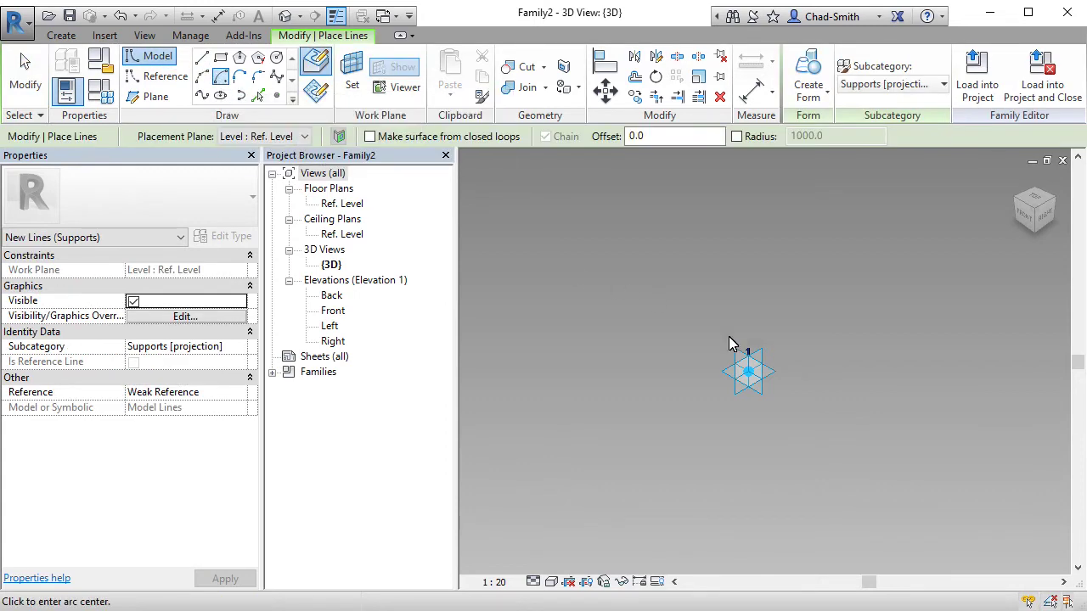
click(748, 374)
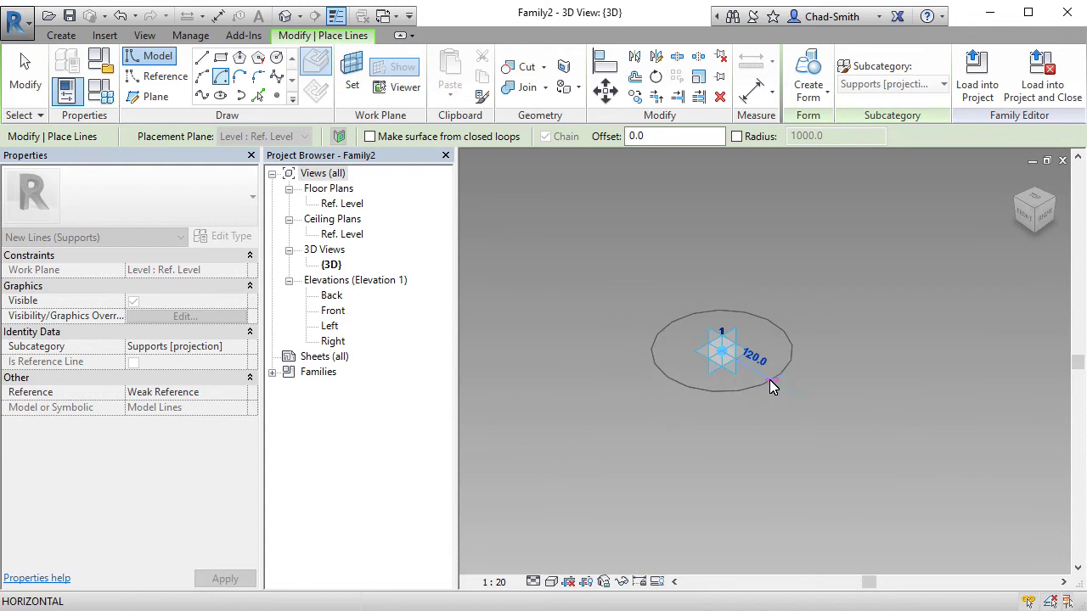
scroll(767, 377, up, 2)
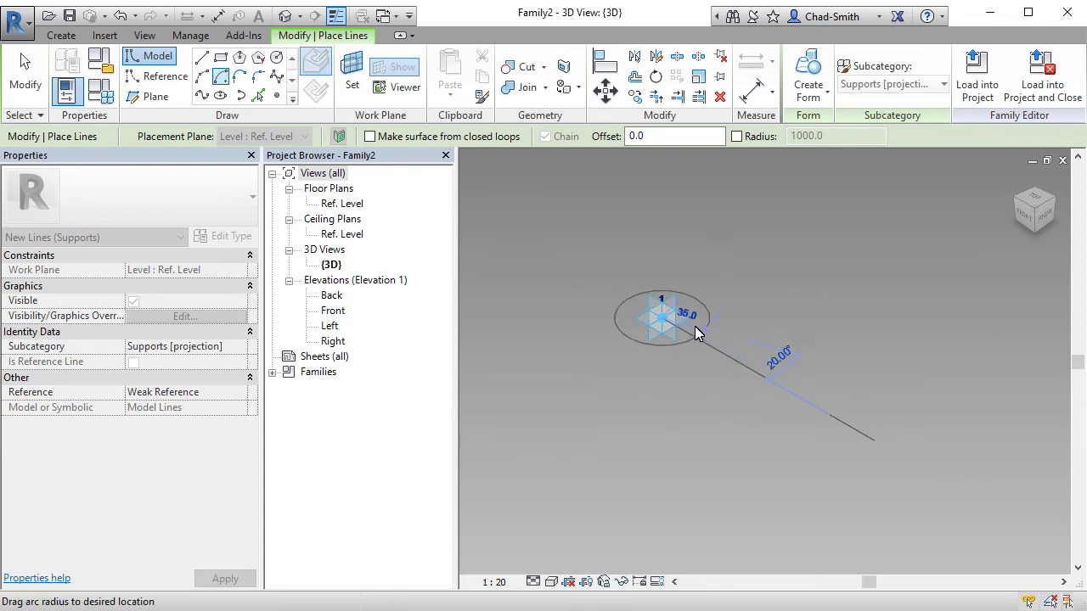
text(38)
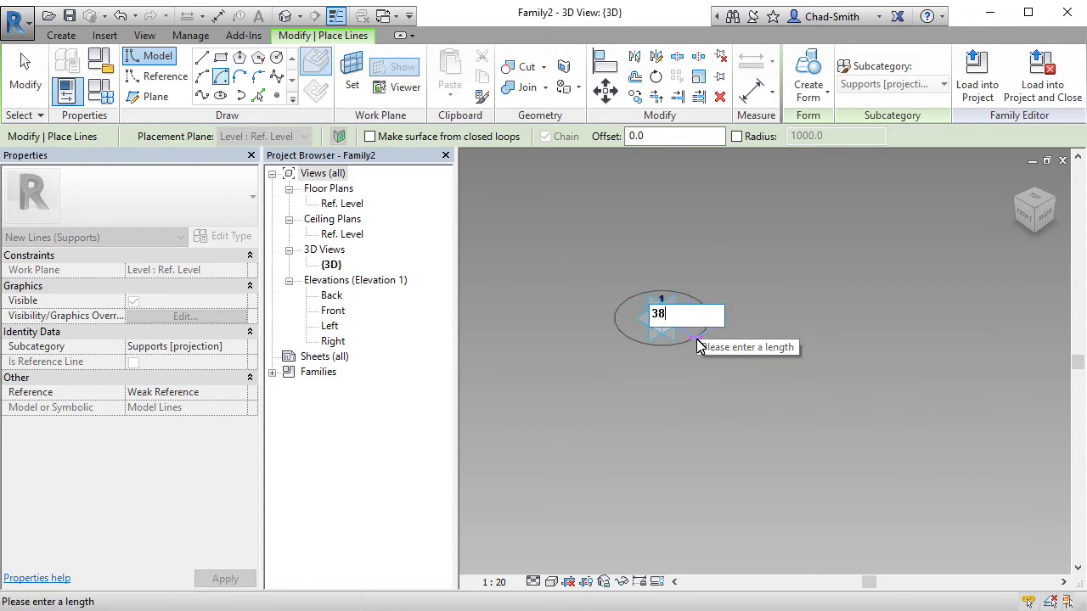
key(Return)
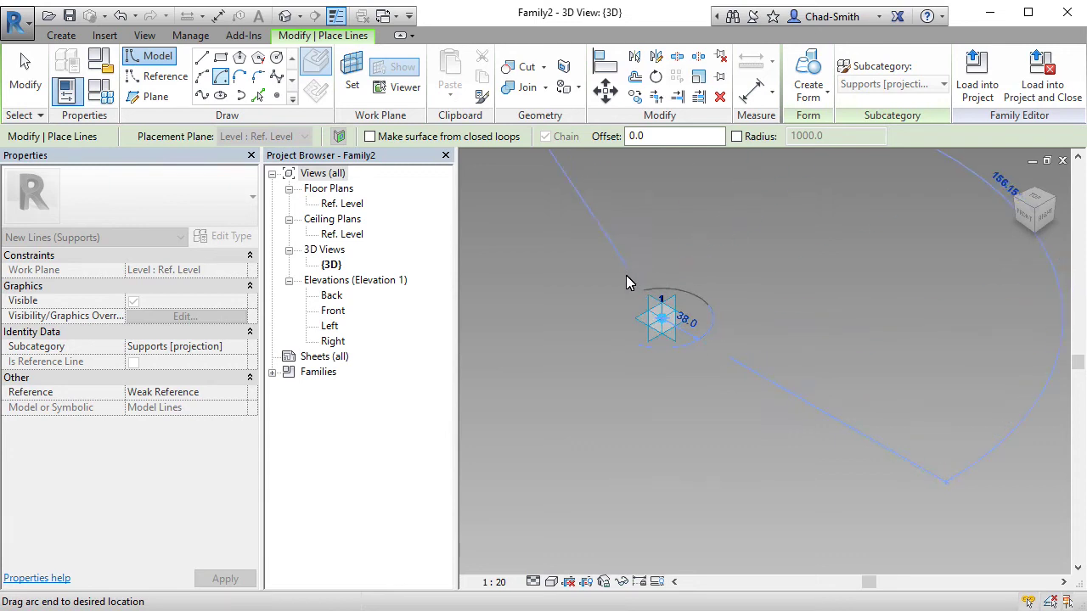
click(614, 292)
middle_drag(736, 424, 741, 446)
scroll(691, 395, up, 2)
- Close the half-circle with a straight model line between the arc's two endpoints
click(201, 56)
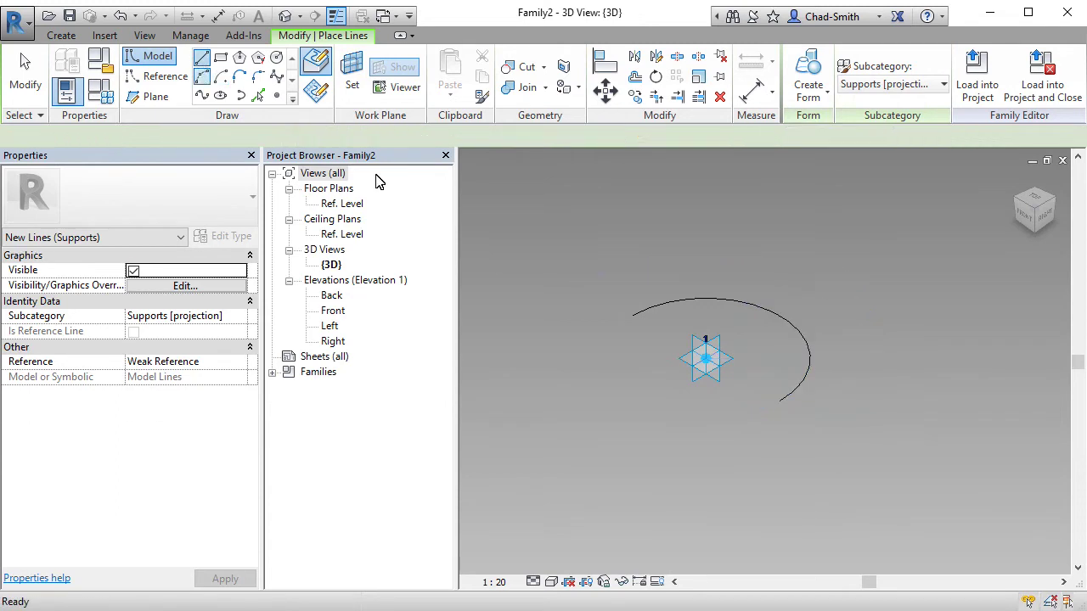
click(635, 317)
click(779, 401)
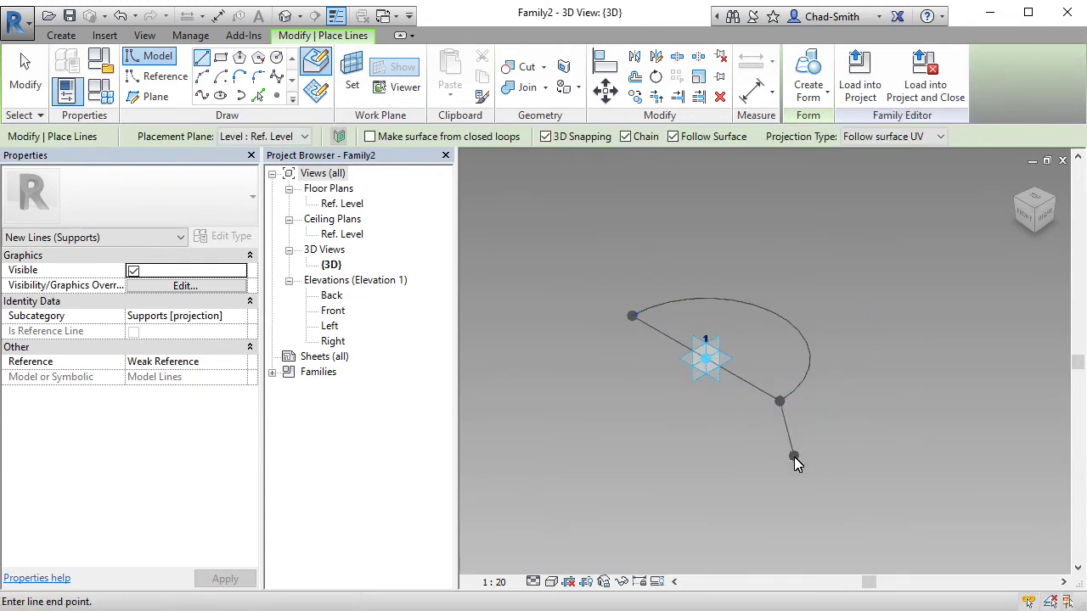
key(Escape)
key(Escape)
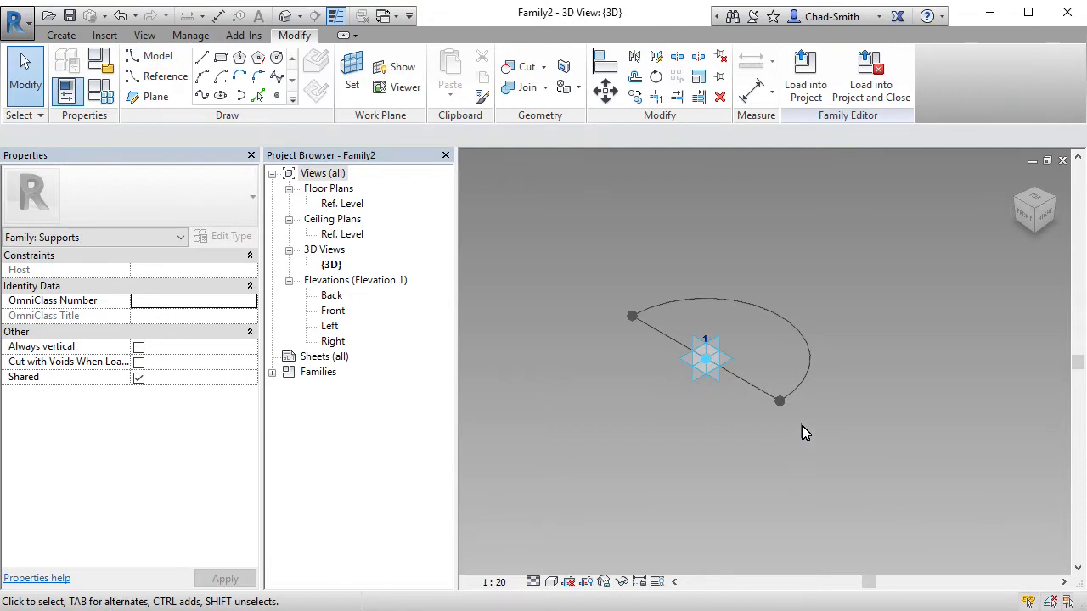
click(745, 391)
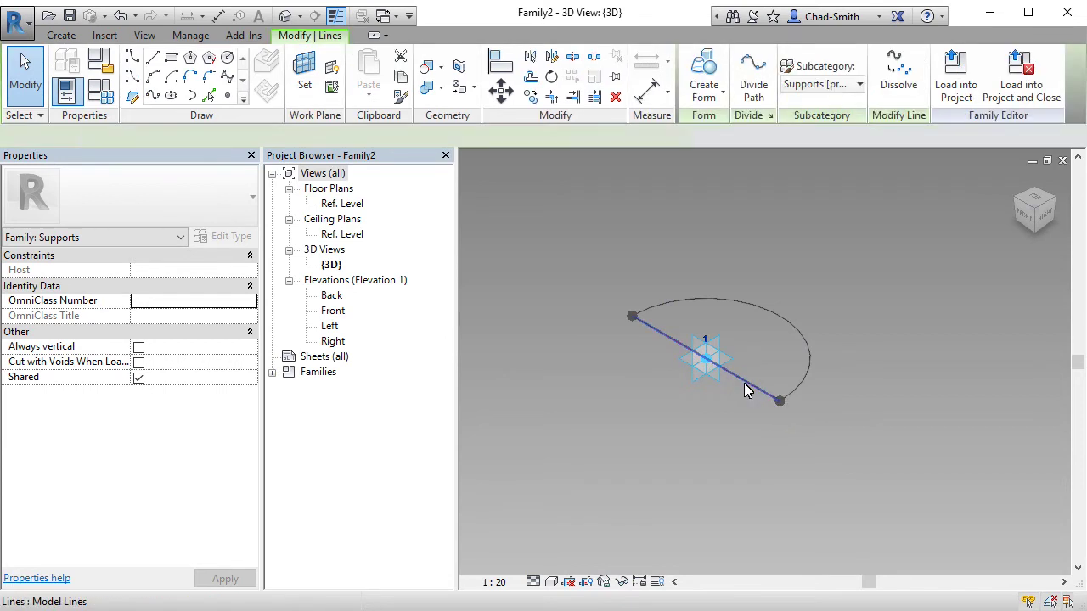
ctrl+click(804, 343)
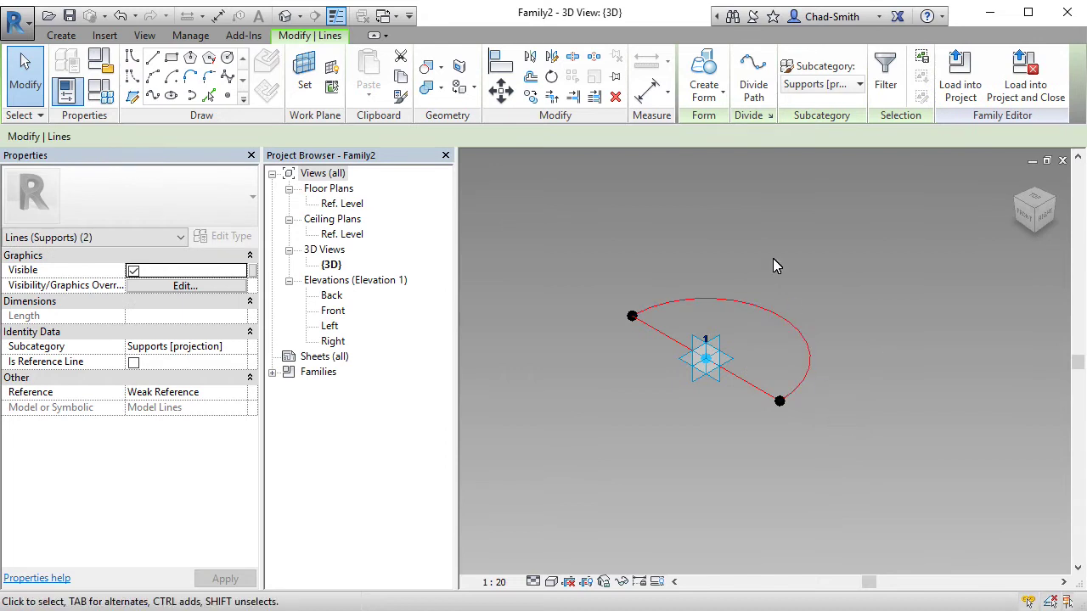
click(704, 89)
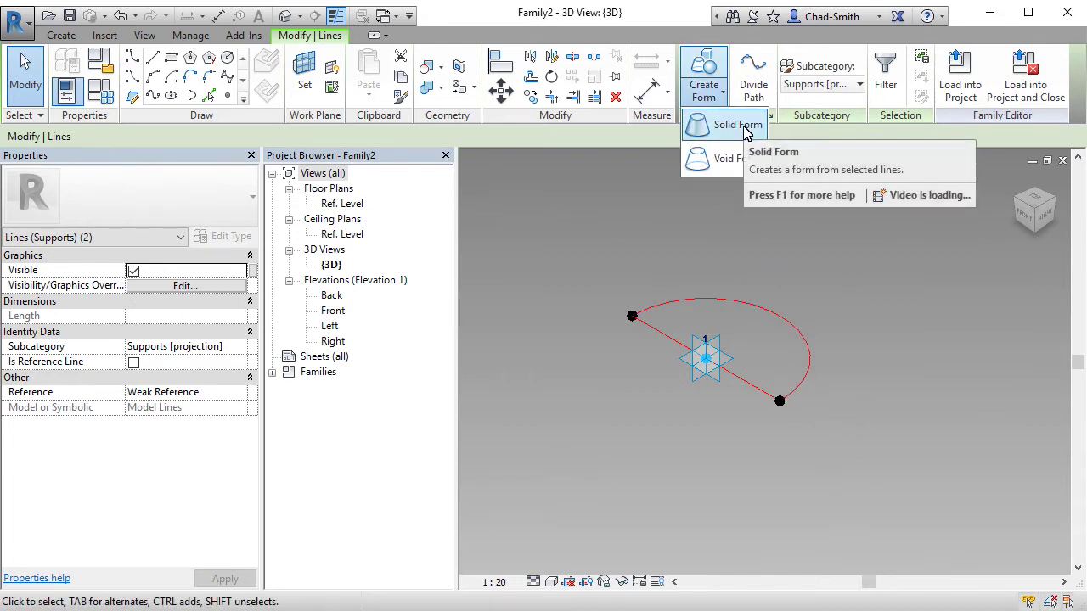
click(745, 128)
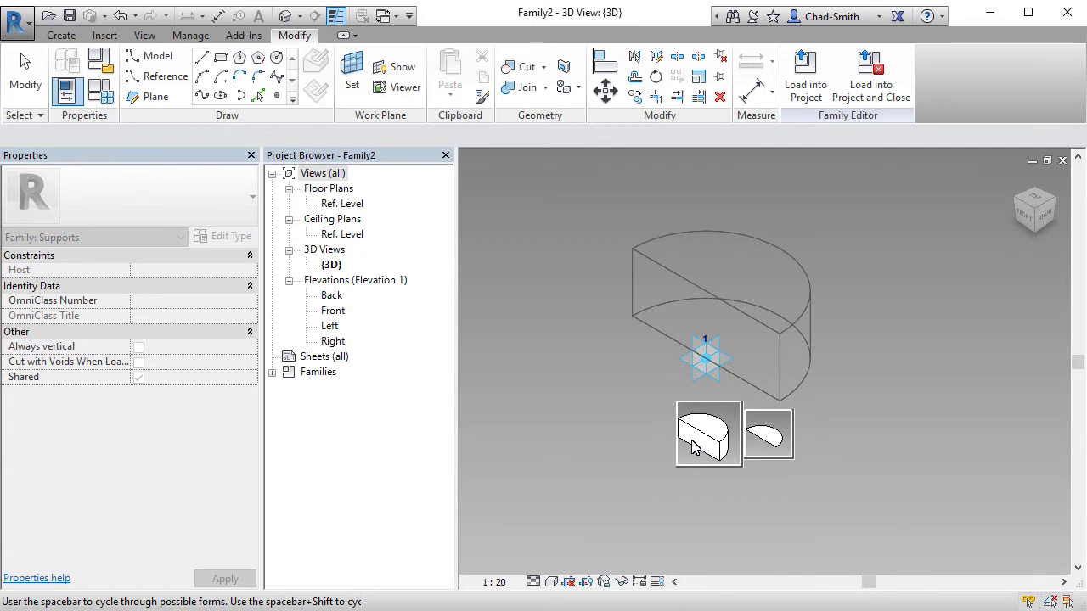
key(Escape)
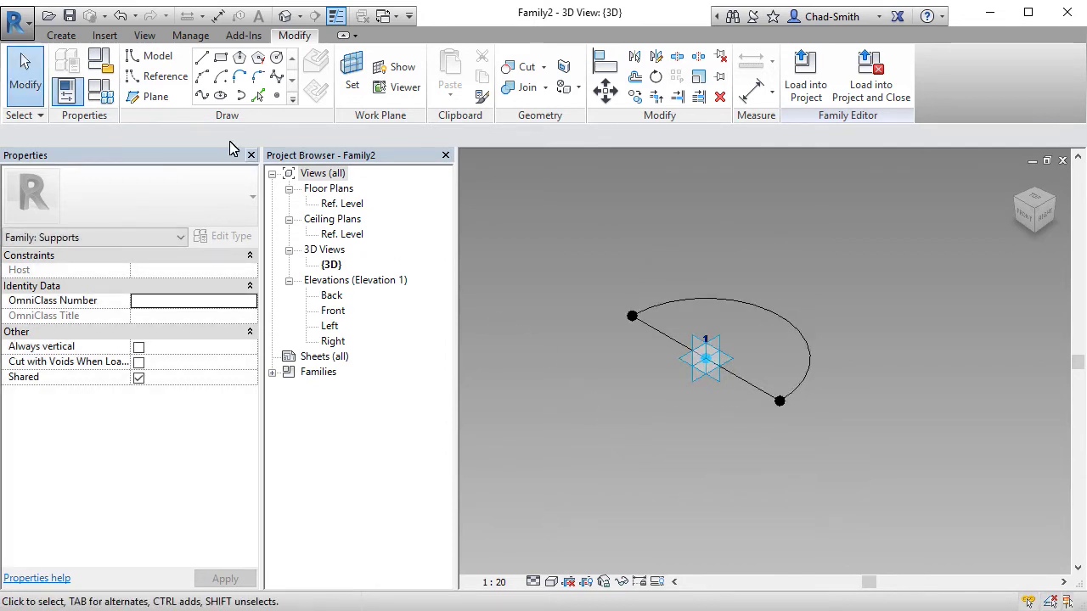
- With 3D snapping off, draw a reference line along the extension of the profile's straight line
click(165, 79)
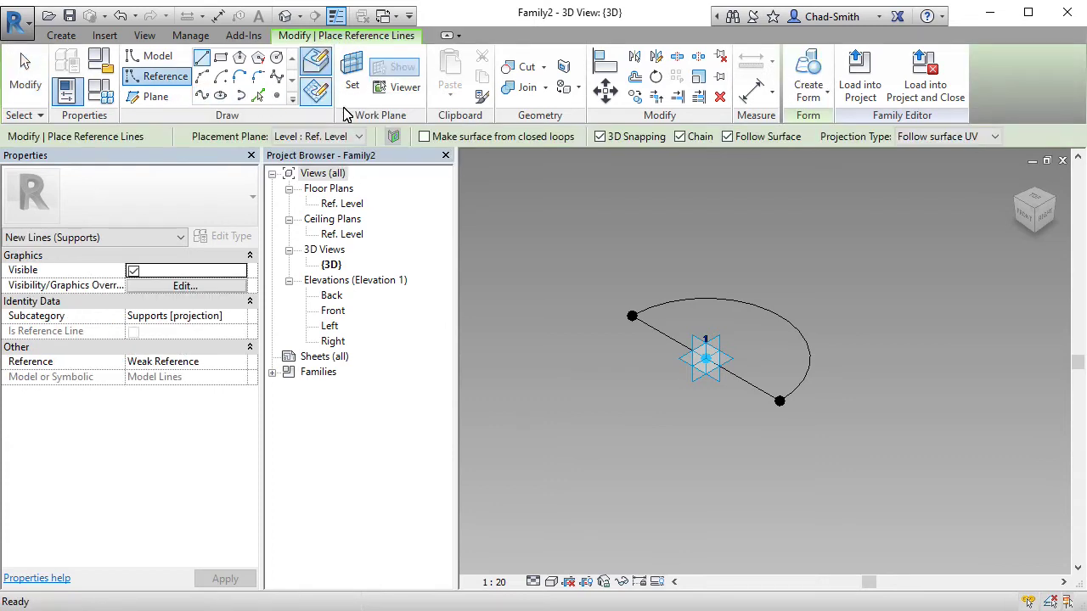
click(601, 138)
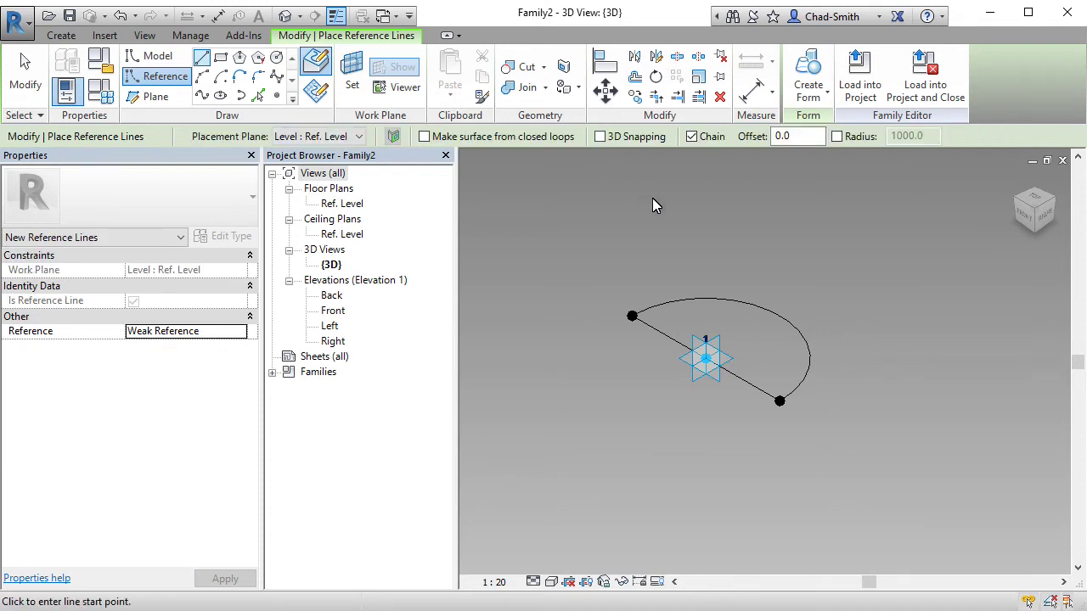
click(585, 289)
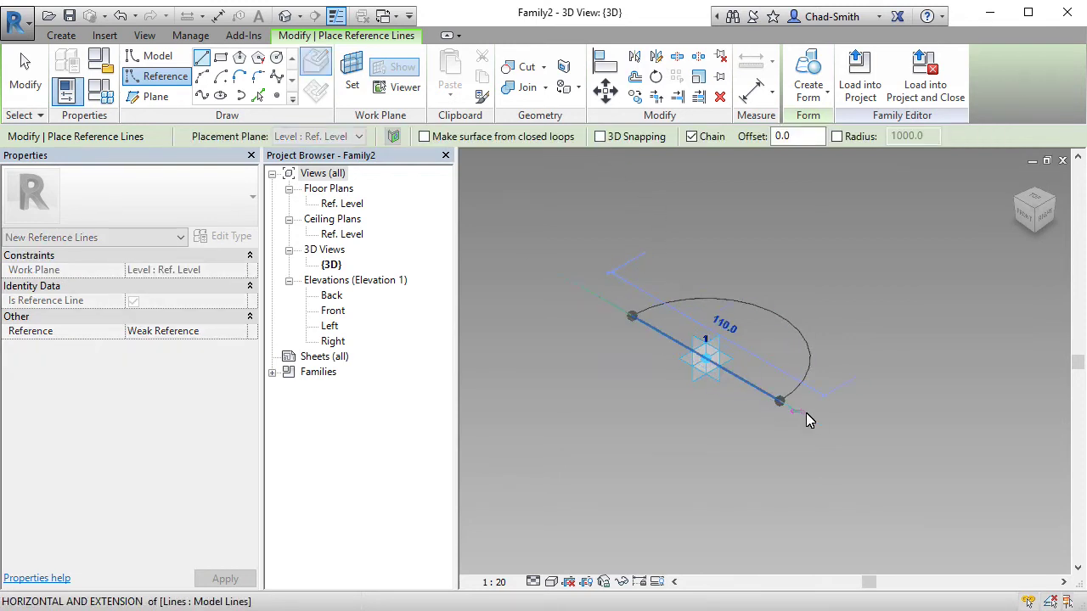
click(847, 445)
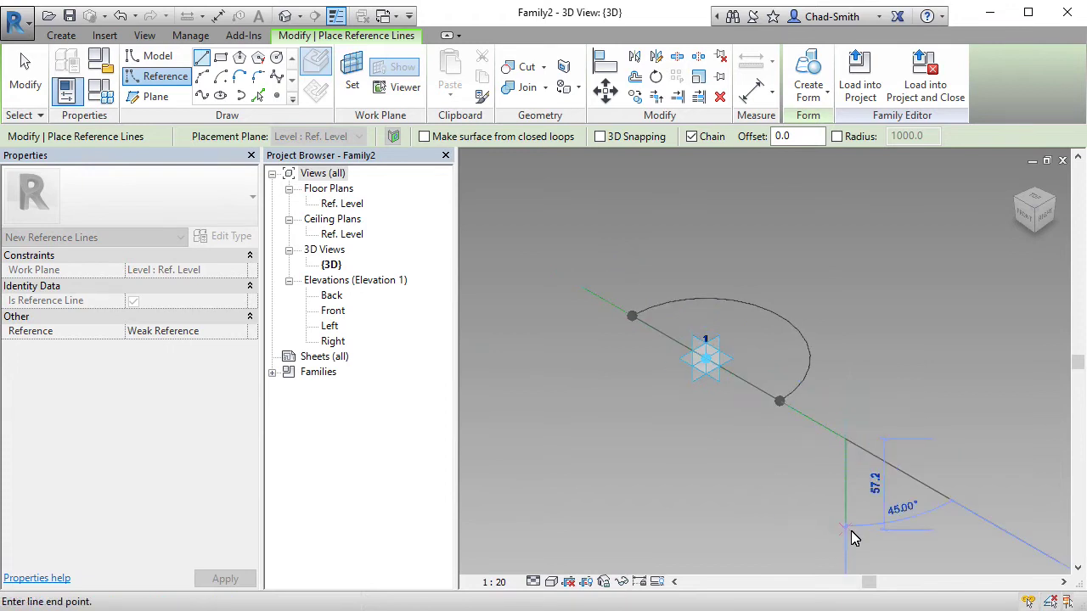
key(Escape)
key(Escape)
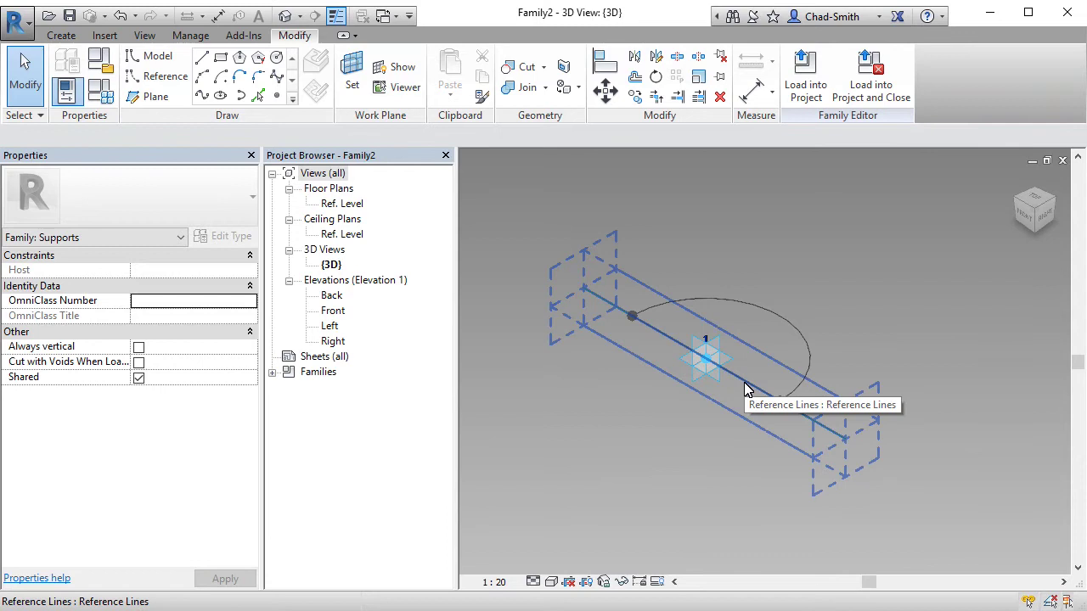
- Revolve the arc and chord around the reference line into a solid sphere
click(807, 371)
ctrl+click(807, 367)
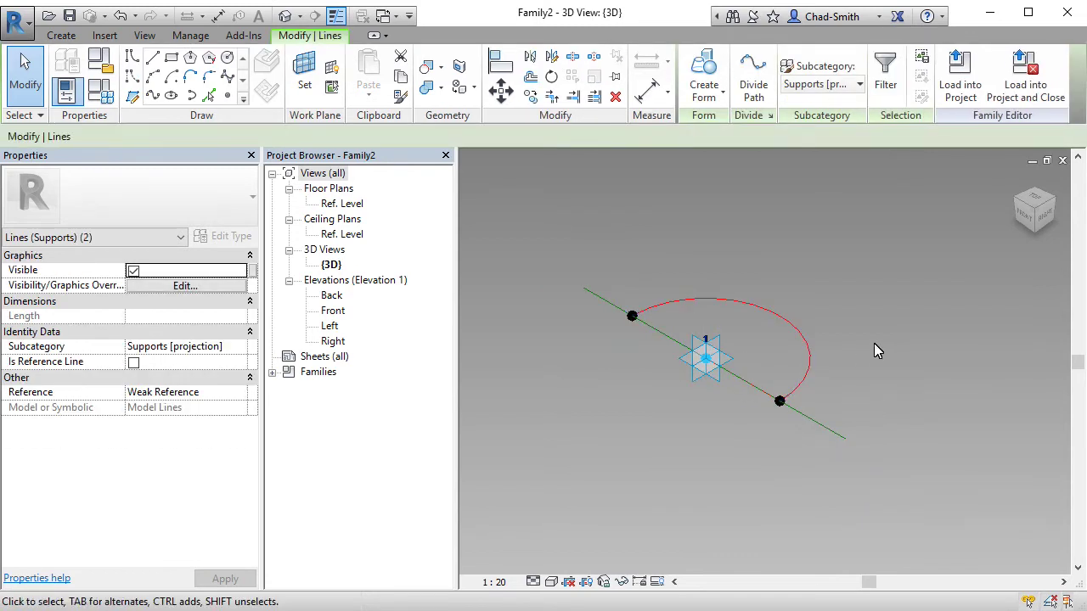
ctrl+click(811, 424)
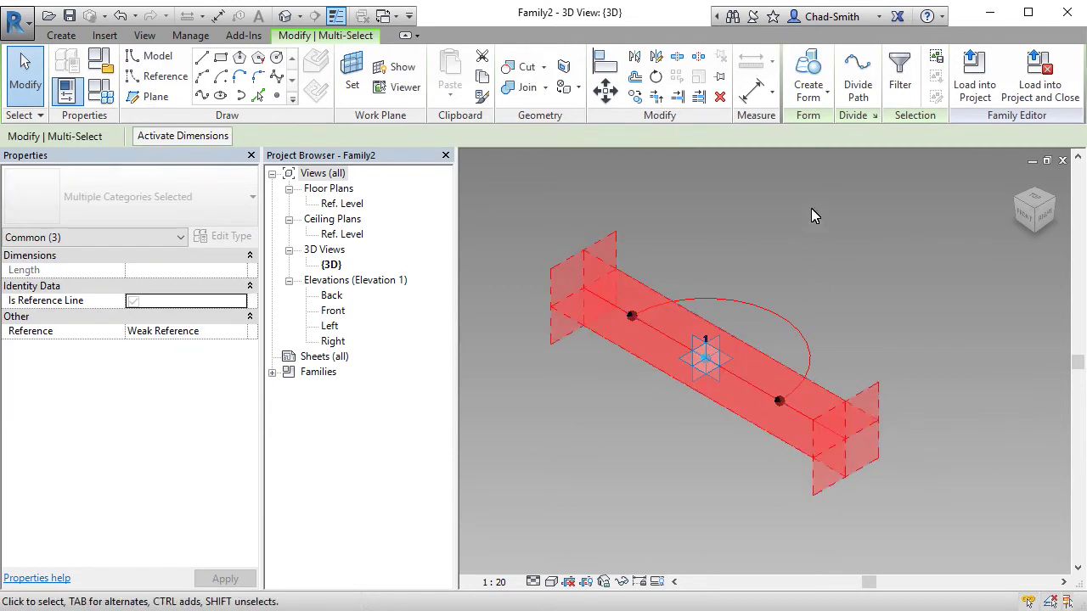
click(818, 100)
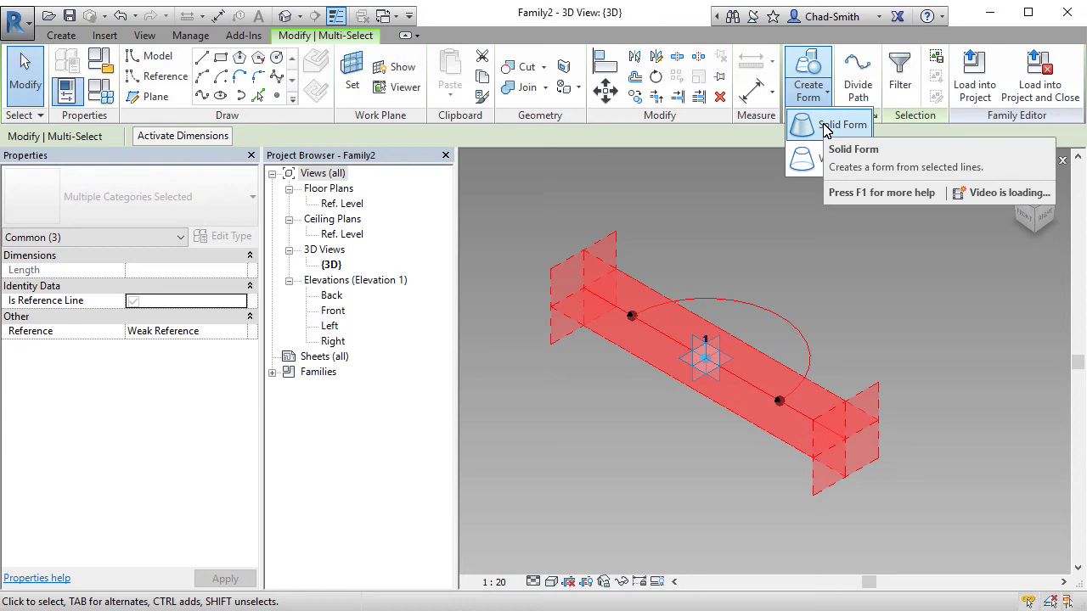
click(824, 131)
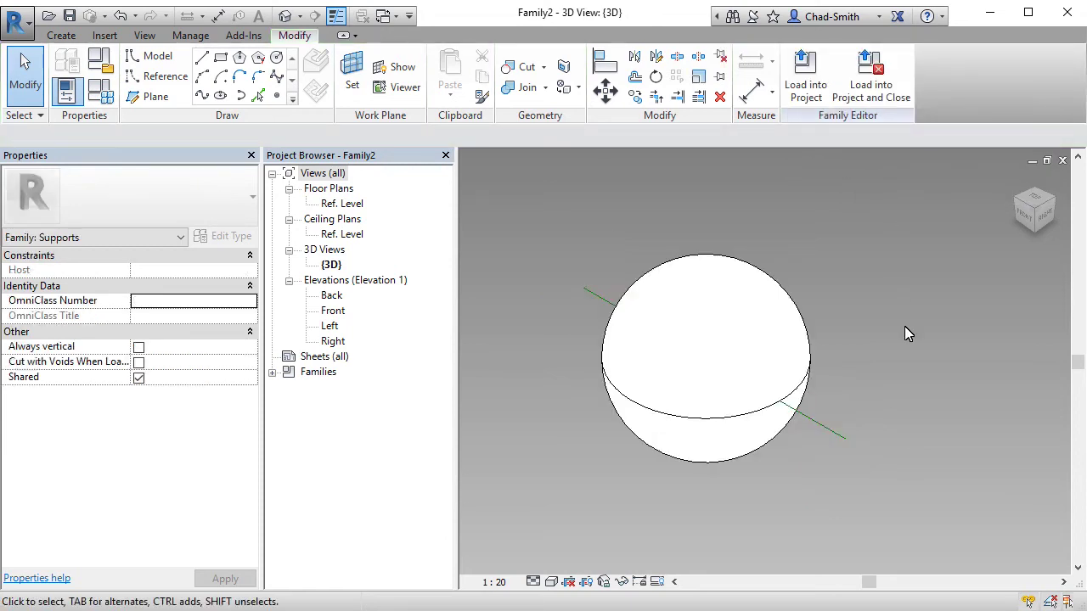
- Add a new family type named Standard in Family Types and accept the settings
click(103, 100)
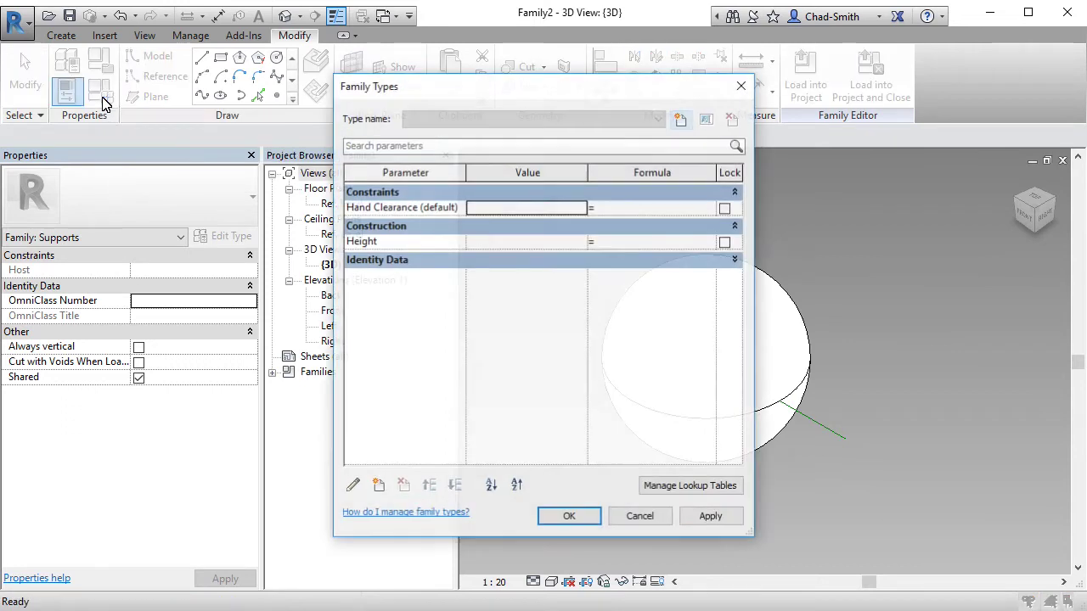
click(682, 120)
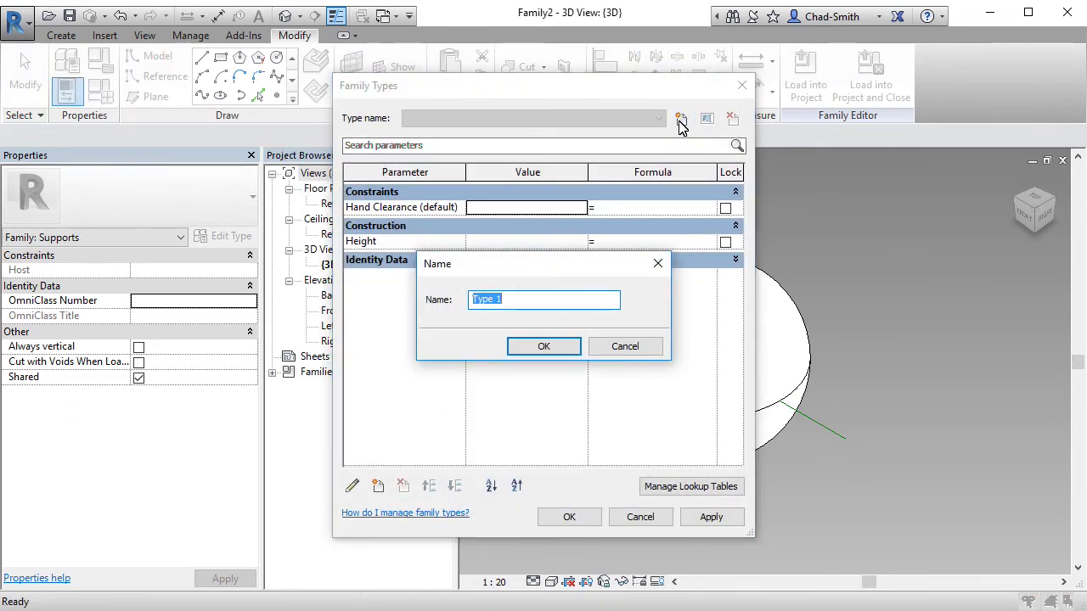
text(Standard)
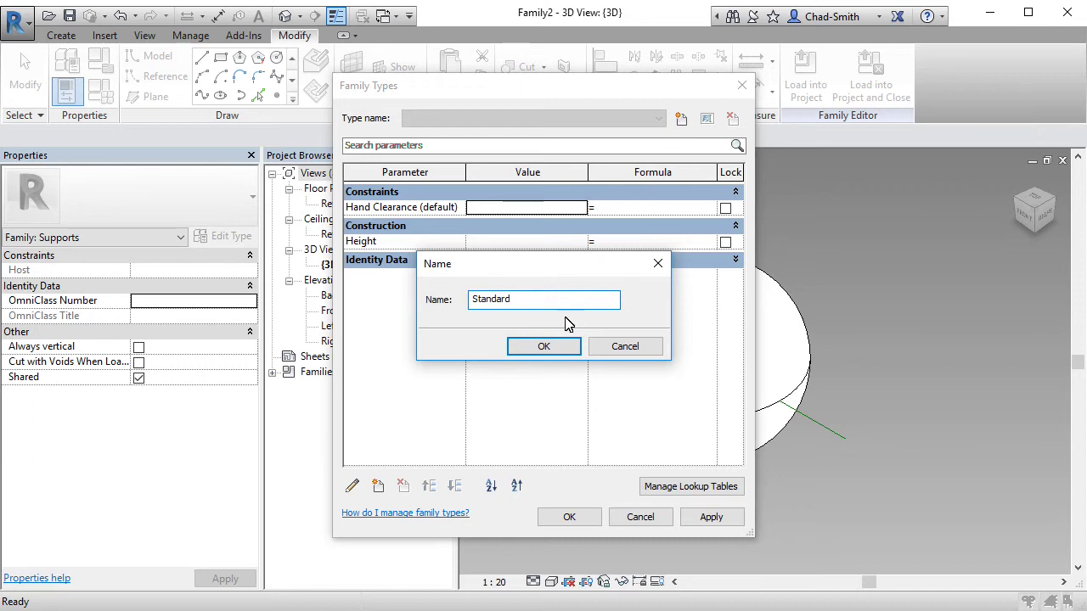
click(545, 345)
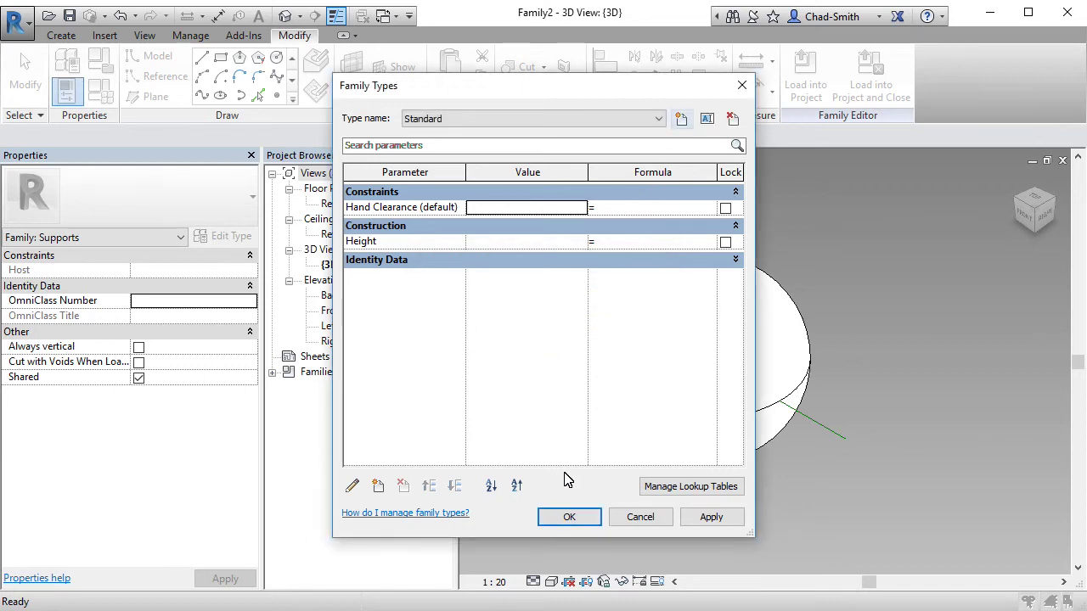
click(568, 516)
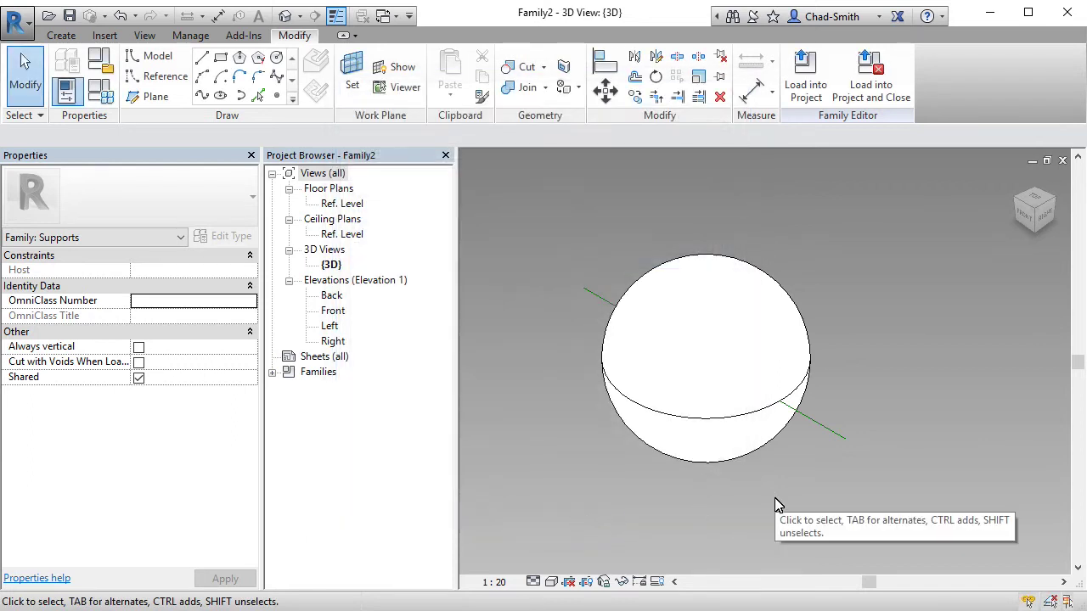
- Save the sphere family as Ball Joint.rfa
click(16, 22)
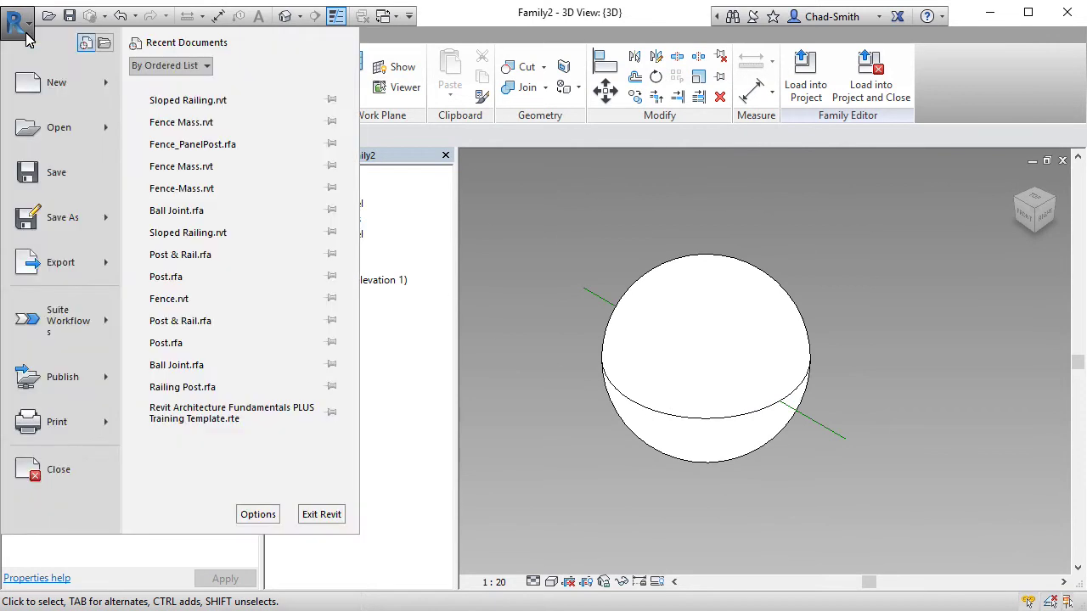
mouse_move(72, 219)
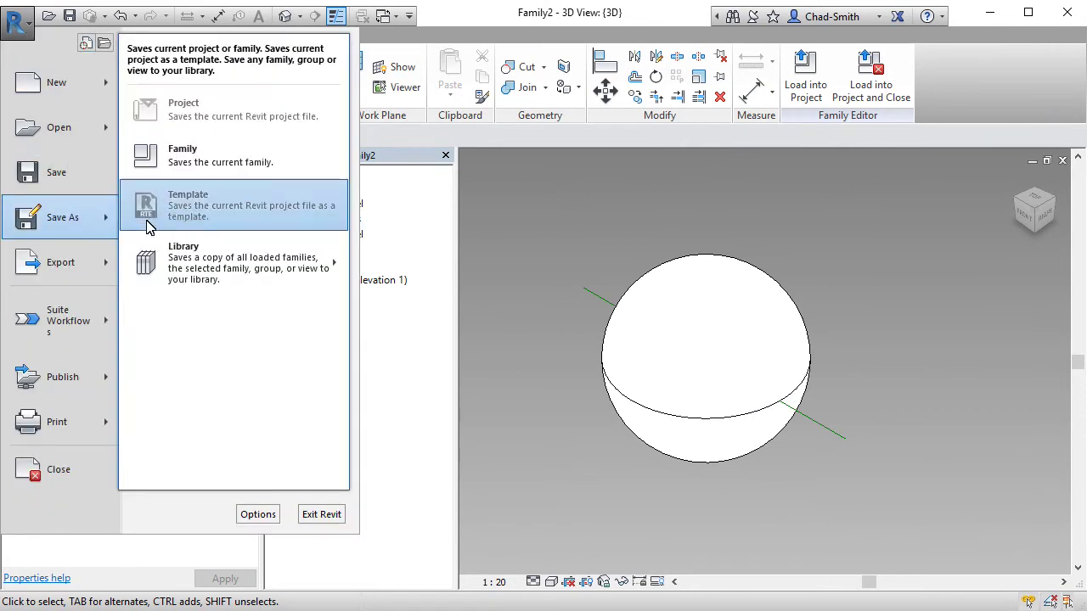
click(218, 165)
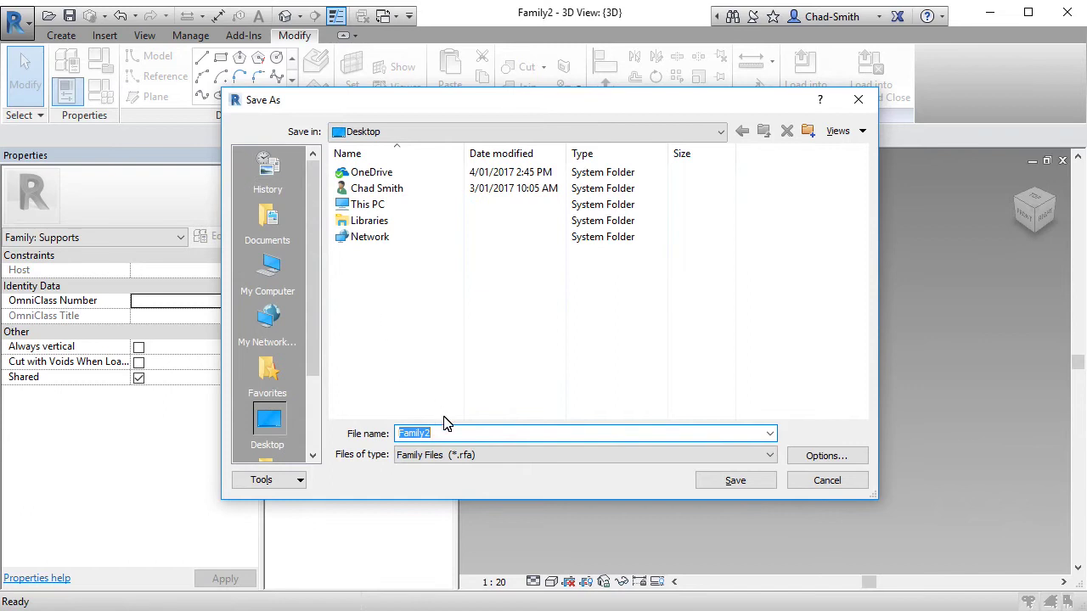
key(BackSpace)
click(722, 481)
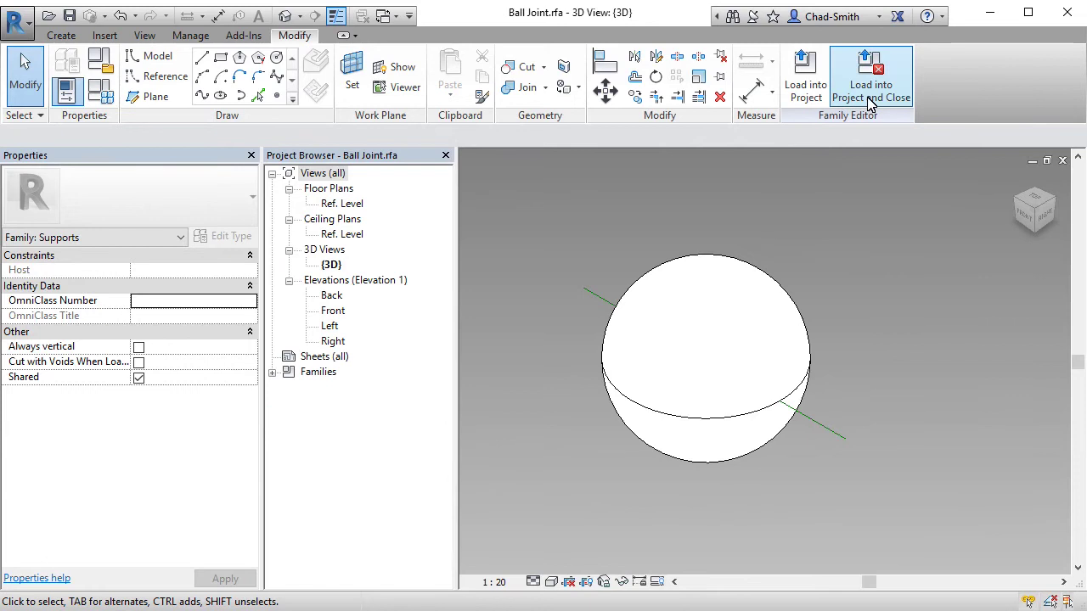
- Load Ball Joint into Family1 and close the family file
click(866, 85)
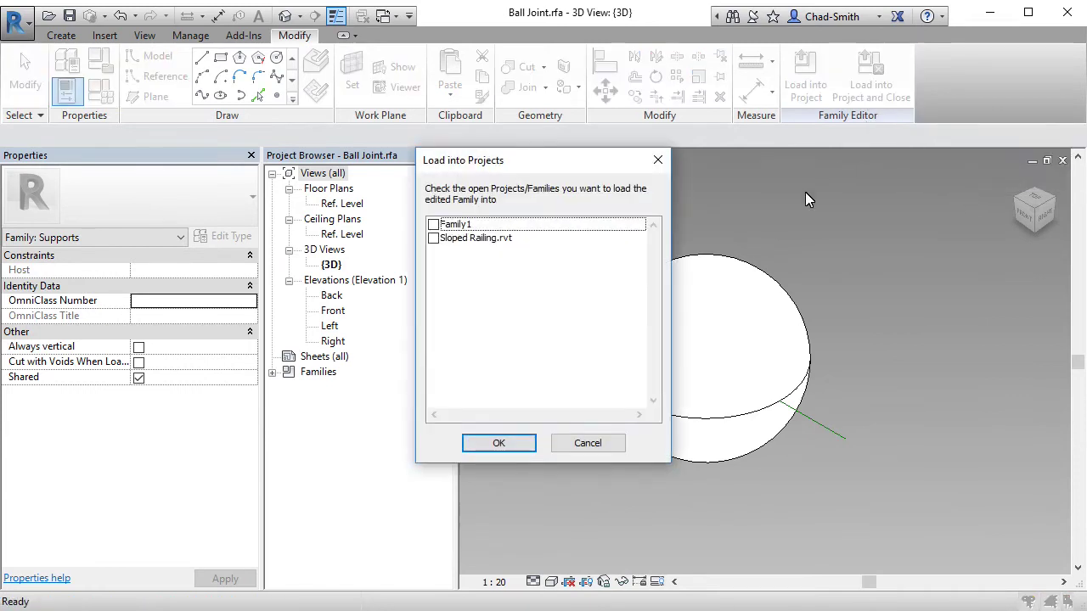
click(433, 225)
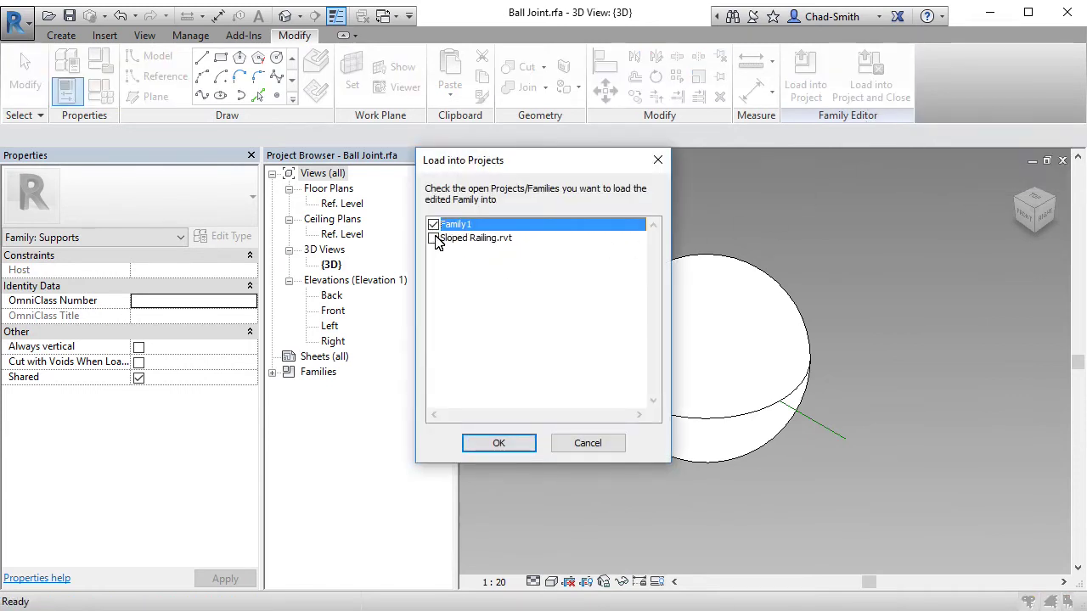
click(494, 444)
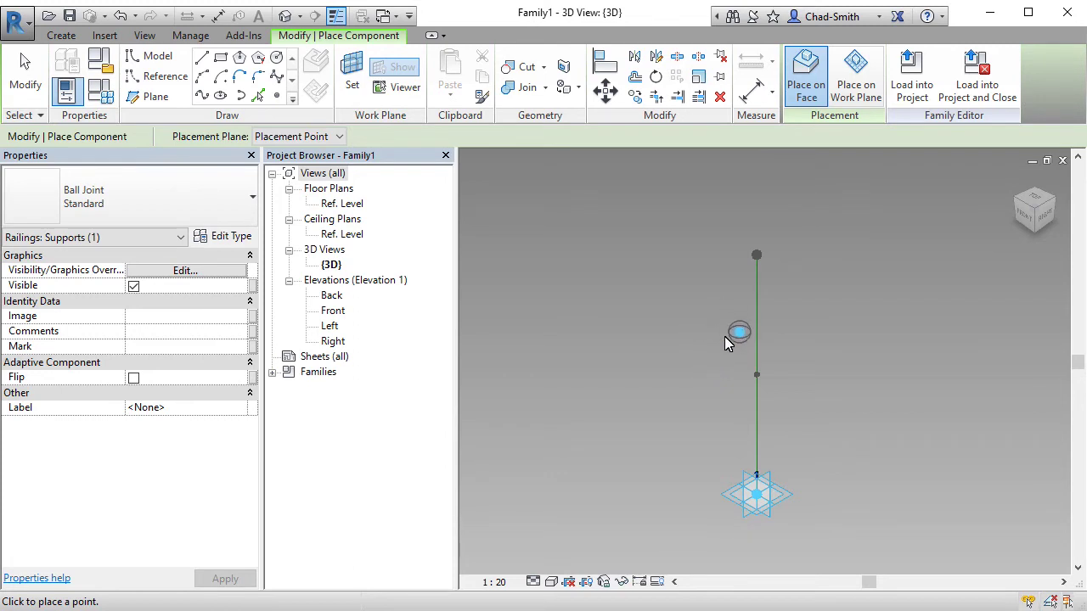
- Place Ball Joint spheres on the green line's top point and its middle reference point
scroll(720, 252, up, 4)
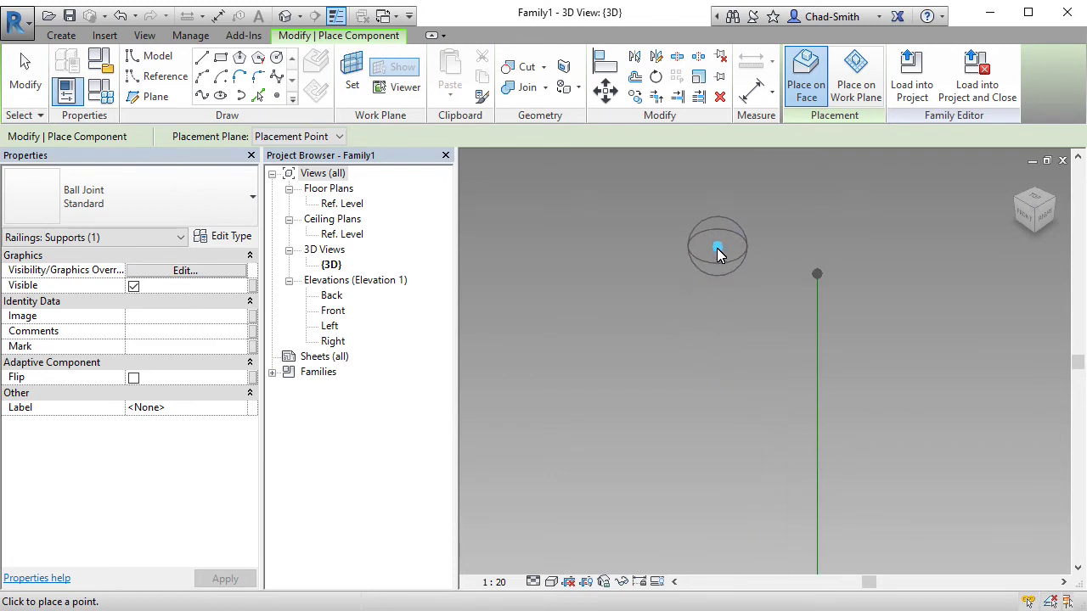
middle_drag(736, 263, 690, 296)
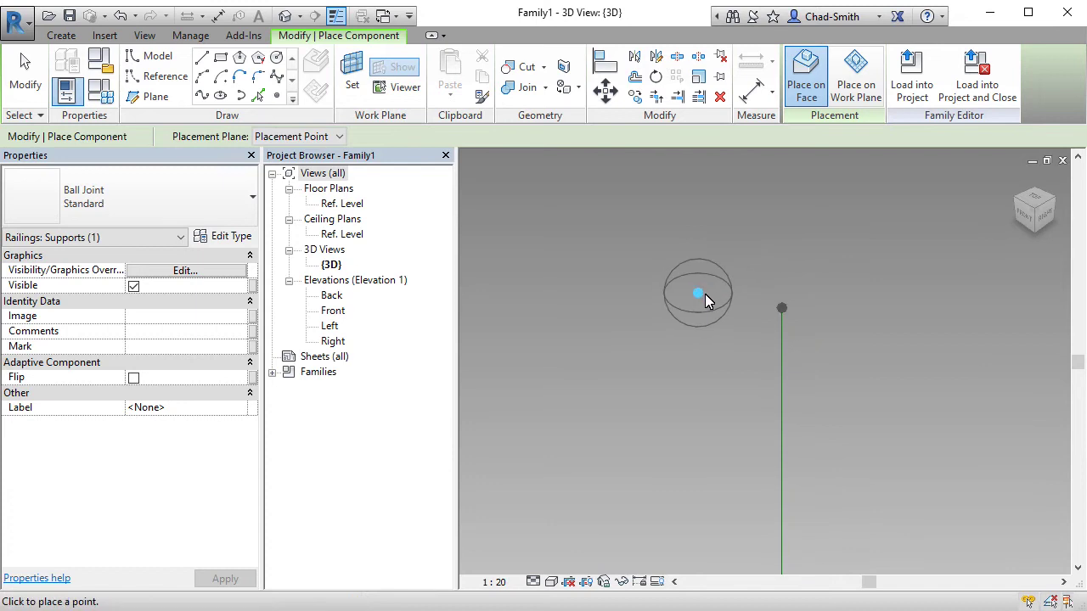
click(780, 307)
middle_drag(721, 493, 736, 210)
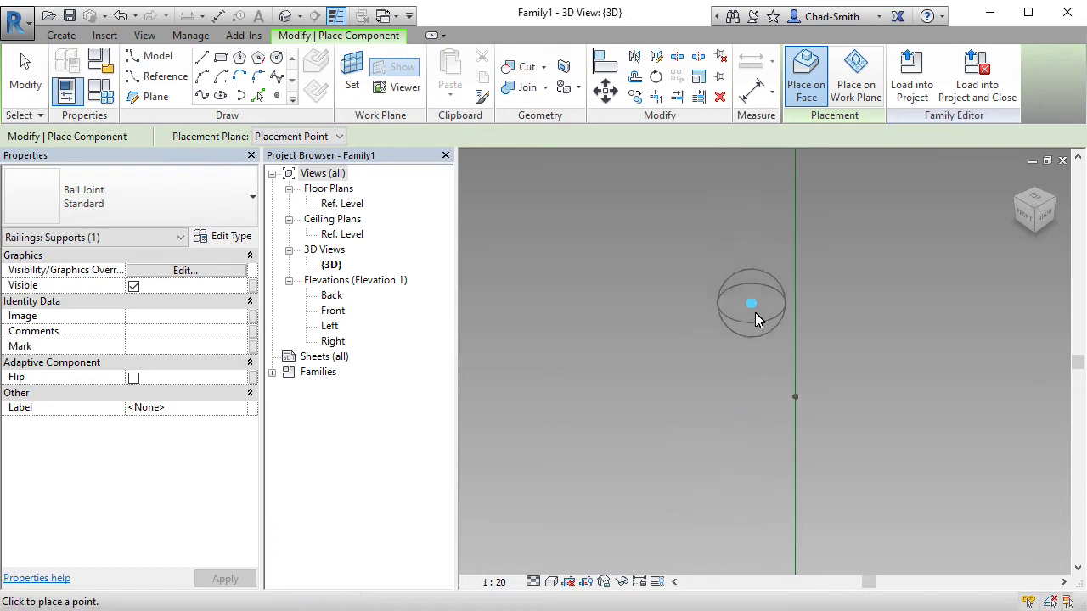
click(794, 397)
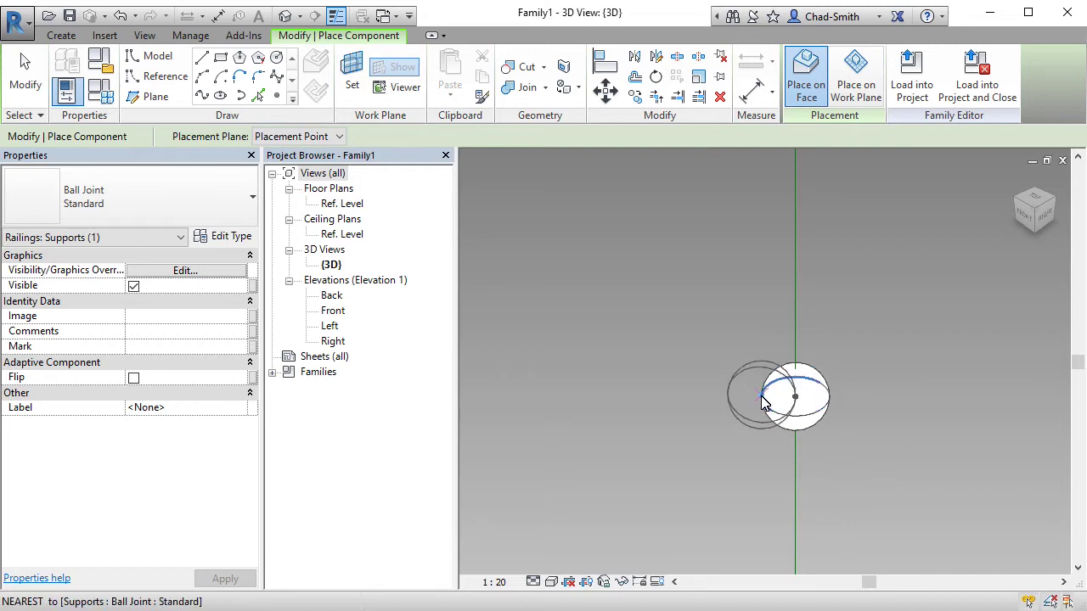
scroll(760, 403, down, 4)
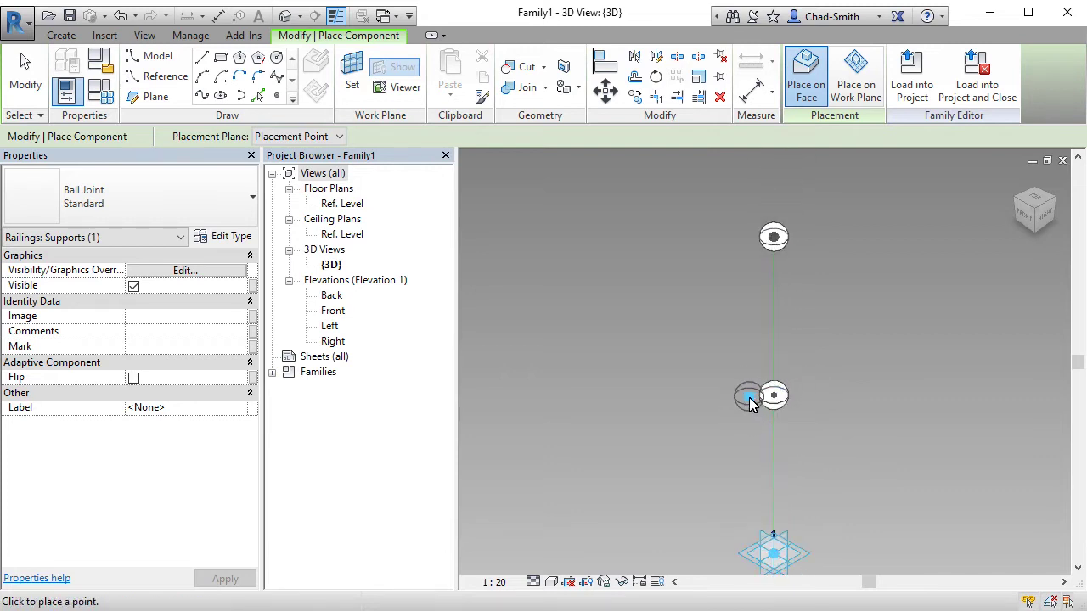
middle_drag(718, 408, 712, 380)
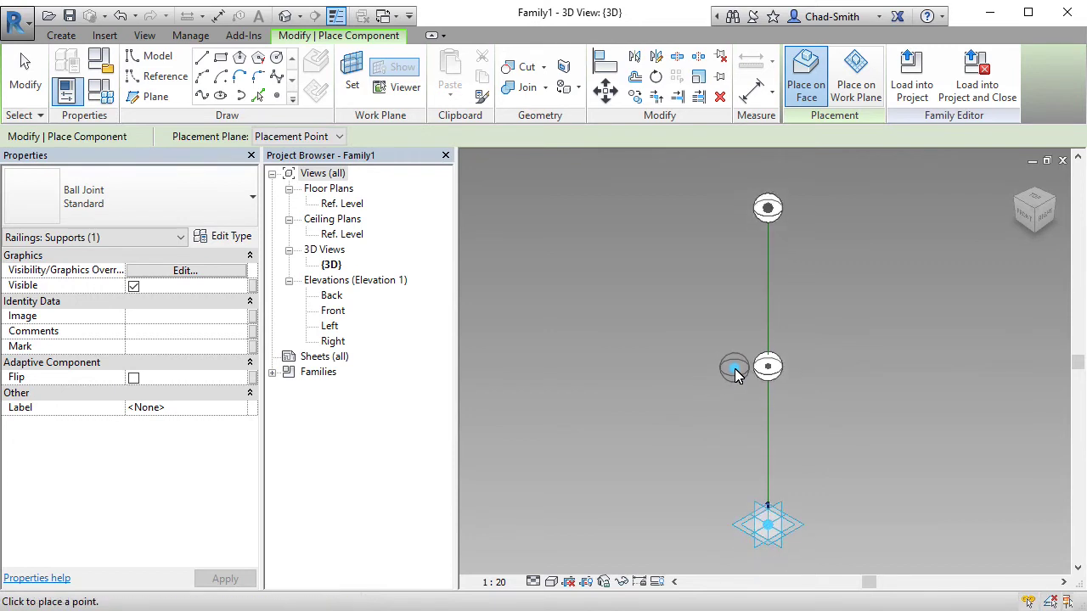
key(Escape)
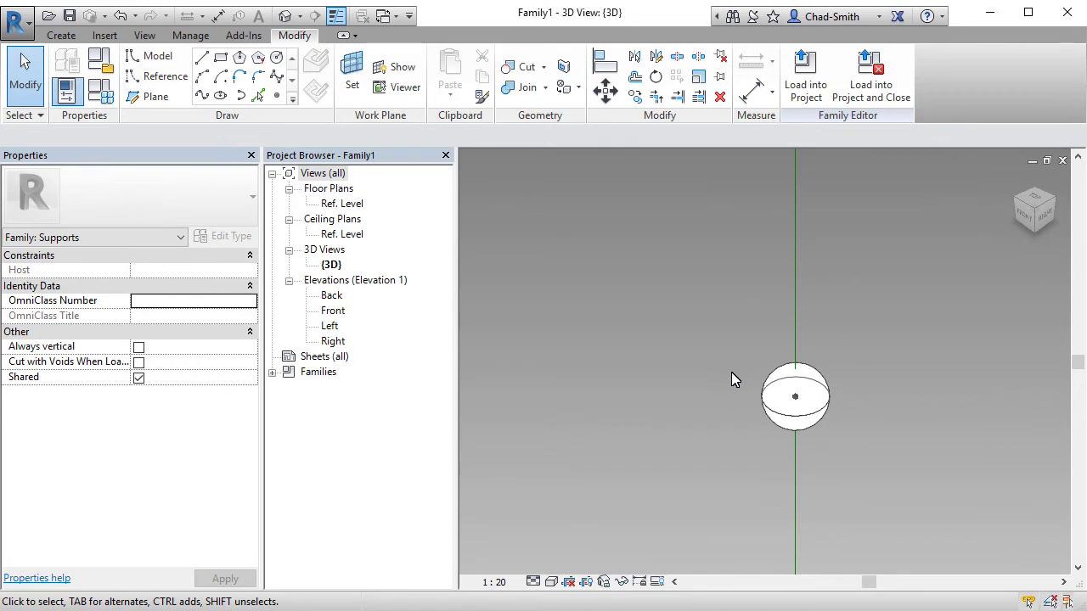
scroll(722, 381, down, 4)
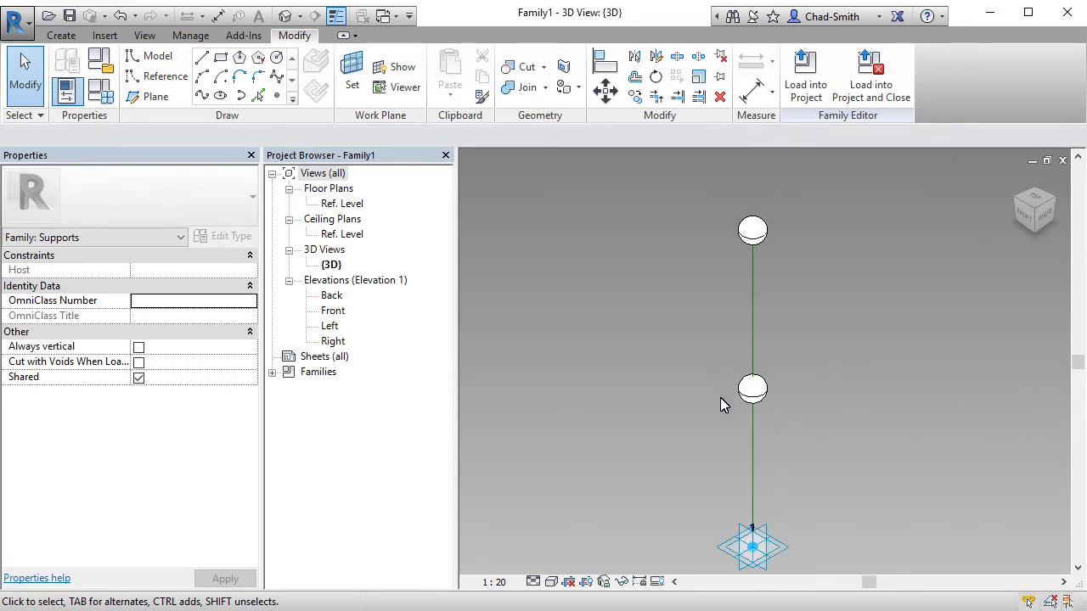
middle_drag(720, 411, 723, 388)
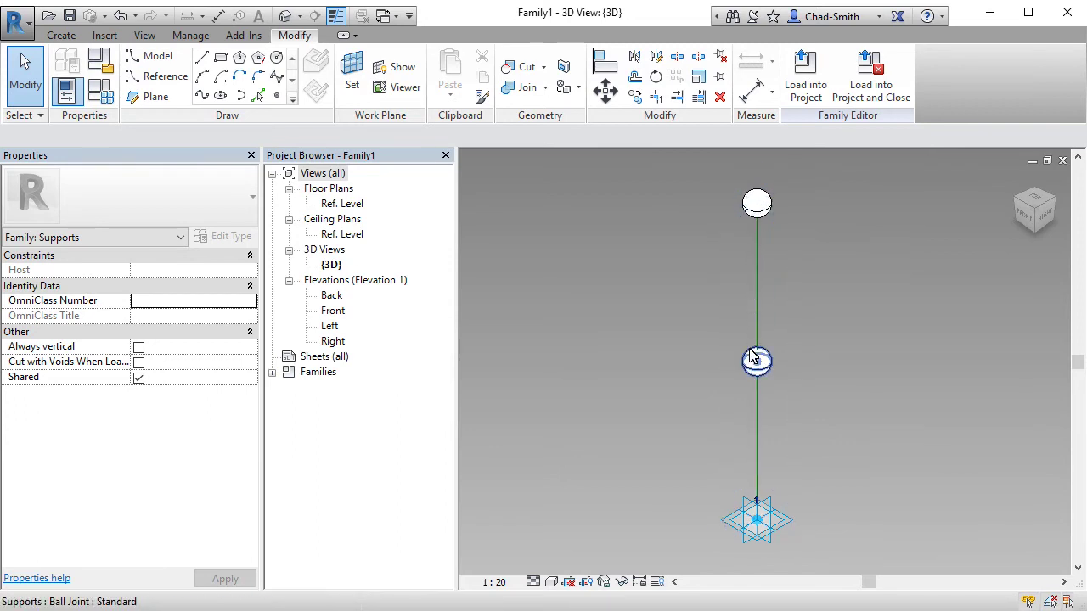
scroll(760, 542, up, 3)
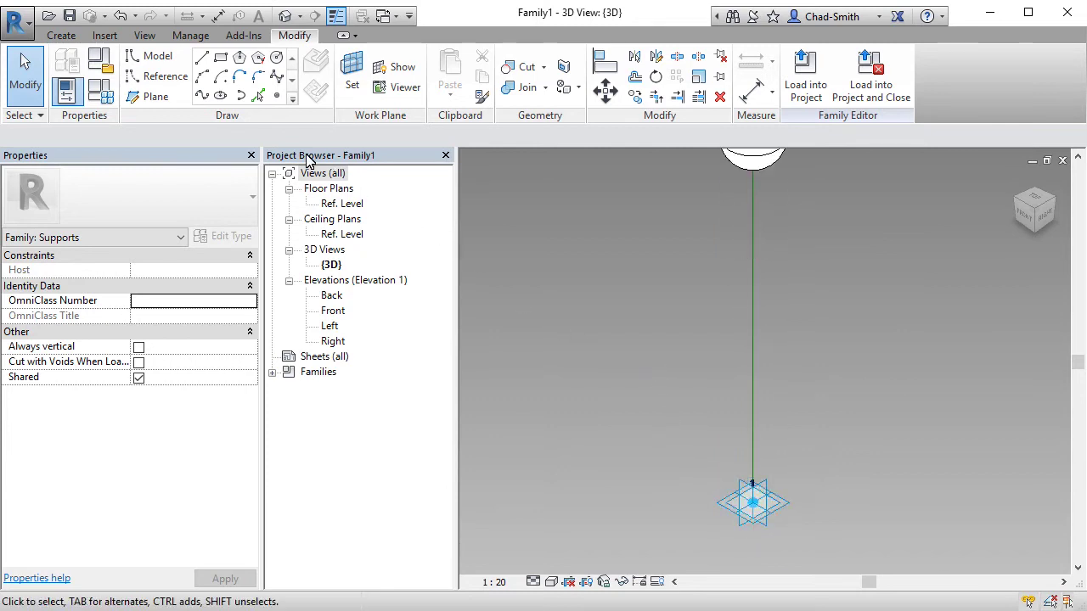
- Draw a radius-24 model-line circle on Ref. Level, centred on the post's base point
click(158, 62)
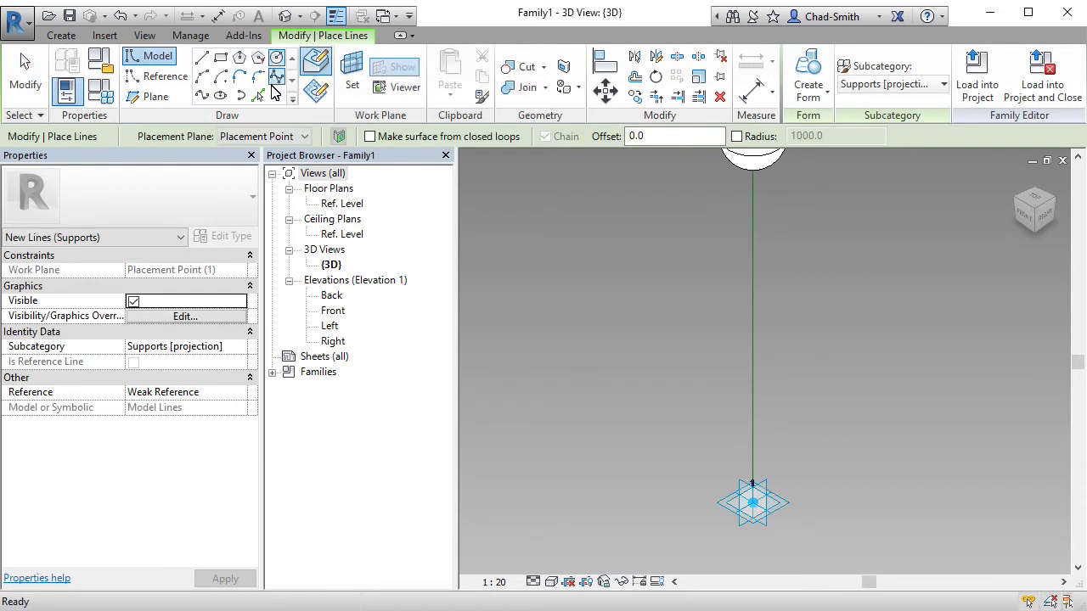
click(284, 137)
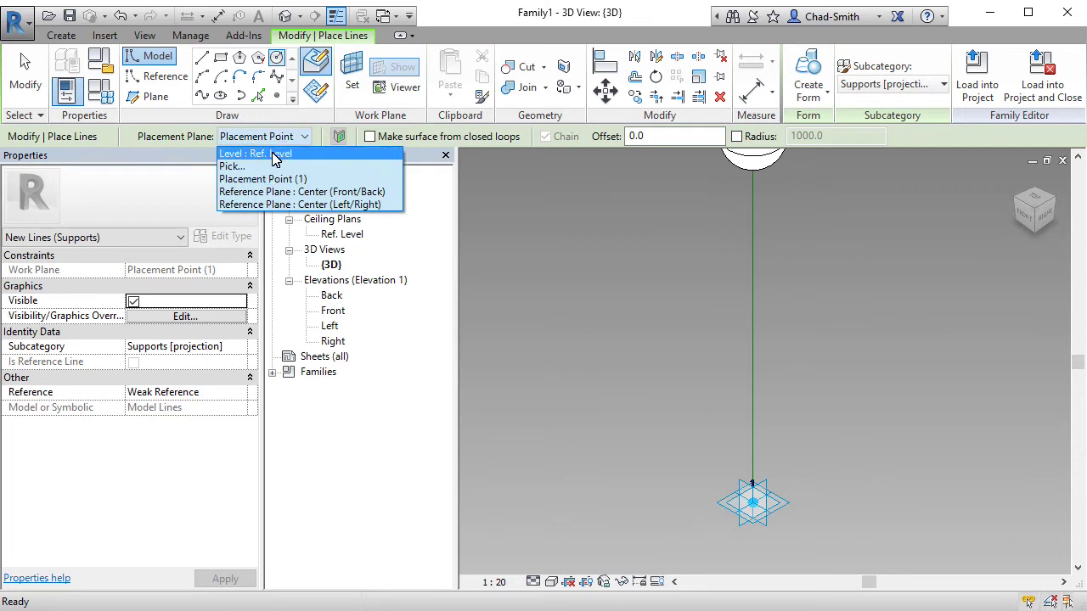
click(274, 155)
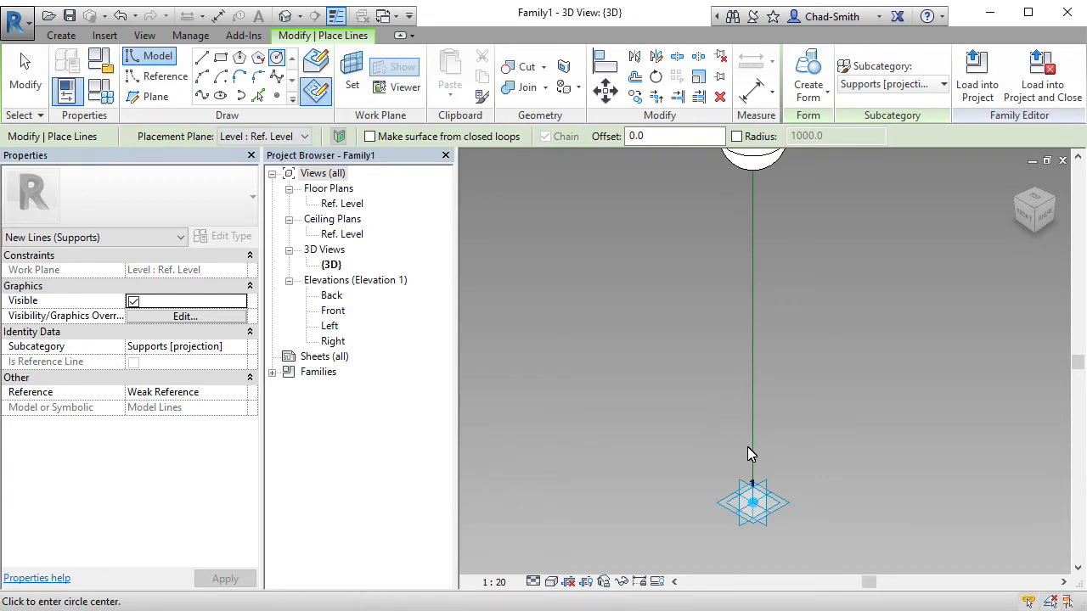
click(752, 503)
middle_drag(760, 509, 748, 504)
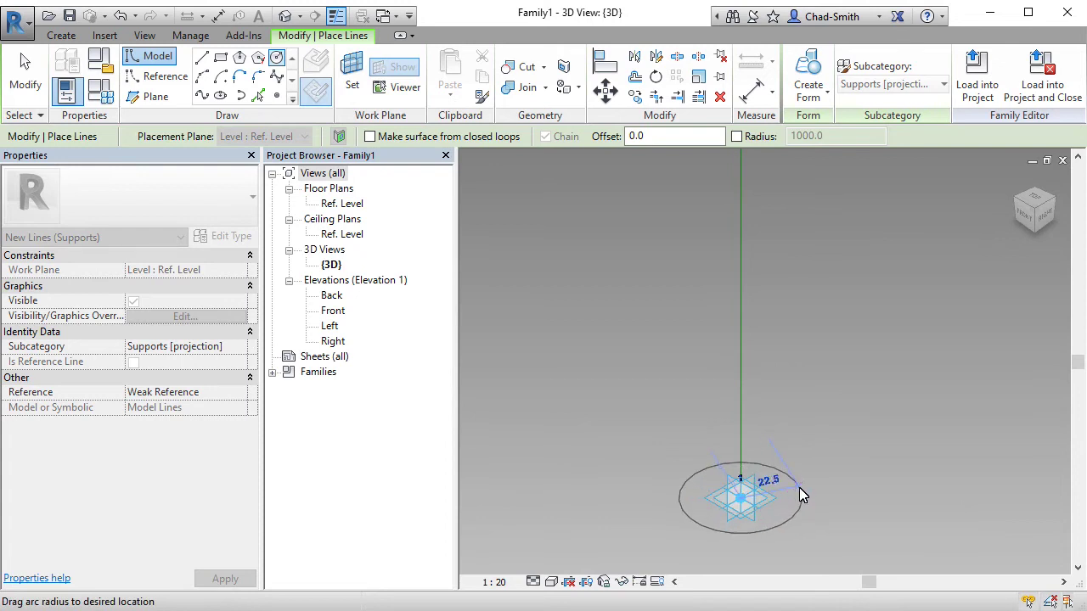
text(2)
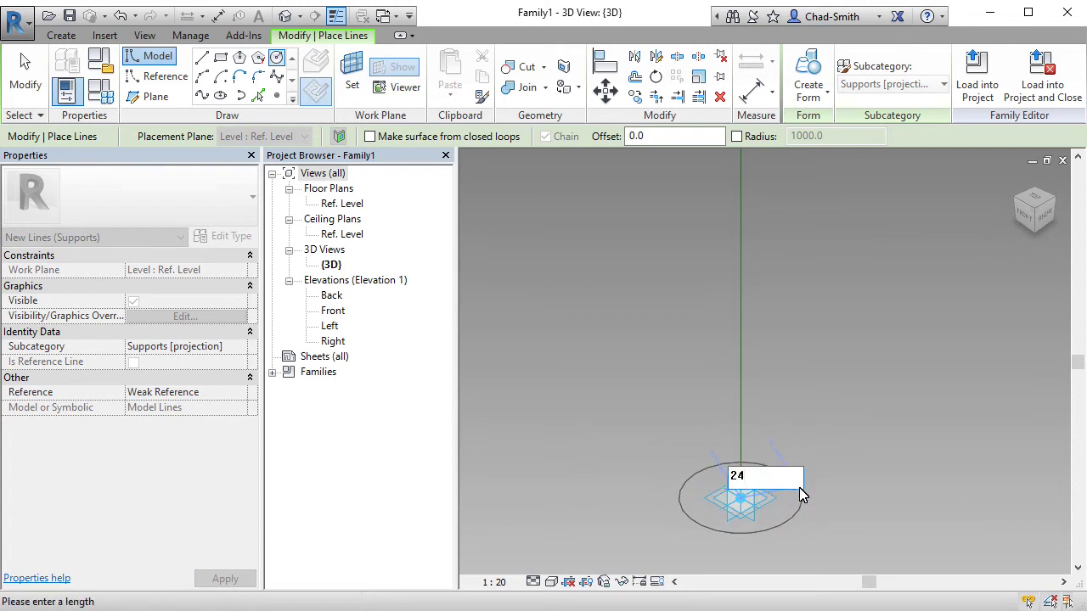
text(4)
key(Return)
key(Escape)
key(Escape)
shift+middle_drag(807, 538, 808, 543)
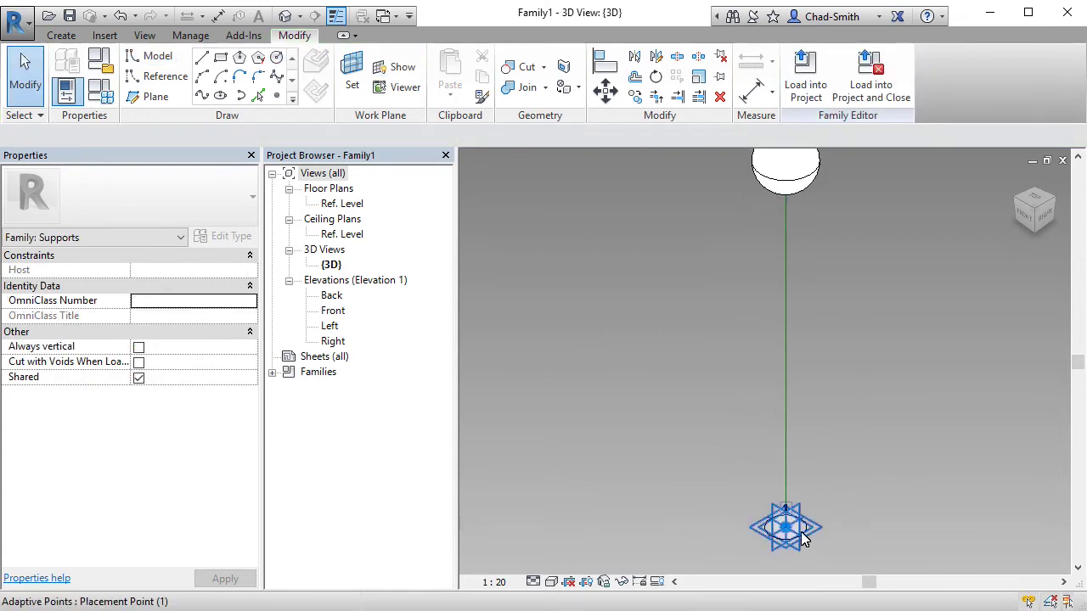
- Extrude the base circle along the vertical line into a solid cylindrical post
click(813, 553)
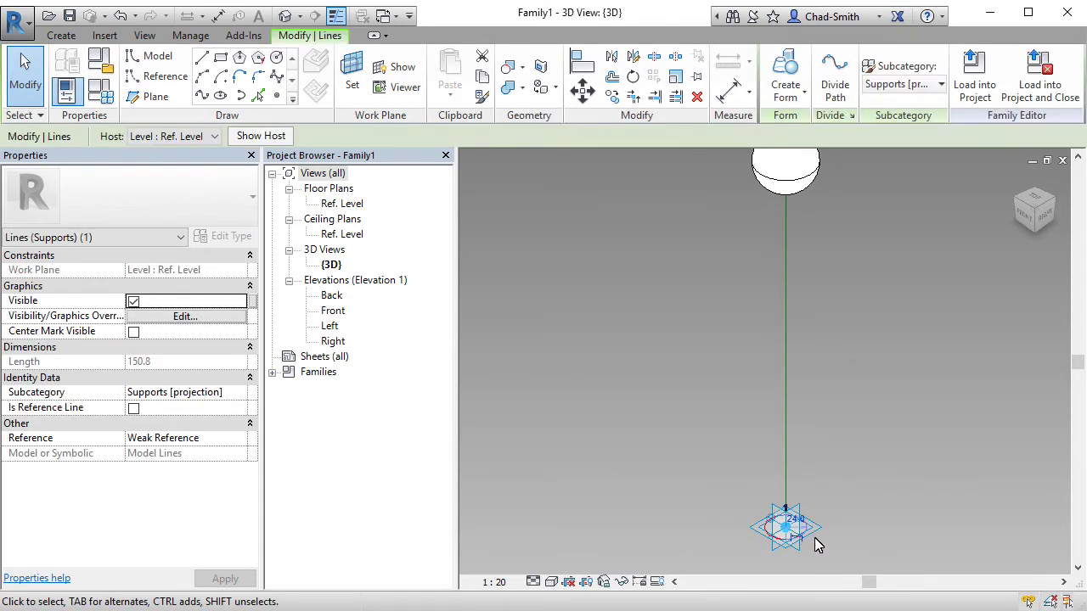
ctrl+click(788, 423)
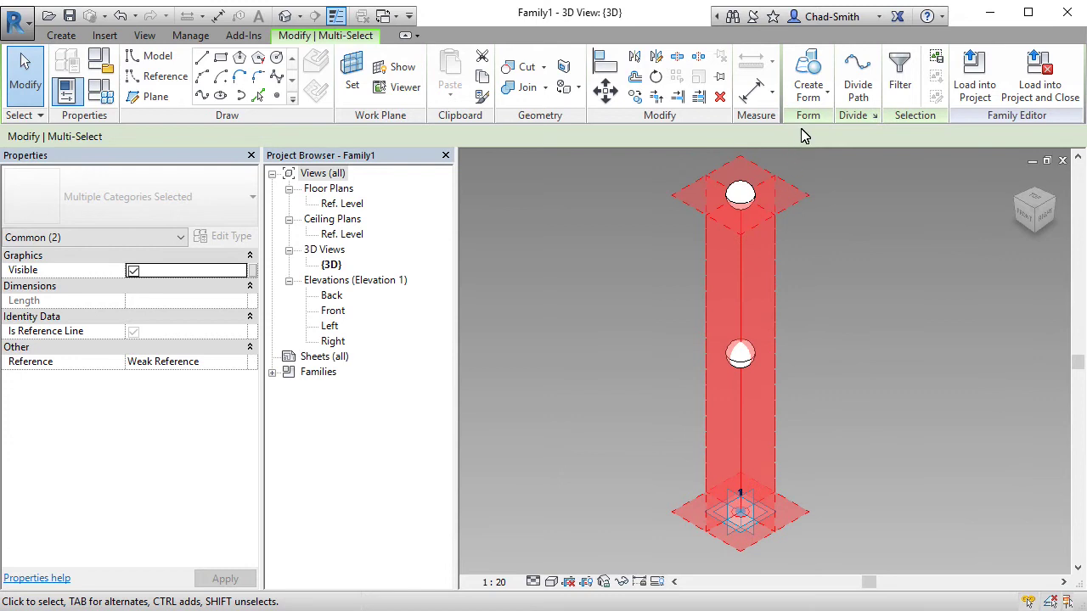
click(808, 85)
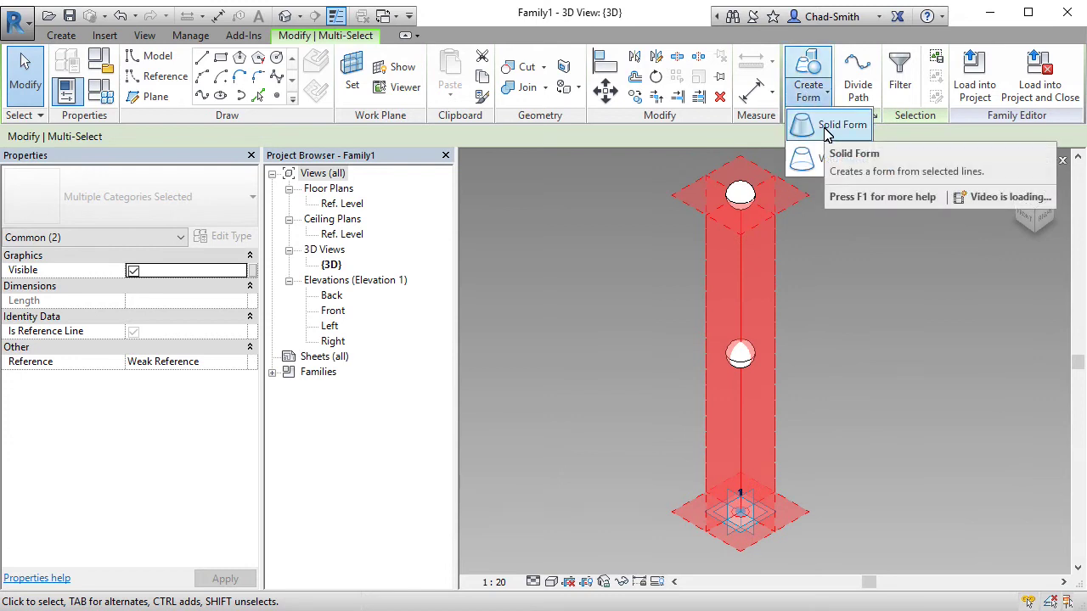
click(828, 132)
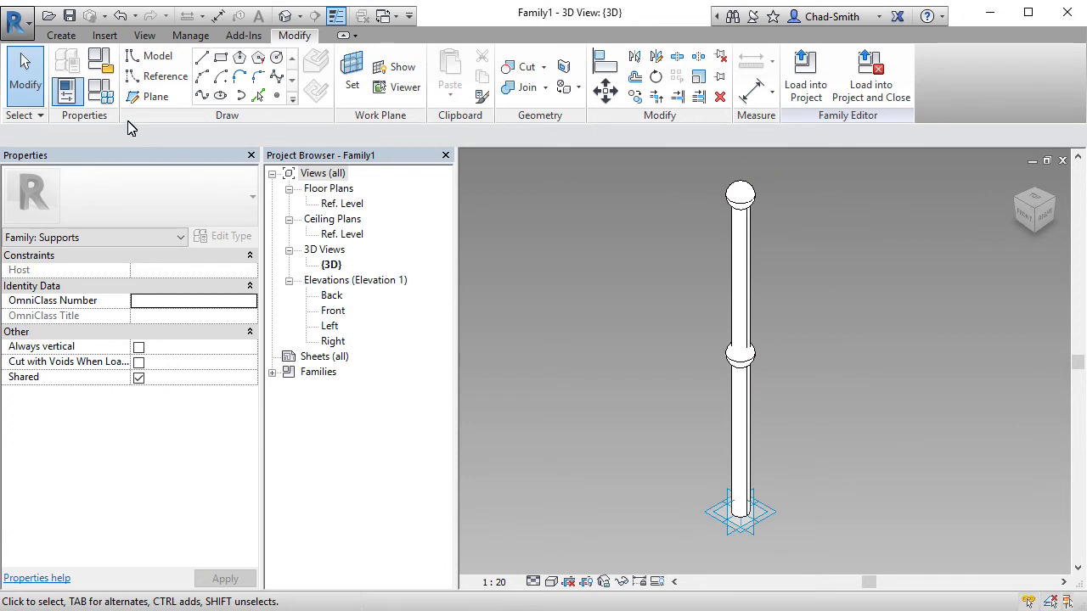
- Create a family type named 1000 in Family Types and accept the settings
click(100, 91)
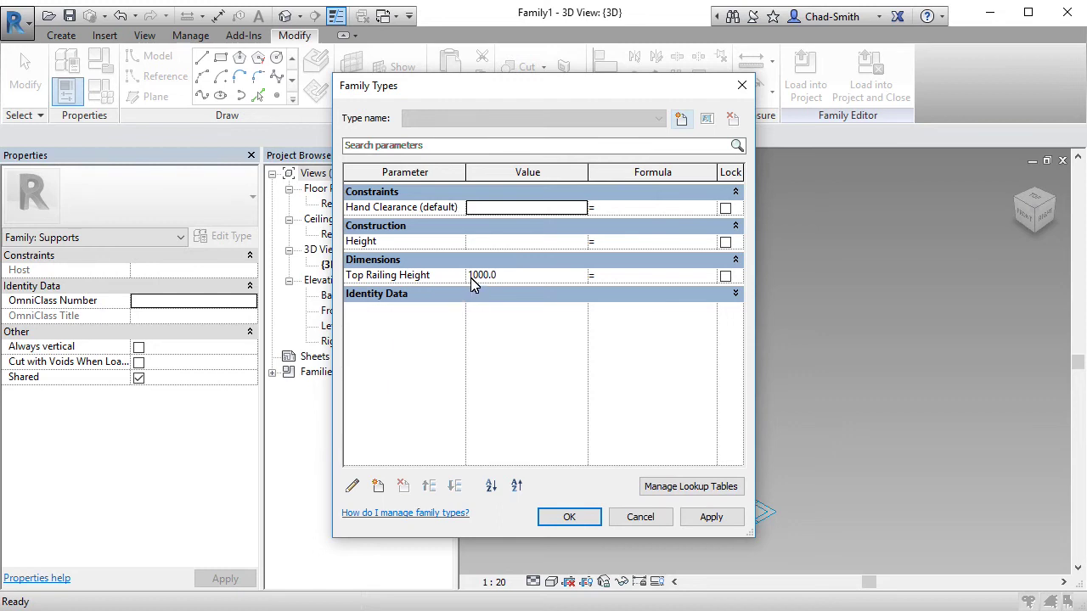
click(681, 118)
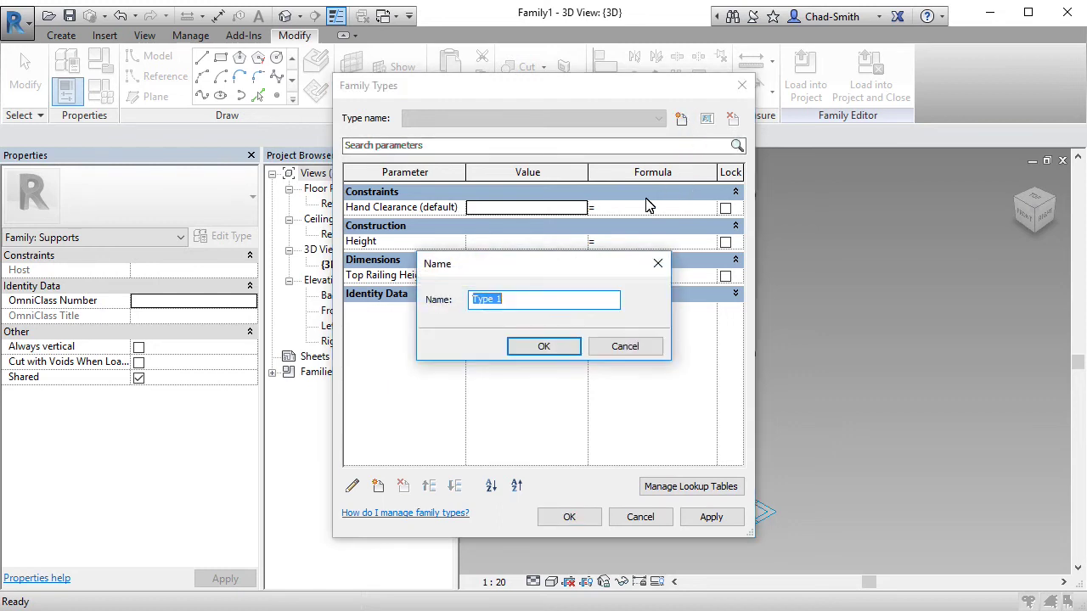
text(1000)
click(550, 350)
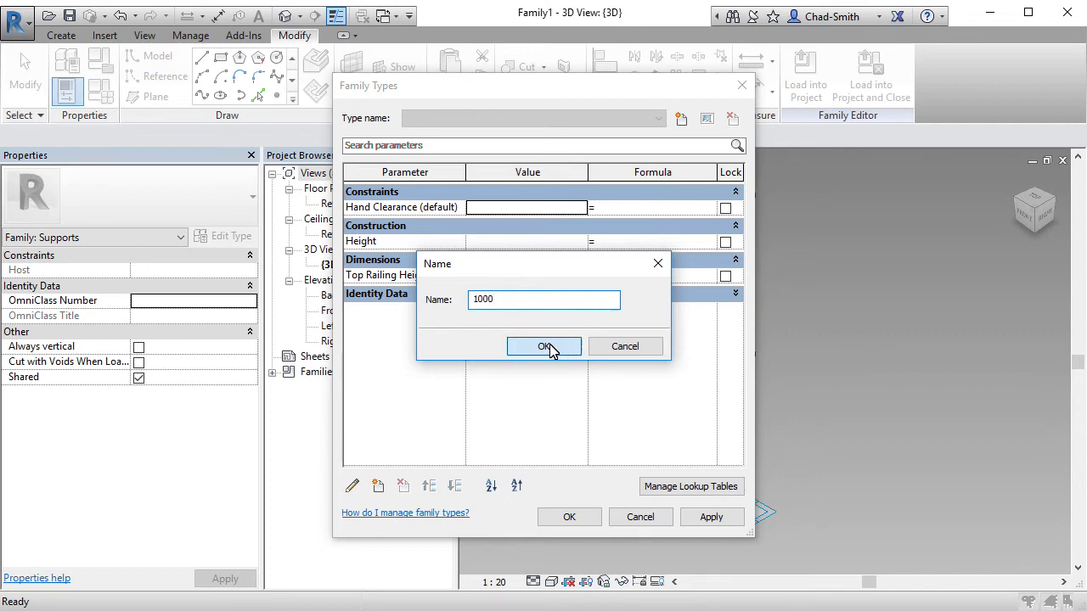
click(577, 517)
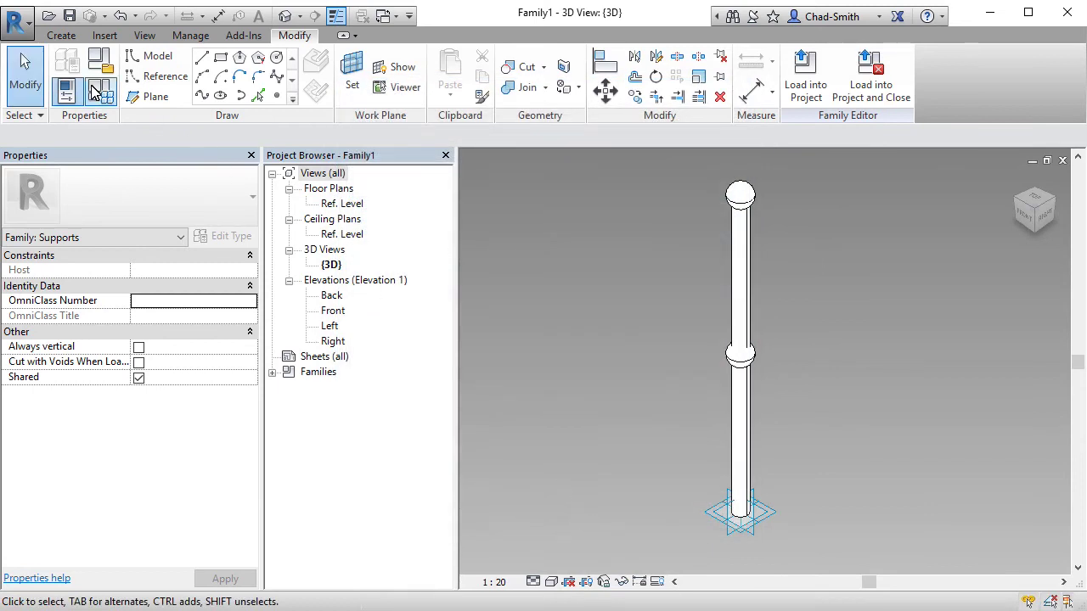
- Save the post family to the Desktop as Post.rfa
click(14, 22)
mouse_move(100, 225)
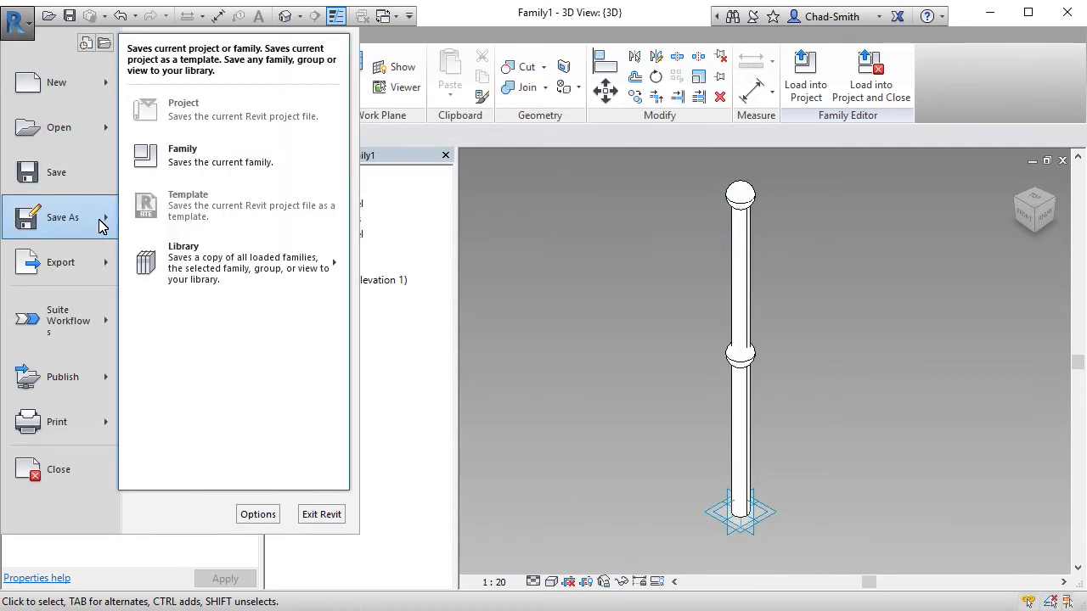
click(239, 150)
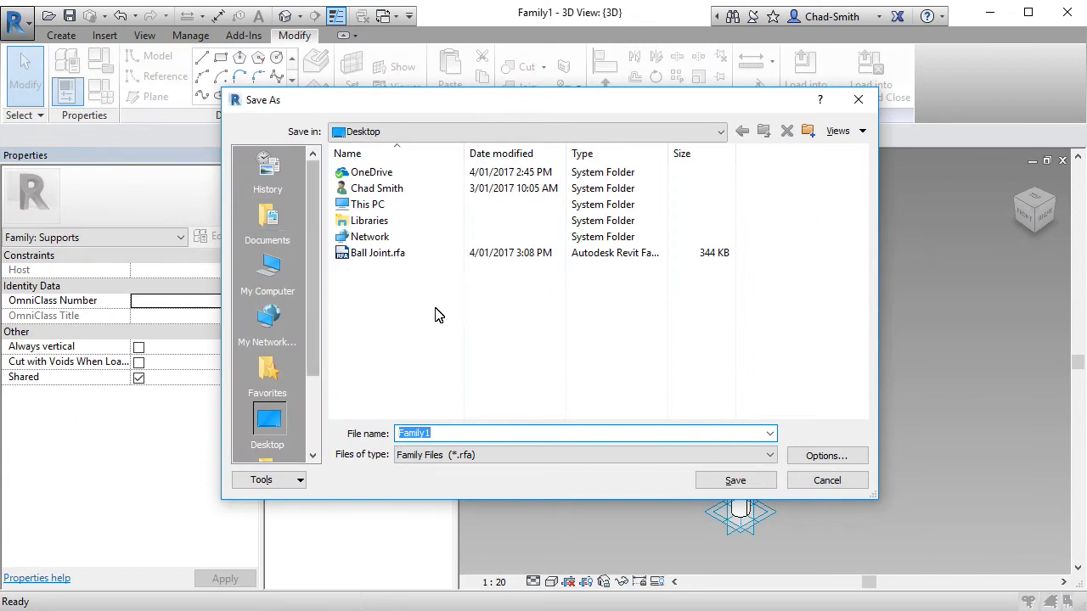
text(Post)
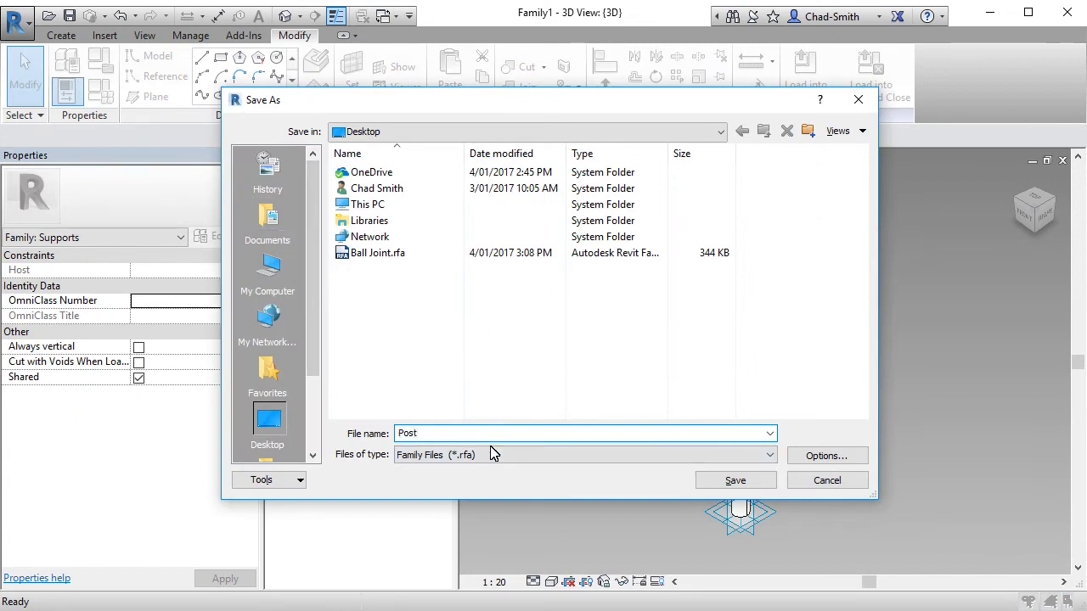
key(Return)
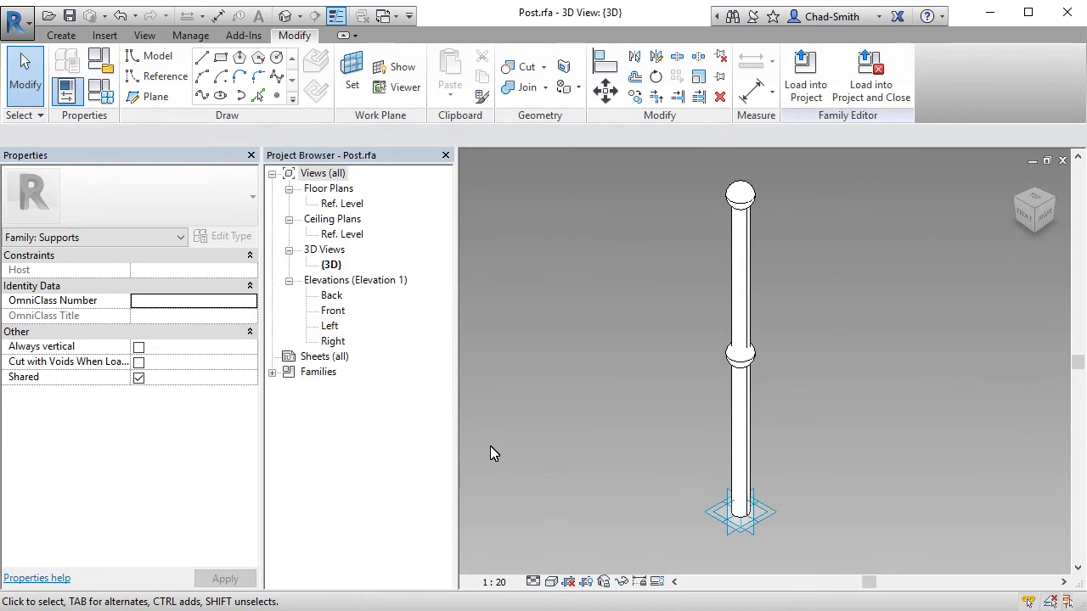
middle_drag(730, 437, 679, 429)
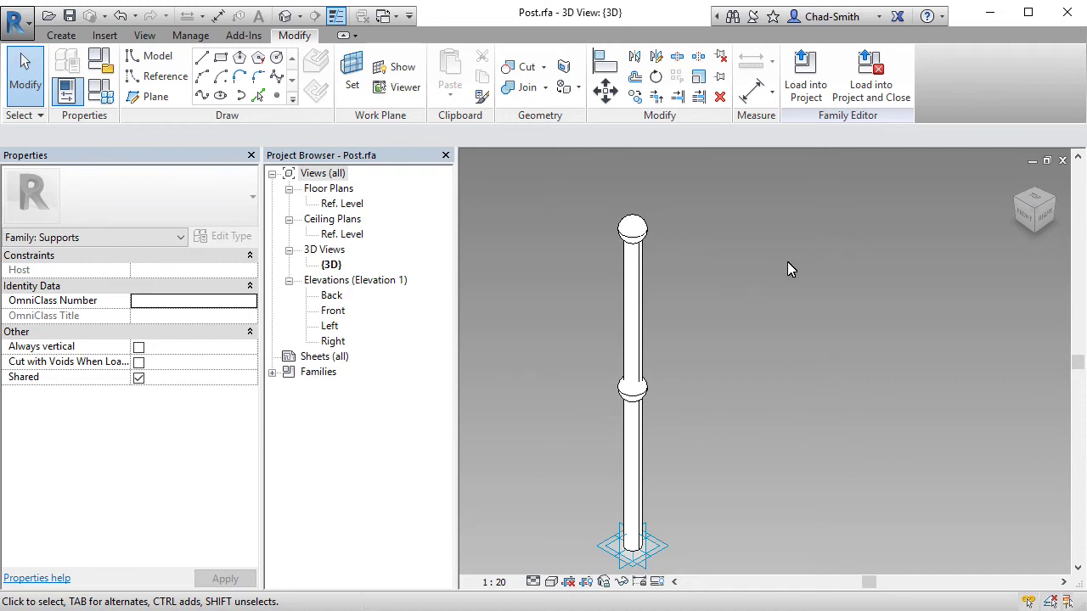
middle_drag(730, 405, 717, 383)
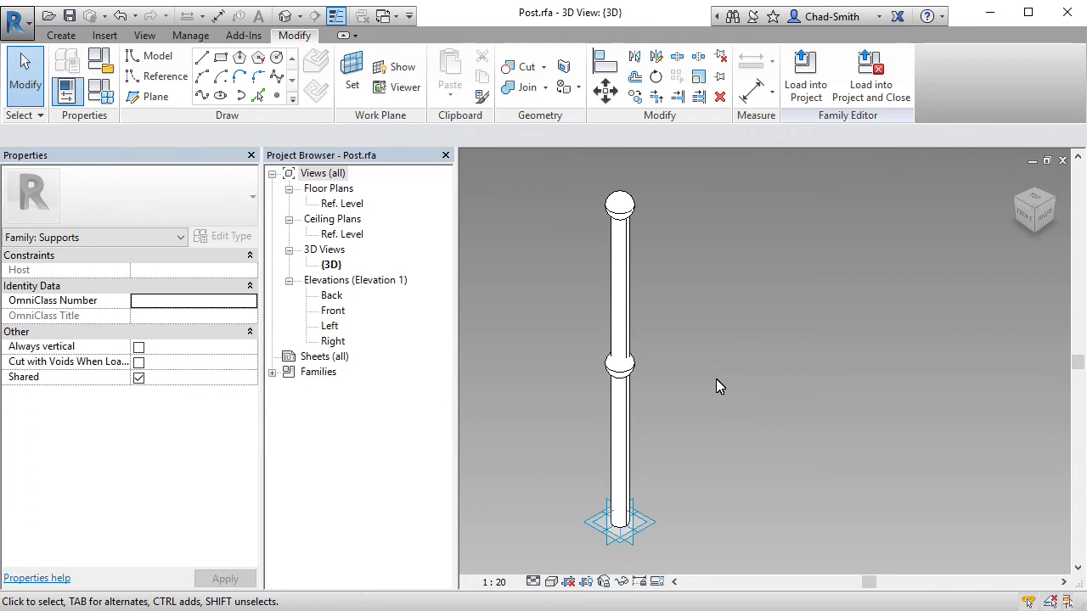
middle_drag(716, 379, 666, 385)
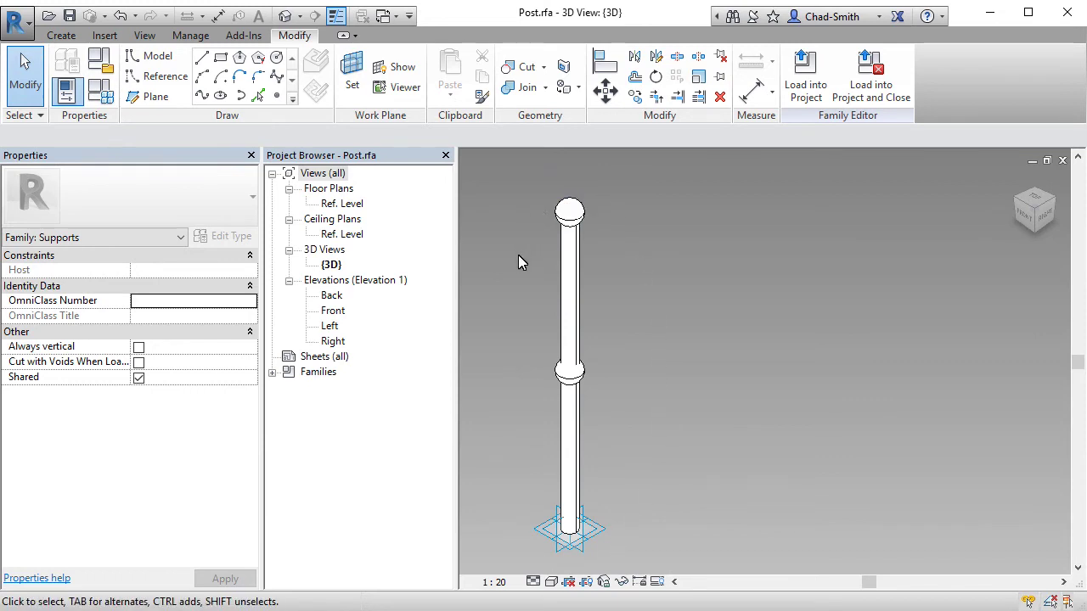
- Place a reference point right of the post and make it adaptive point 2
click(277, 99)
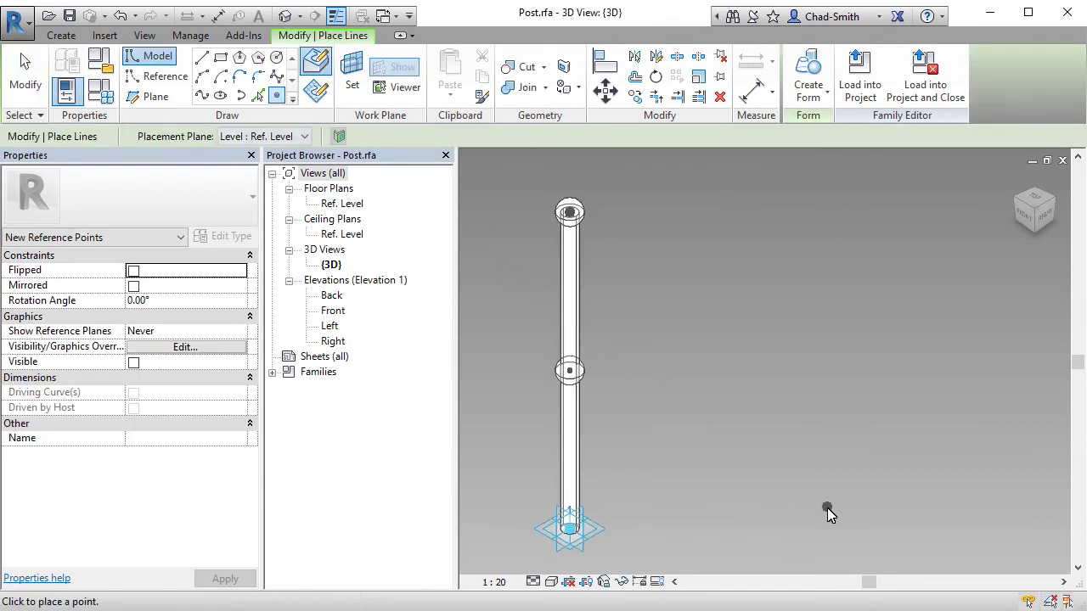
click(802, 497)
key(Escape)
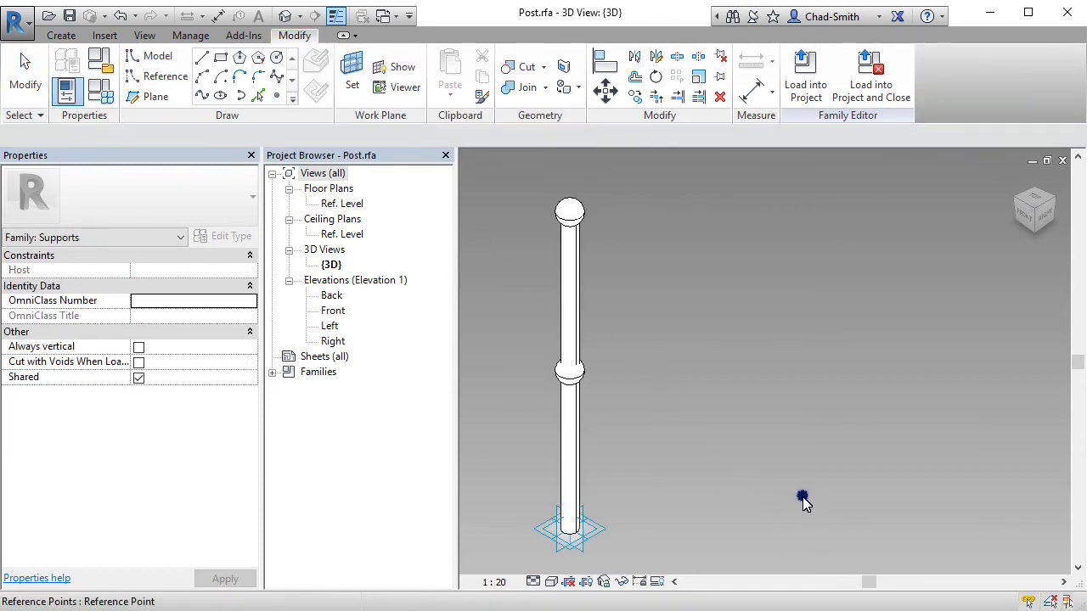
click(802, 496)
click(786, 74)
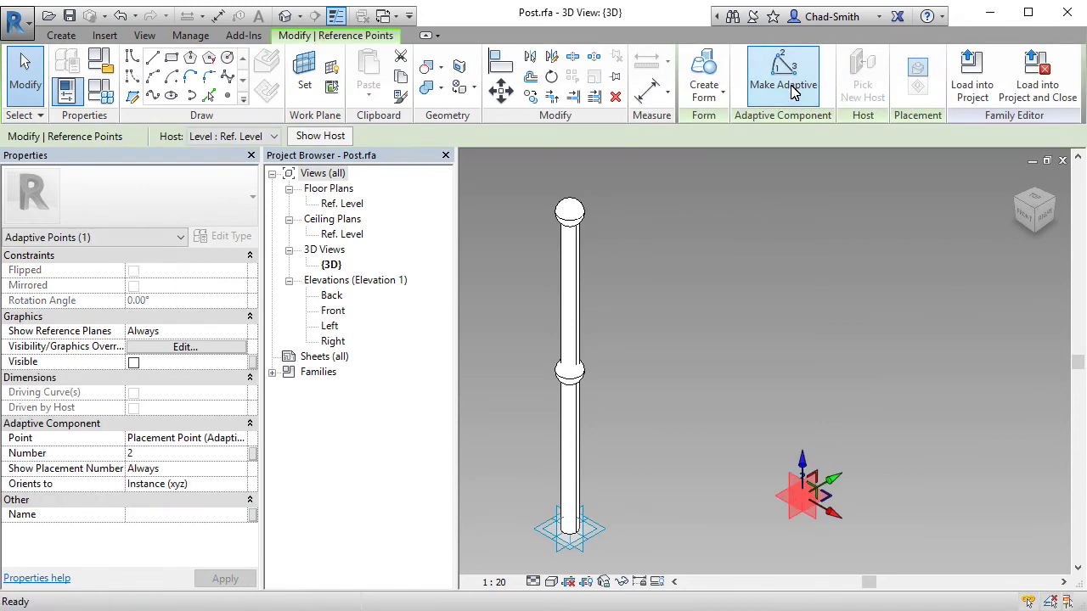
click(745, 488)
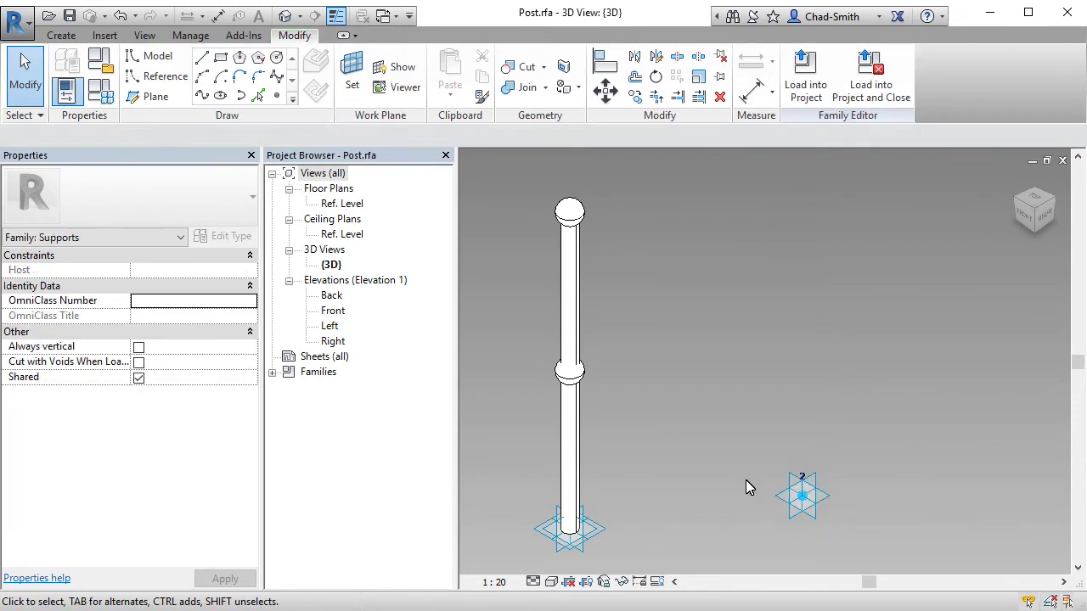
- Switch the model display to Wireframe and check adaptive point 1 at the post's base
click(551, 582)
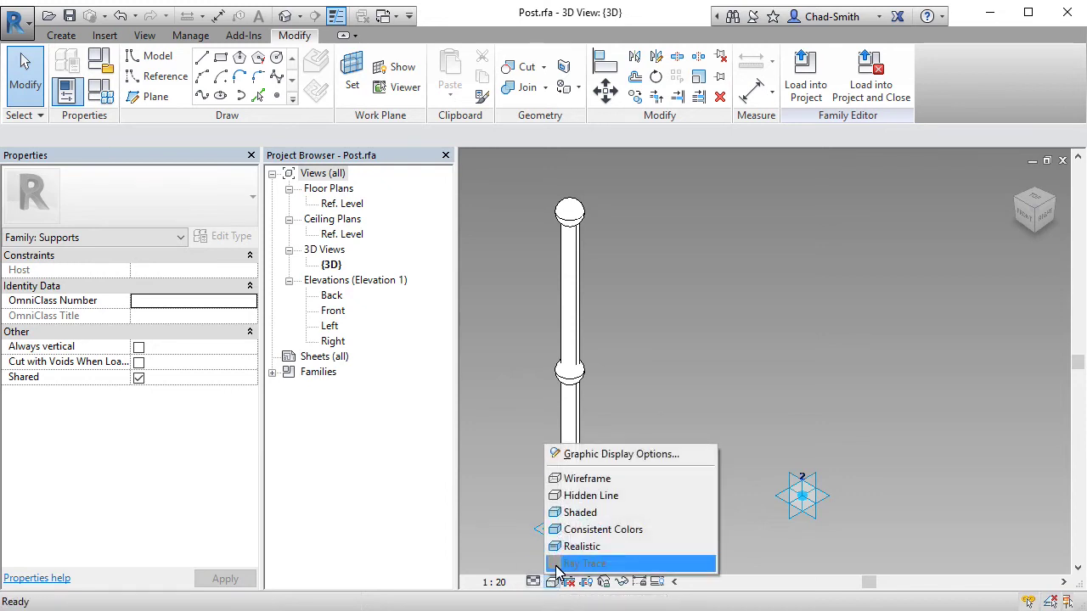
click(577, 481)
click(597, 531)
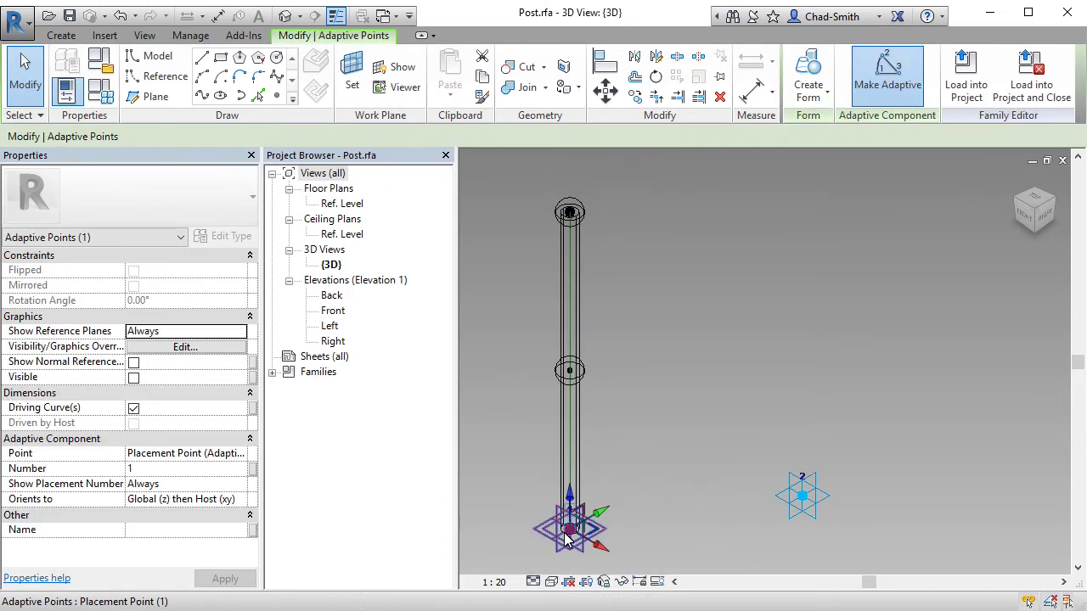
click(673, 473)
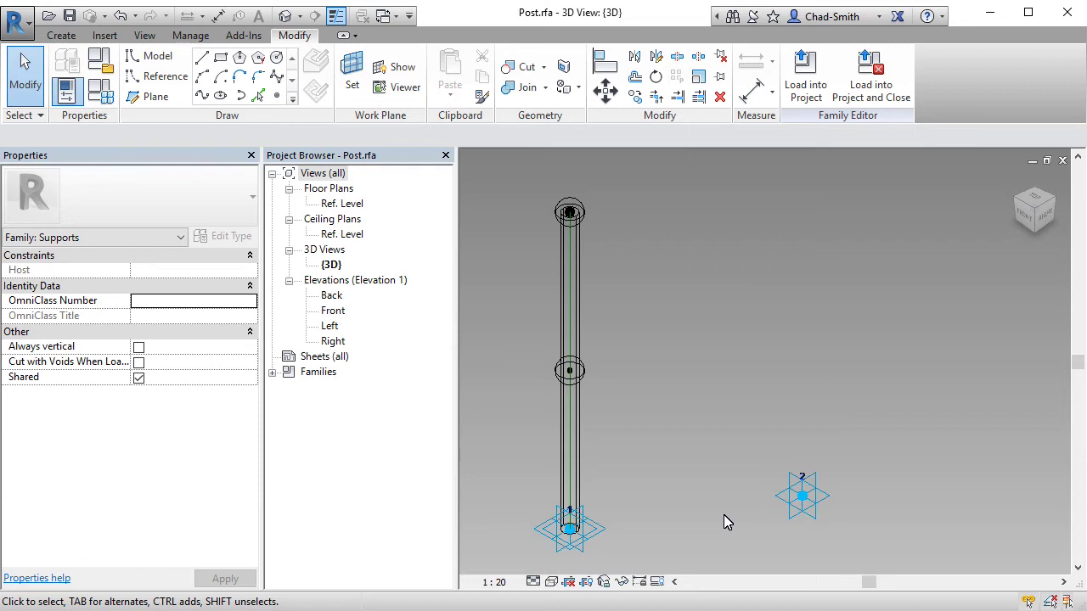
- Set adaptive point 2's orientation to Global (z) then Host (xy)
click(801, 496)
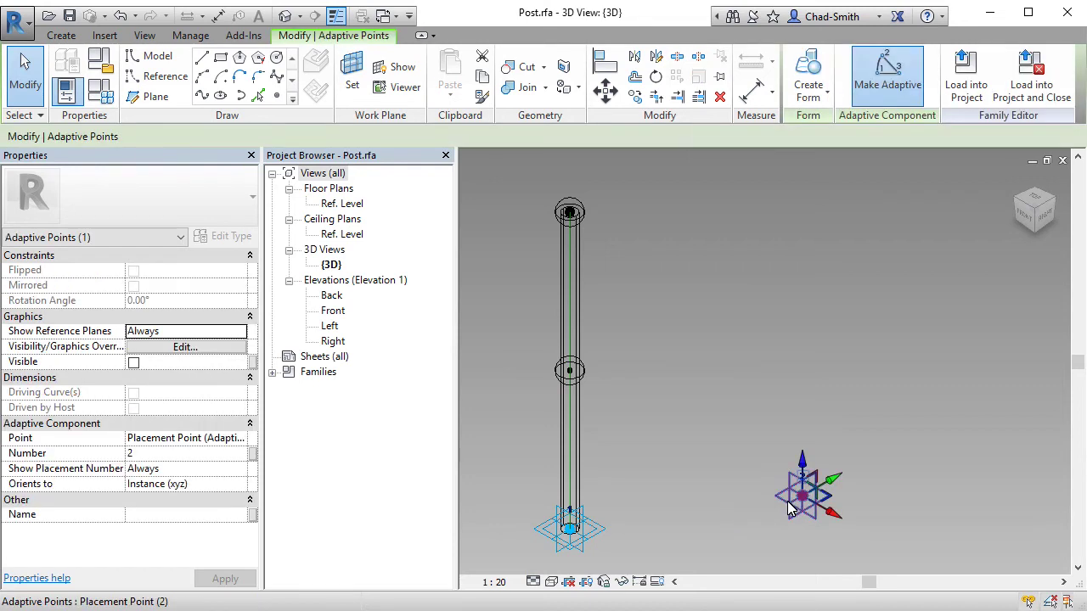
click(240, 486)
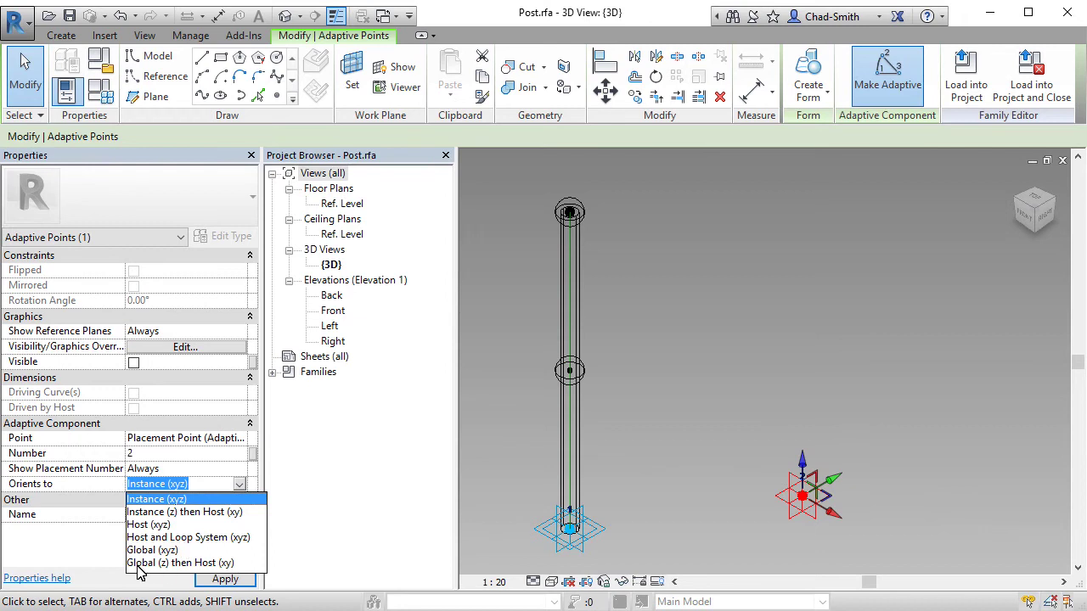
click(195, 564)
click(695, 511)
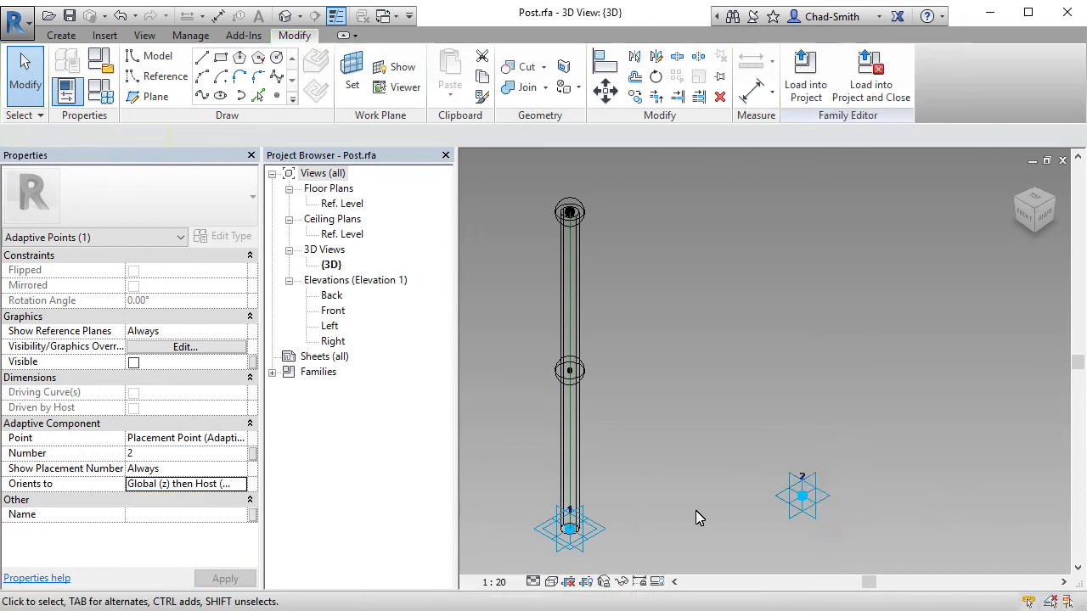
- Host a reference point on point 2 and tie its Offset to Top Railing Height (1000.0)
click(277, 95)
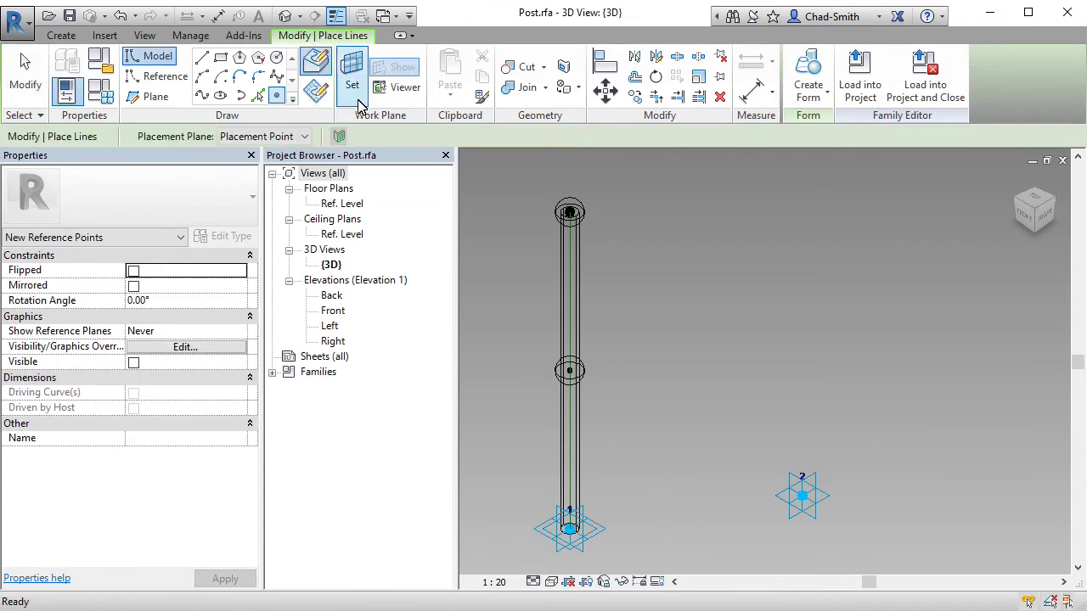
click(352, 78)
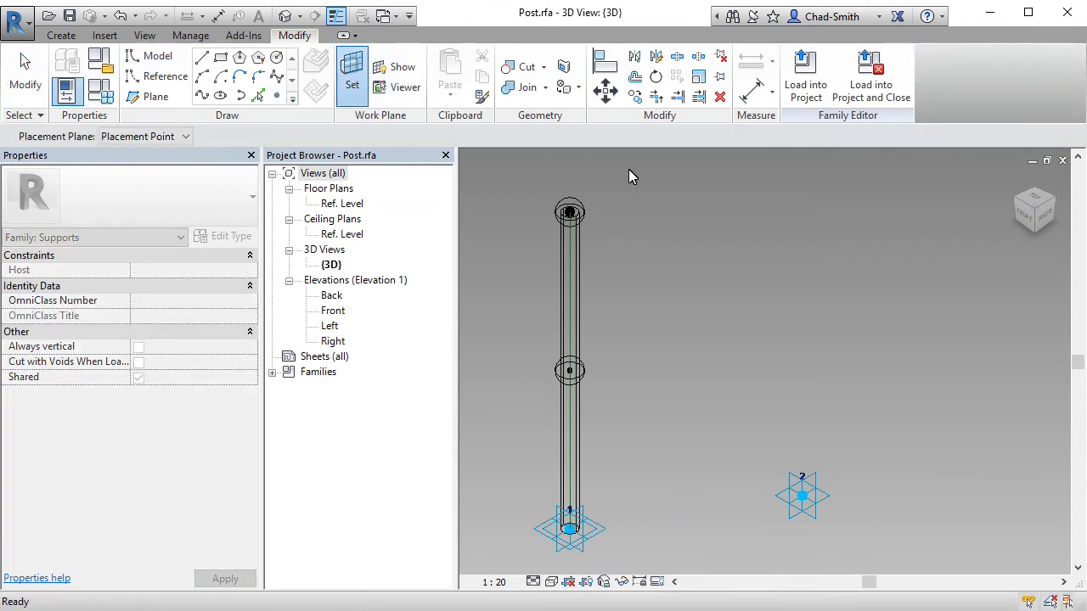
click(827, 501)
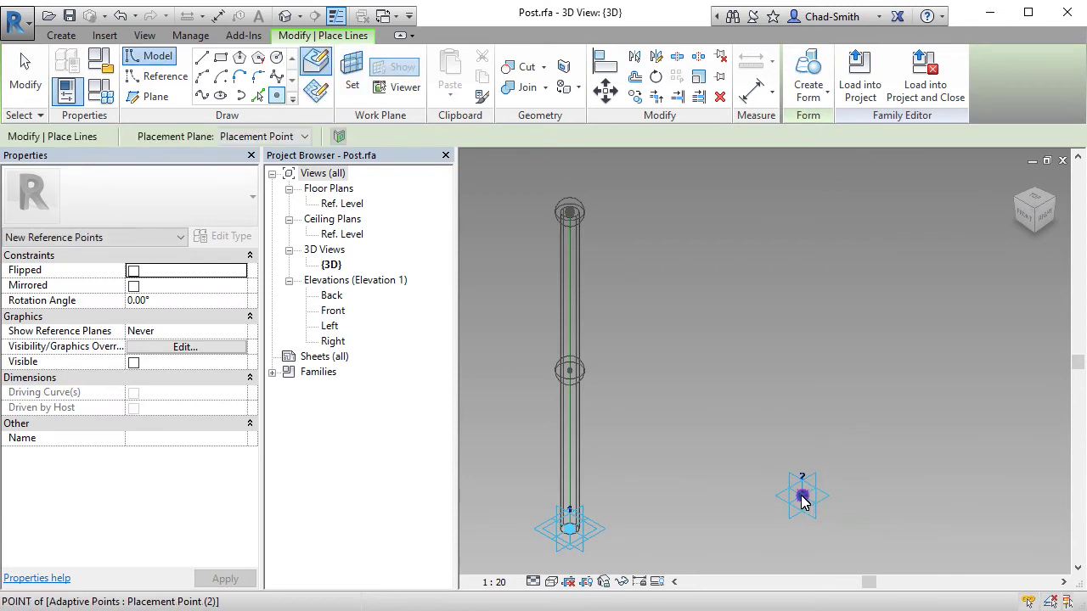
key(Escape)
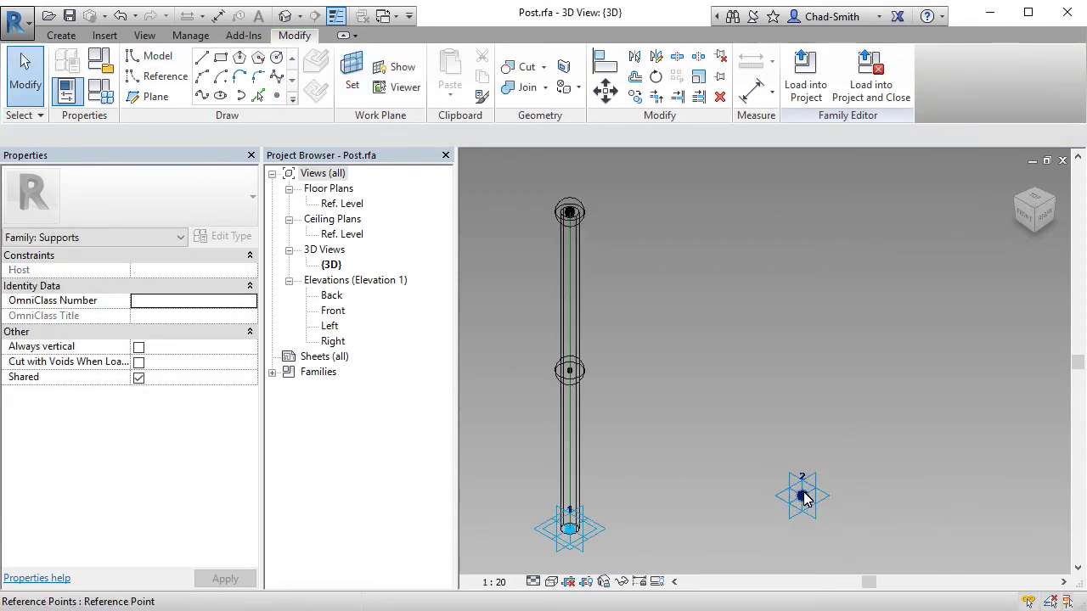
click(802, 501)
drag(803, 501, 802, 373)
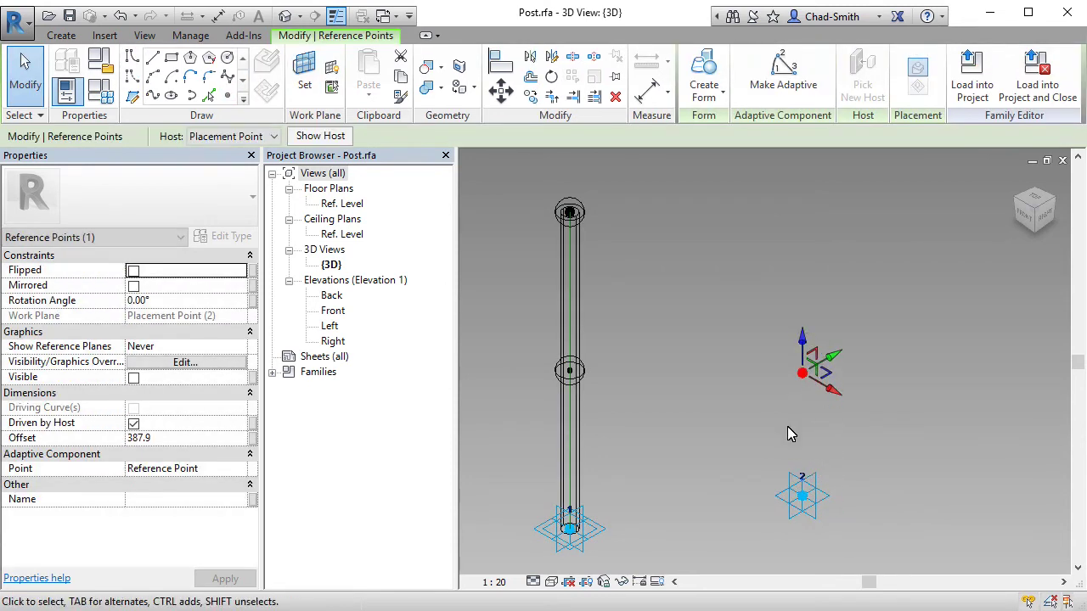
click(252, 440)
click(431, 286)
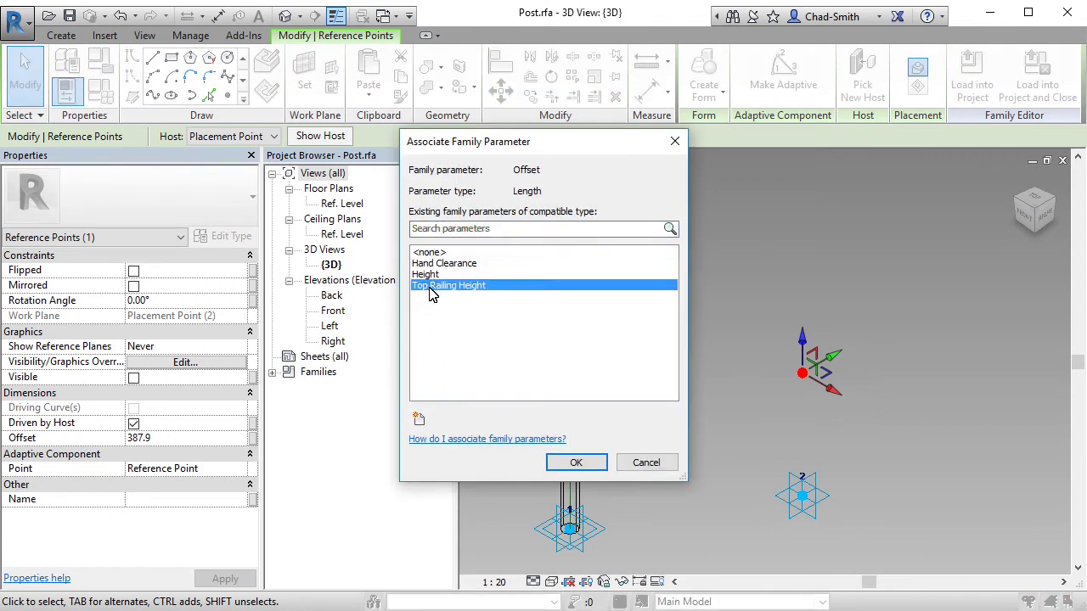
click(576, 461)
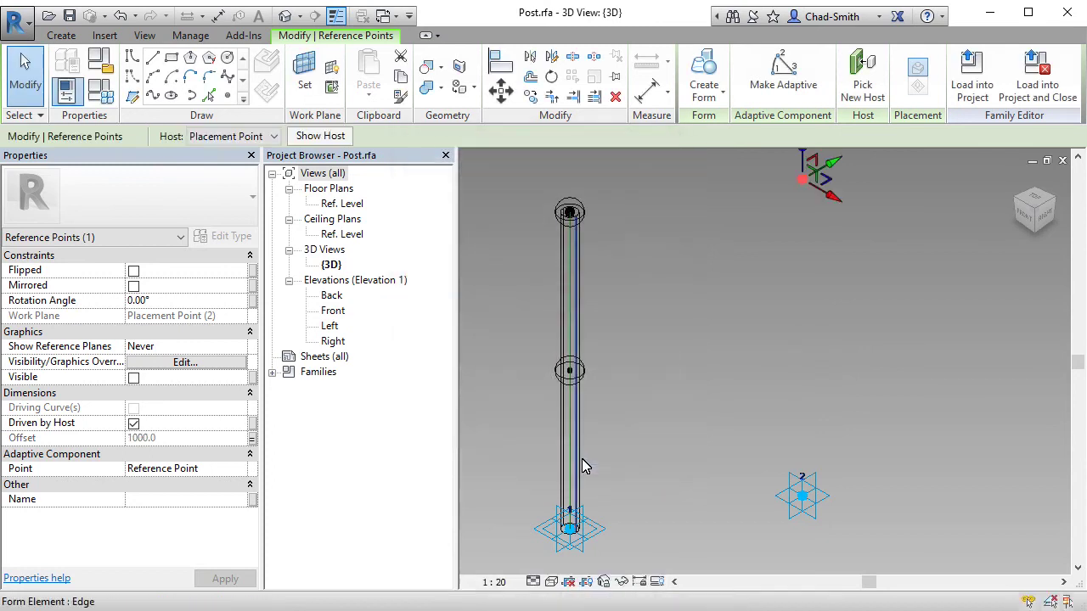
click(759, 395)
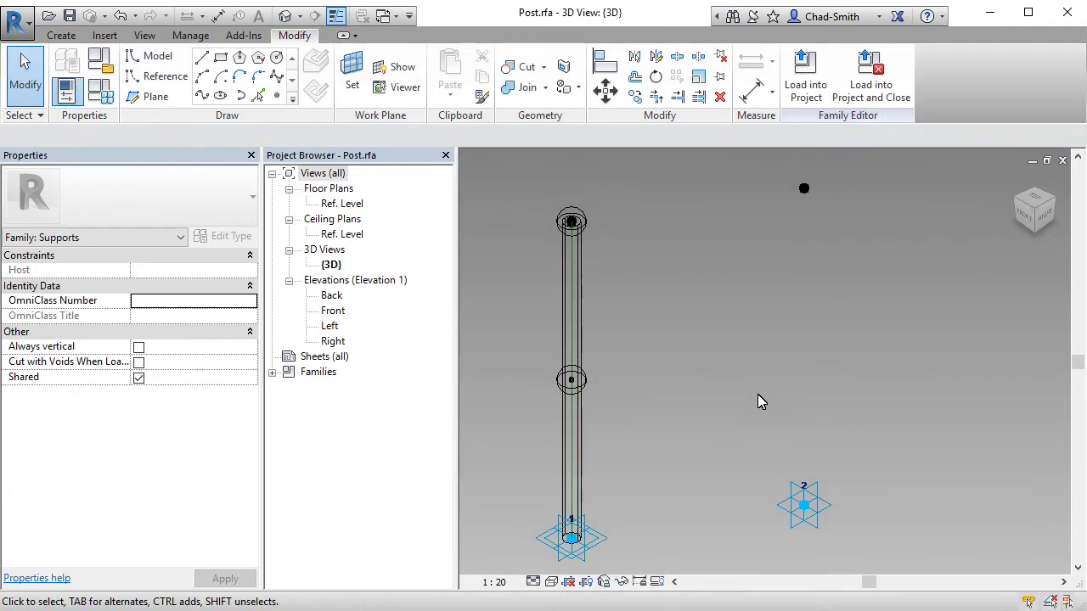
- Draw a 3D-snapped vertical reference line from the raised point down to adaptive point 2
click(157, 77)
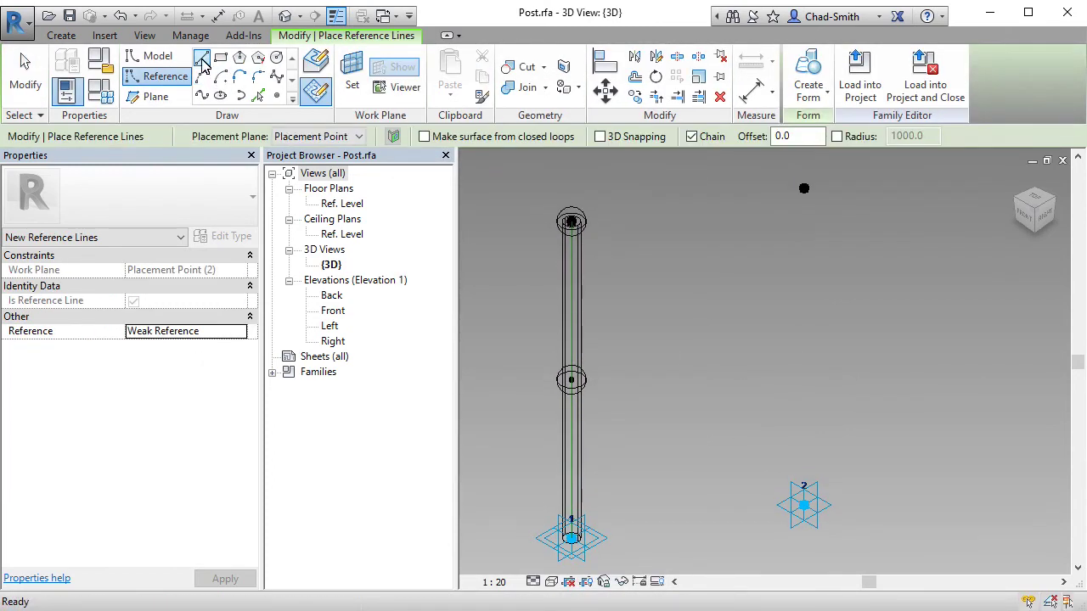
click(599, 137)
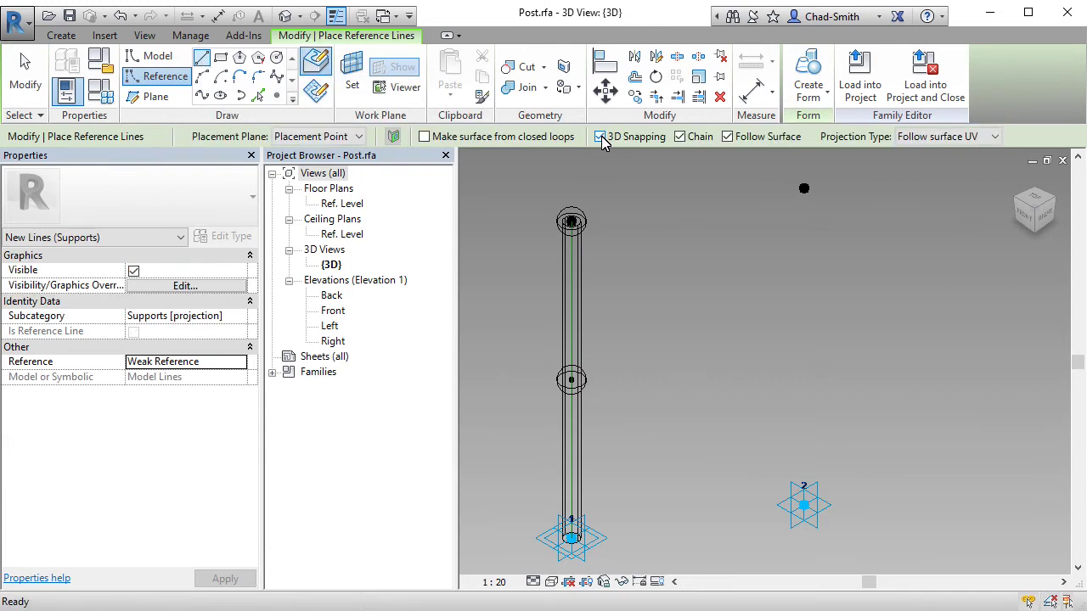
click(804, 189)
click(806, 501)
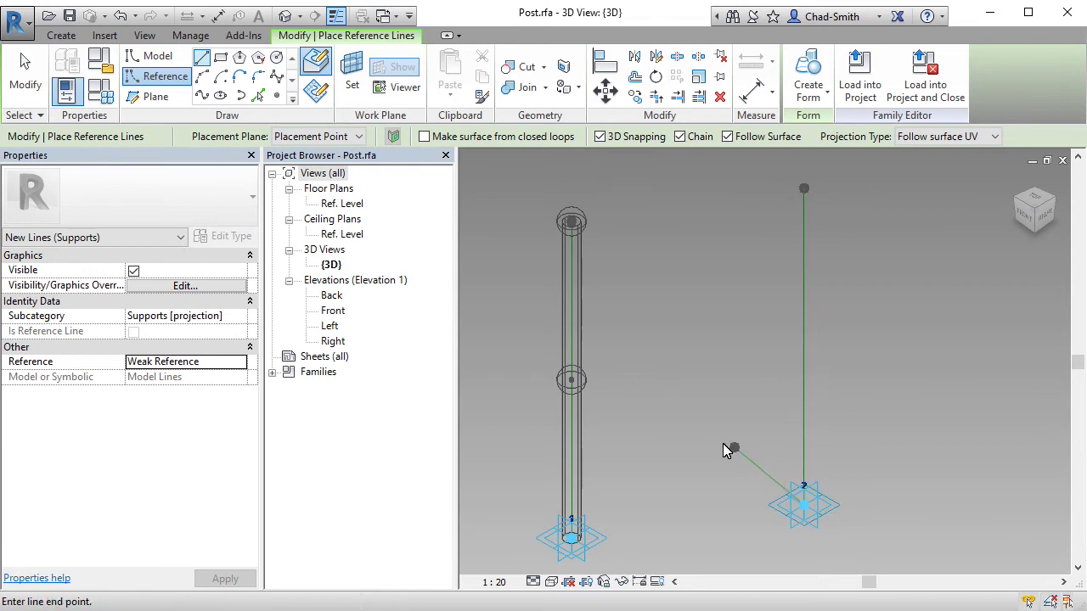
key(Escape)
key(Escape)
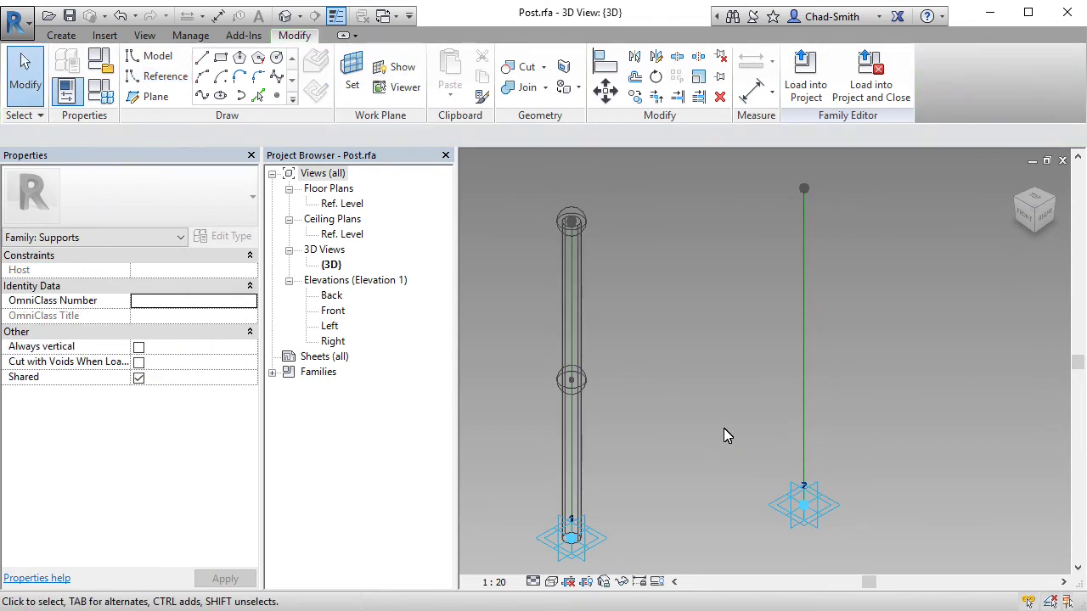
- Place a reference point at the vertical reference line's midpoint
click(276, 100)
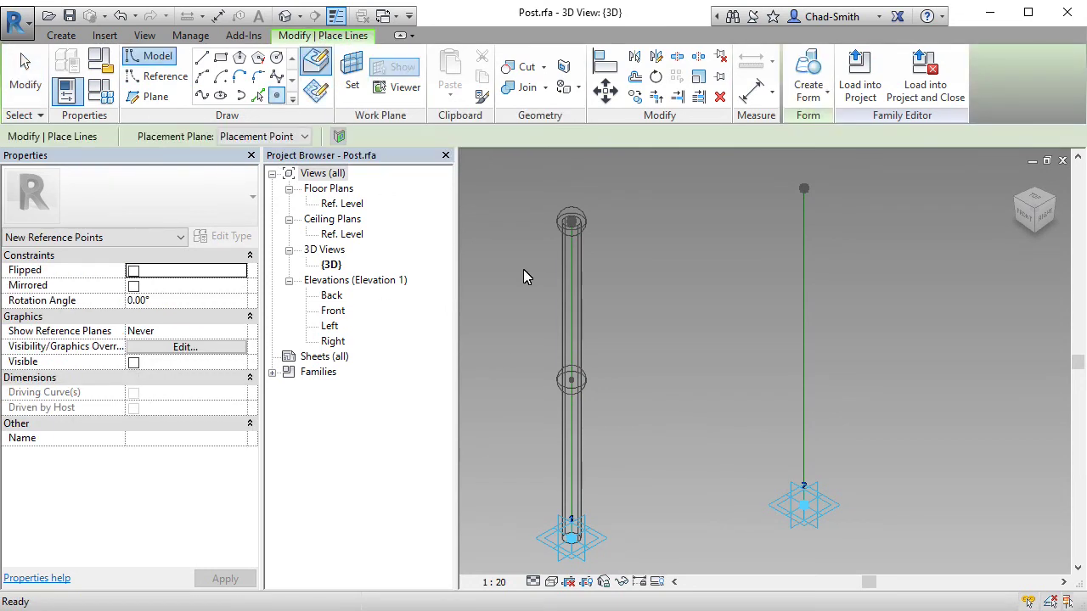
click(804, 349)
middle_drag(720, 411, 780, 412)
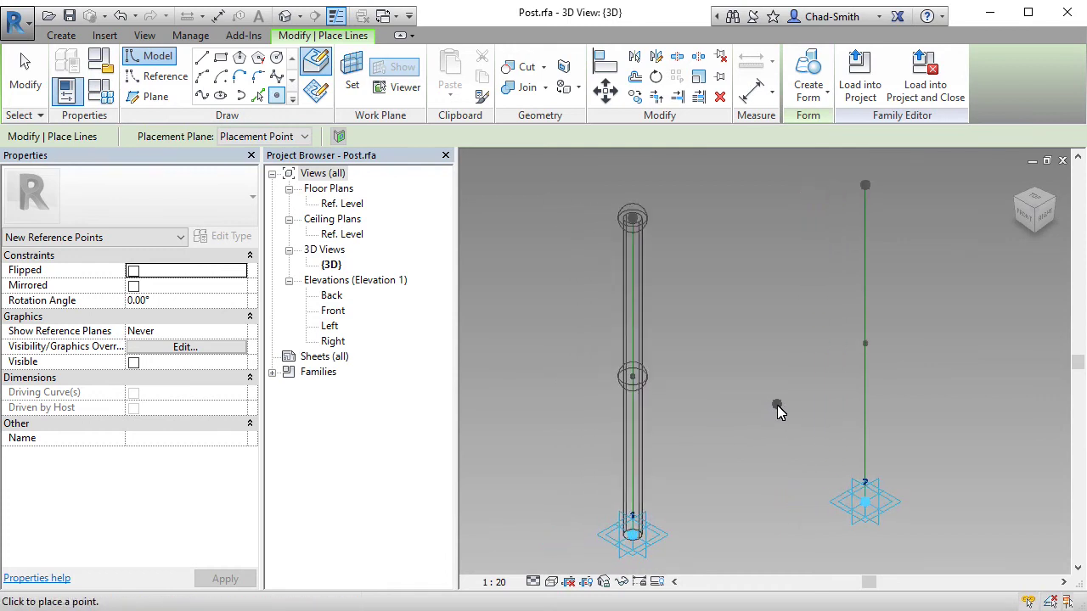
key(Escape)
key(Escape)
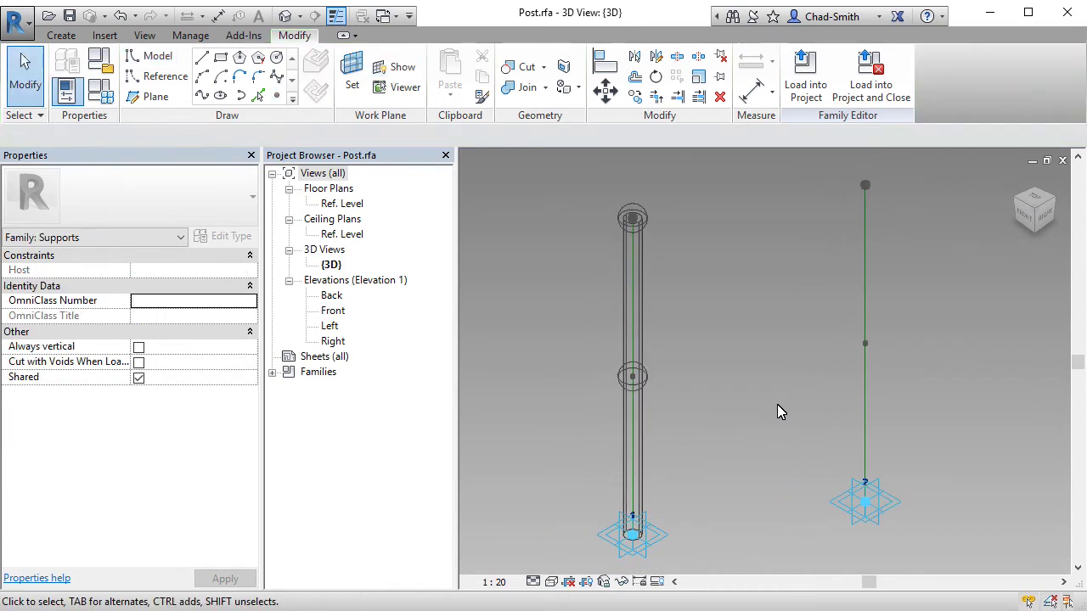
- Draw reference lines from the post's top and middle points to the vertical line's top and midpoint
click(174, 80)
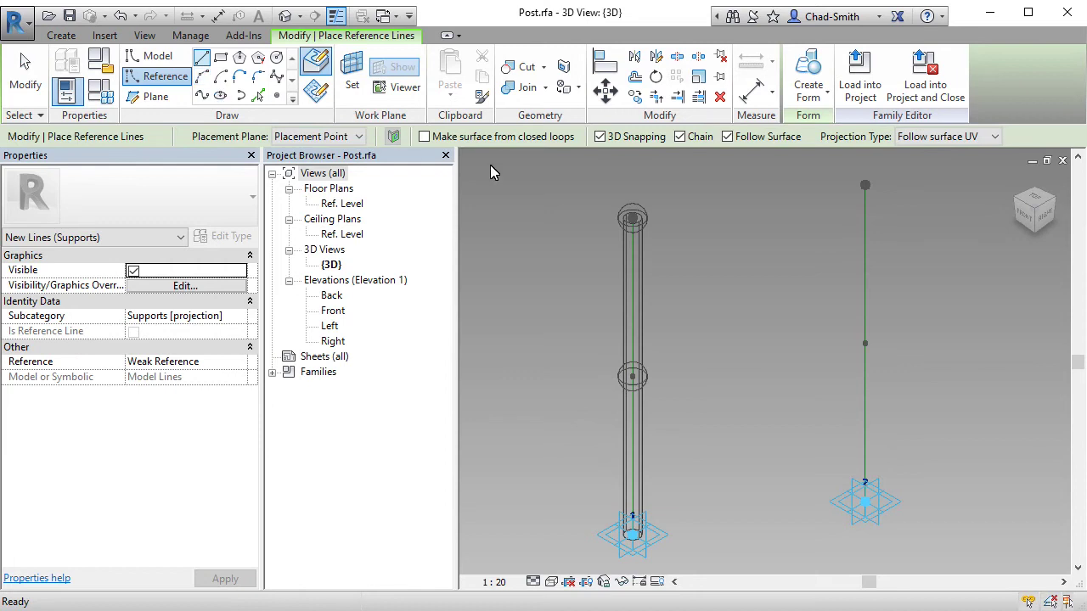
click(632, 219)
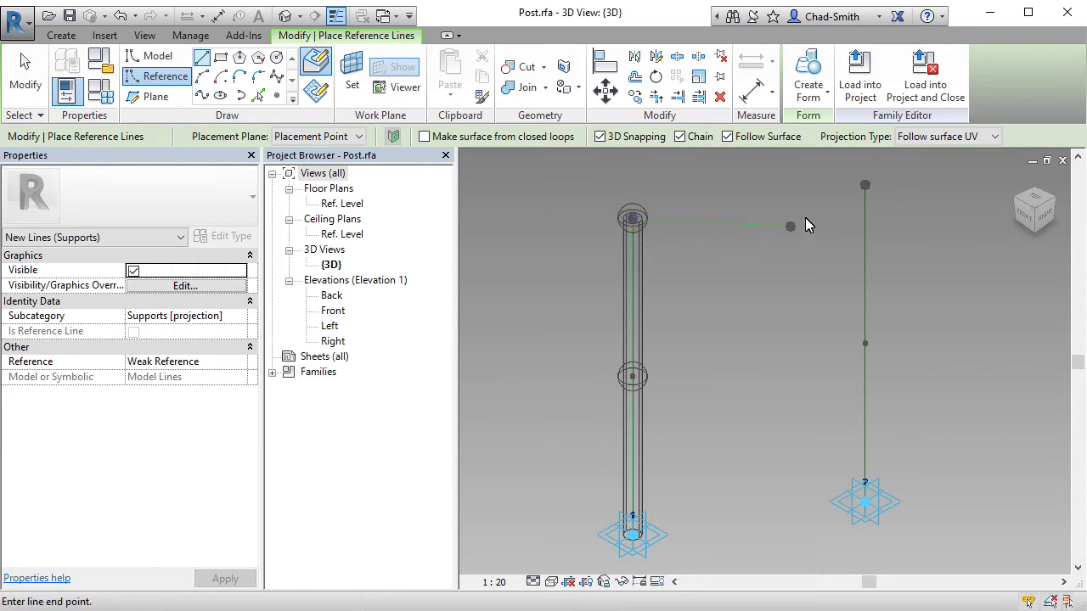
click(865, 187)
key(Escape)
click(632, 377)
click(864, 344)
key(Escape)
key(Escape)
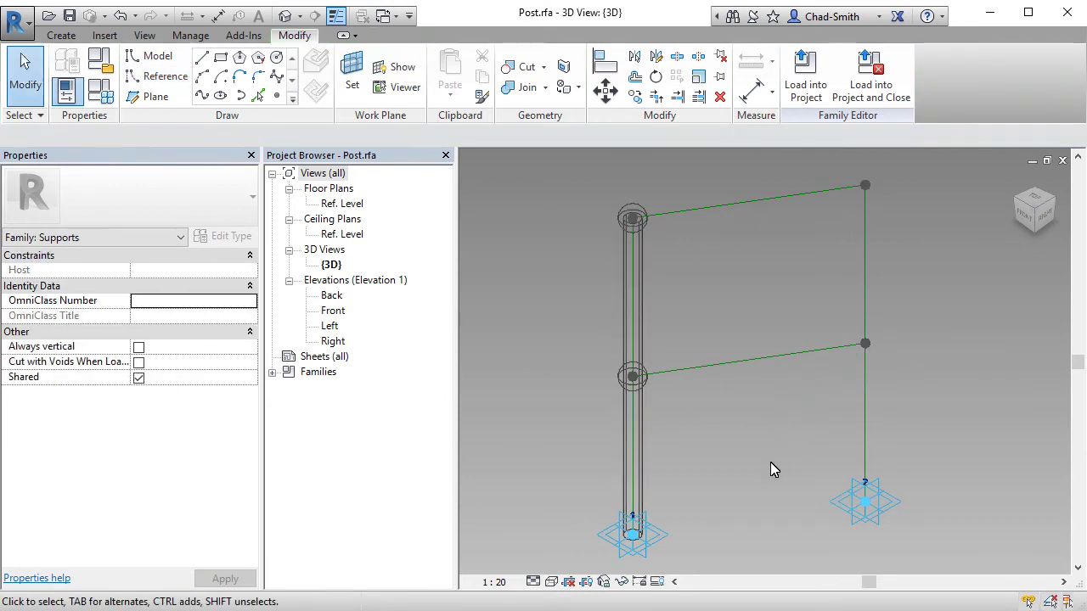
- Drag adaptive point 2 to check the rail lines follow it, then orbit to inspect
click(851, 516)
drag(851, 516, 902, 520)
click(787, 525)
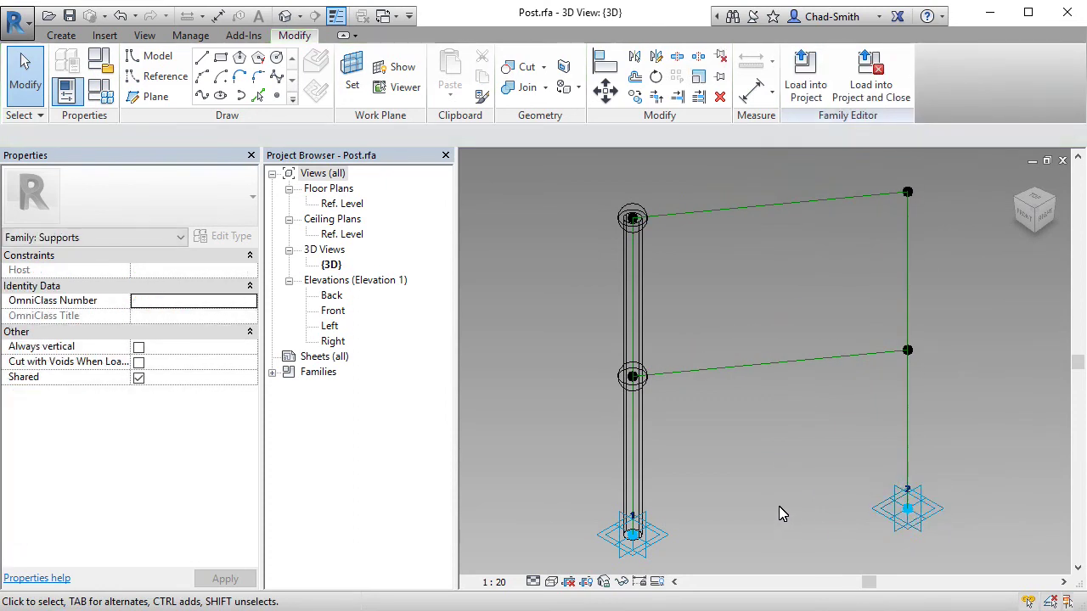
shift+middle_drag(769, 501, 813, 450)
click(751, 370)
shift+middle_drag(760, 399, 770, 423)
- Place reference points at the midpoints of the top and lower rail lines
click(769, 423)
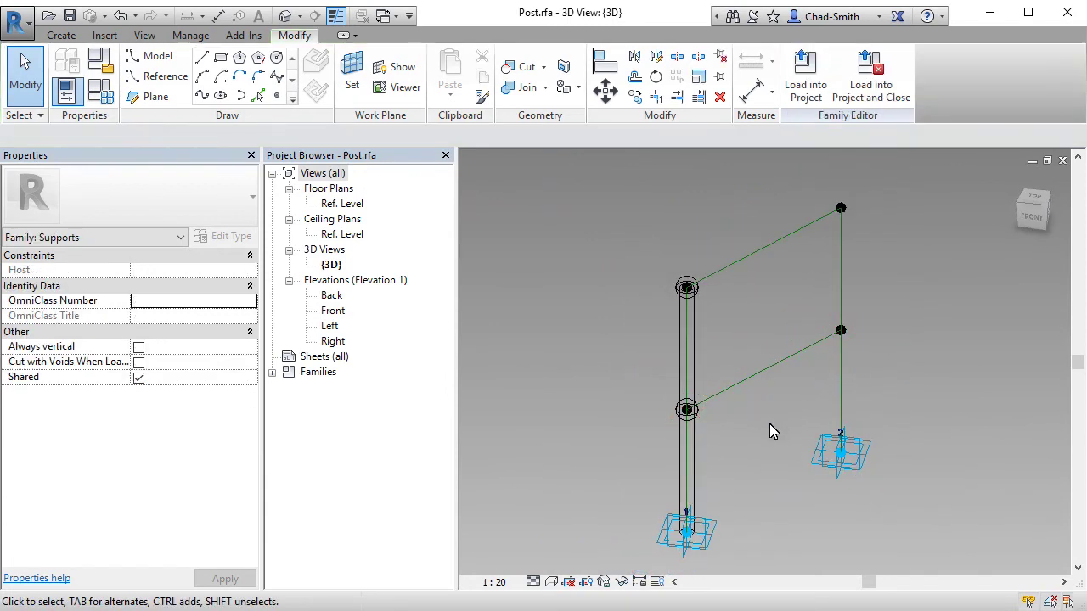
click(278, 99)
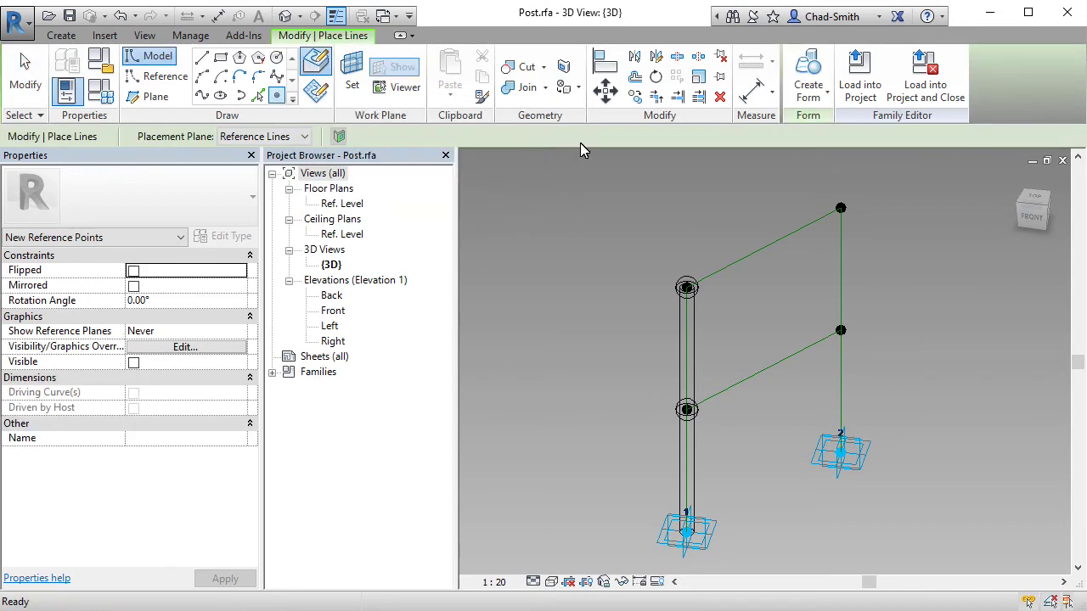
click(763, 247)
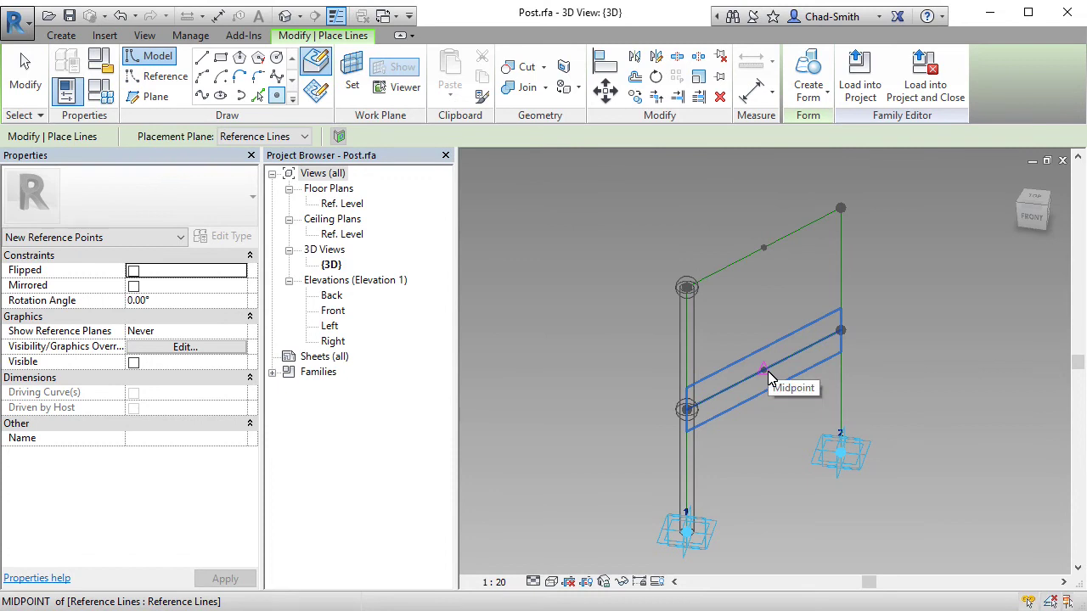
click(765, 371)
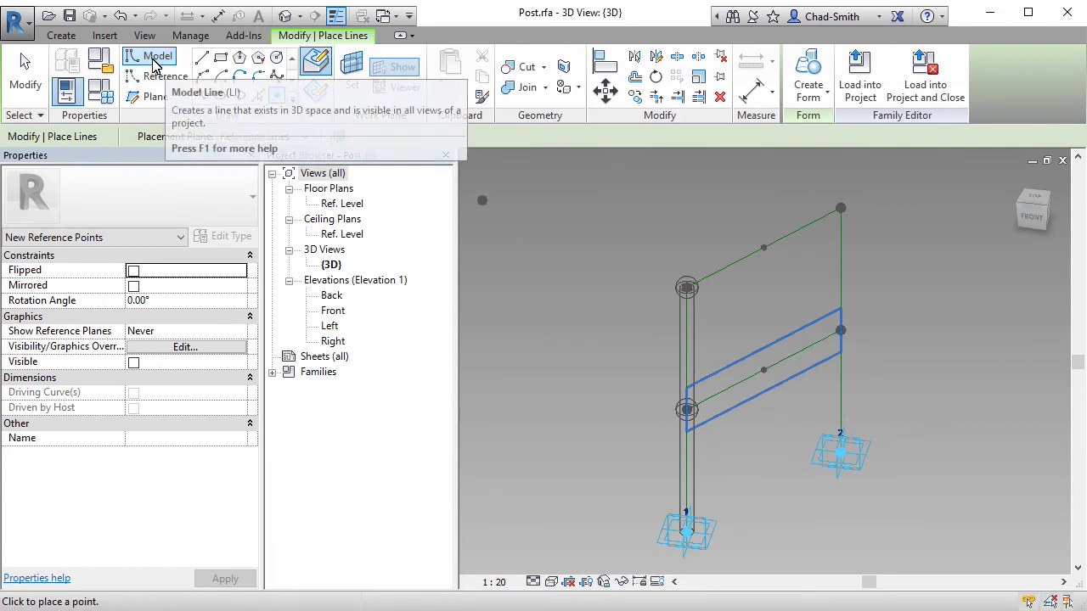
- Draw a radius 16 circle on the top rail line's midpoint work plane
click(275, 60)
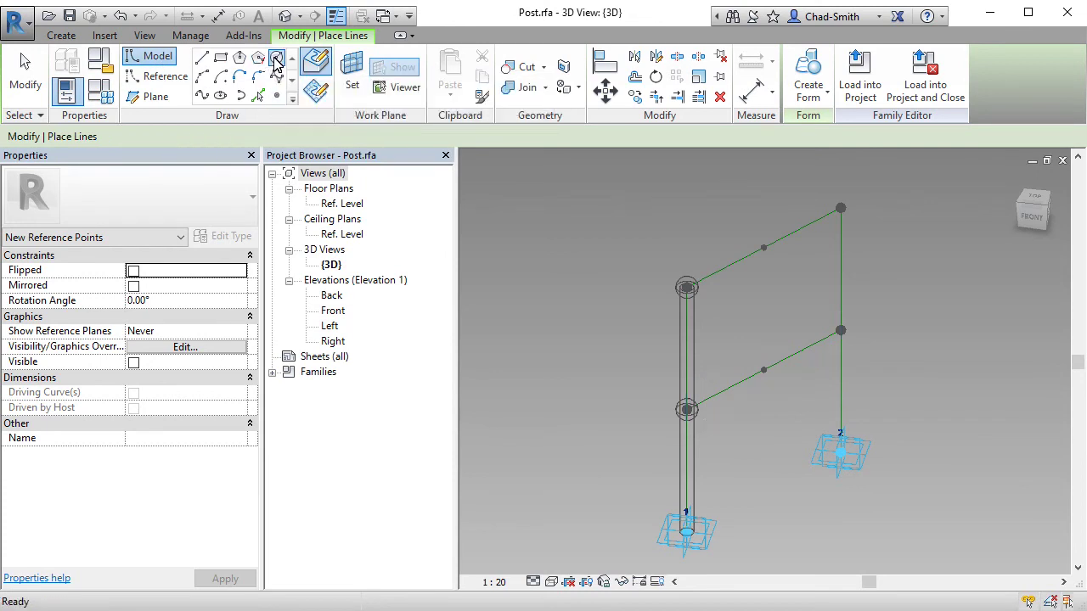
click(351, 88)
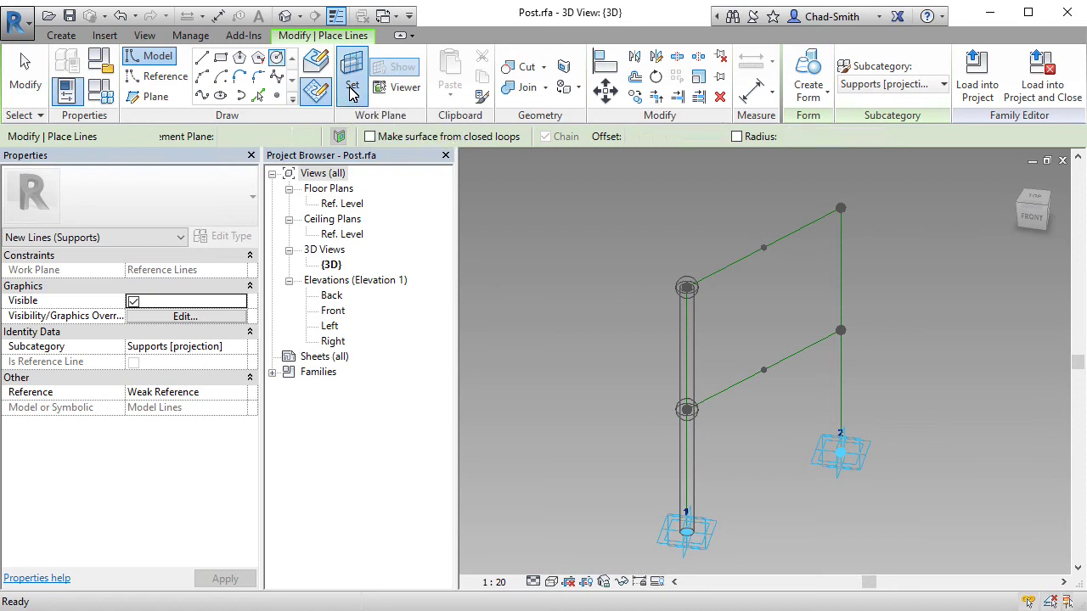
click(765, 250)
scroll(762, 255, up, 5)
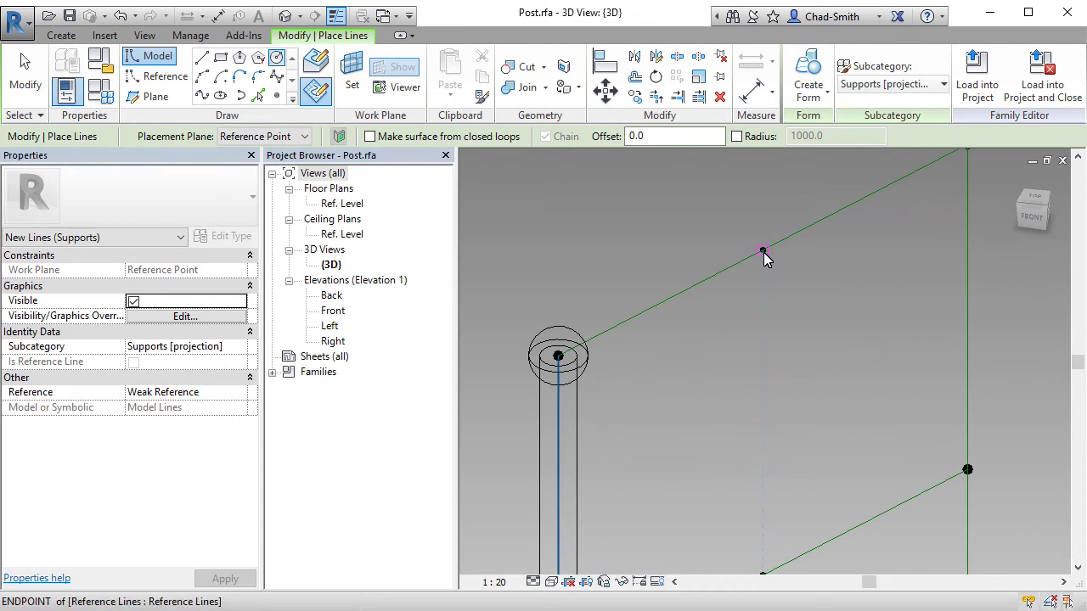
click(764, 252)
text(1)
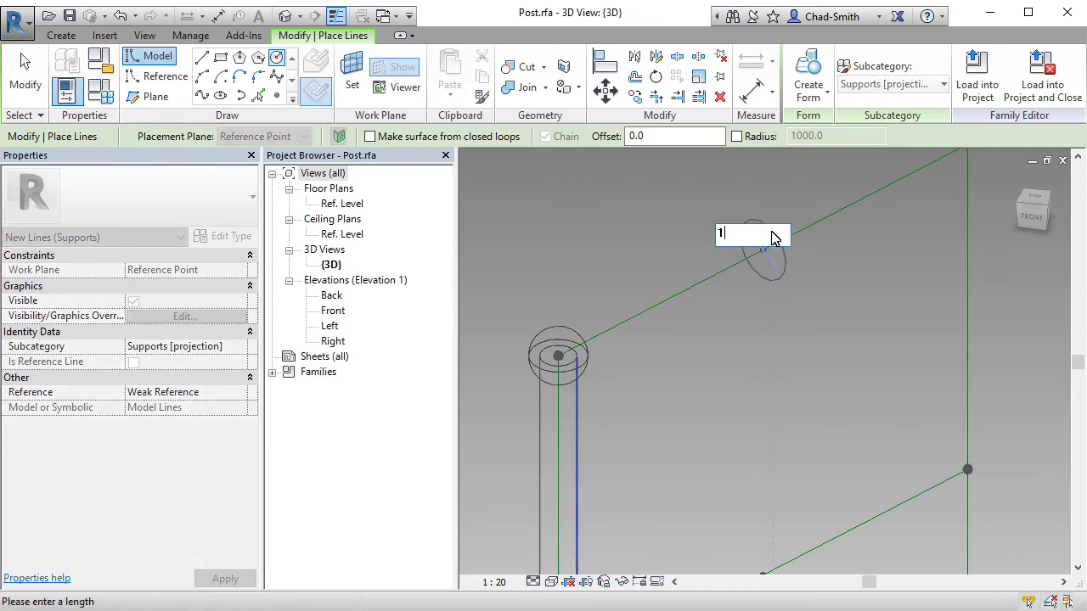
text(6)
key(Return)
- Draw a radius 12.5 circle on the lower rail line's midpoint work plane
middle_drag(808, 400, 811, 309)
click(352, 76)
click(767, 443)
click(769, 446)
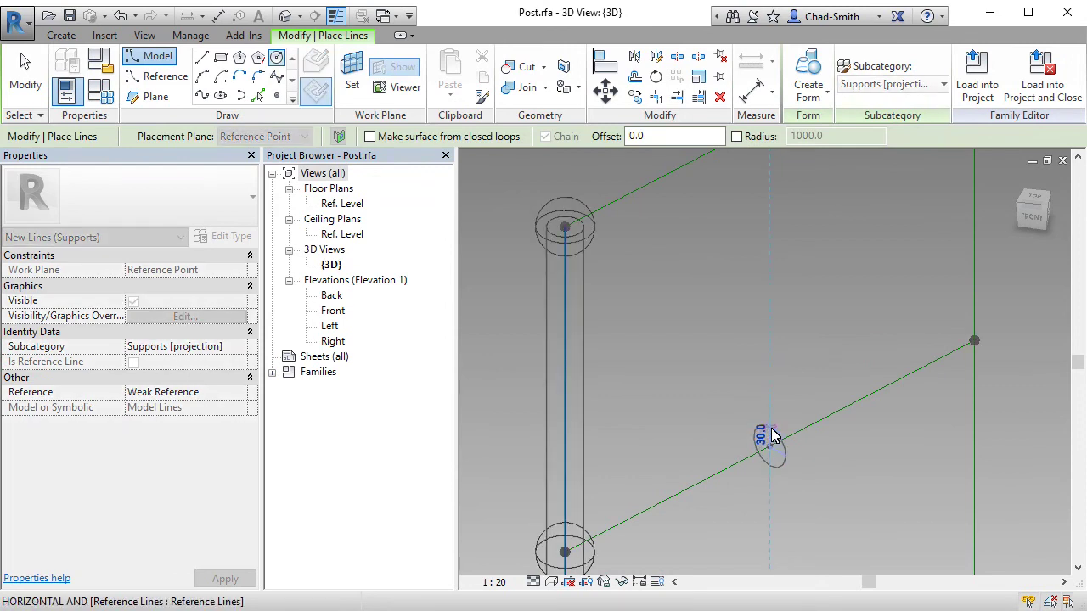
text(12)
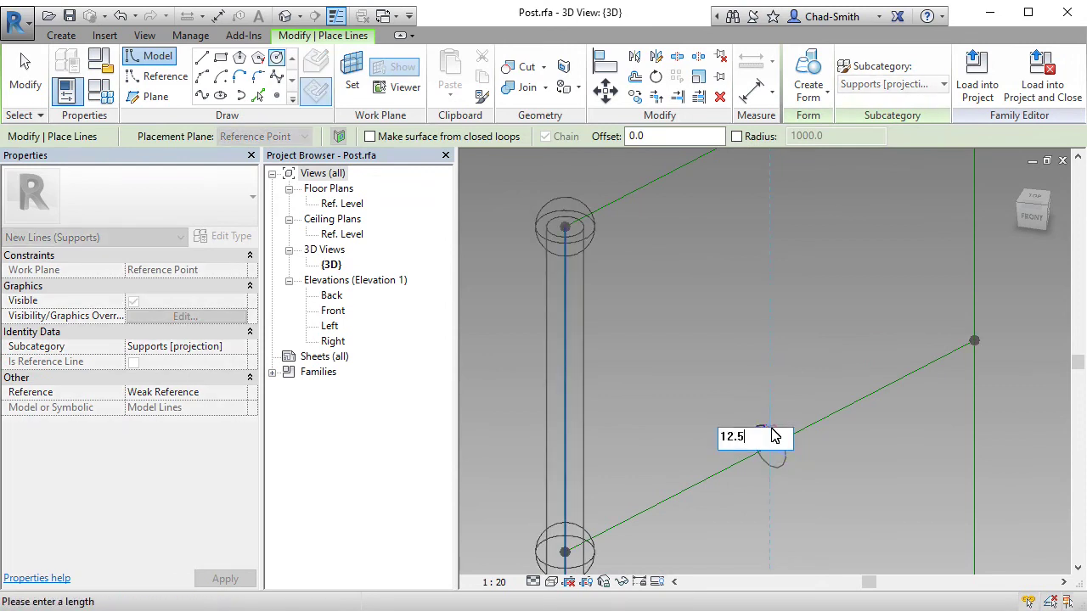
text(.5)
key(Return)
scroll(757, 451, down, 2)
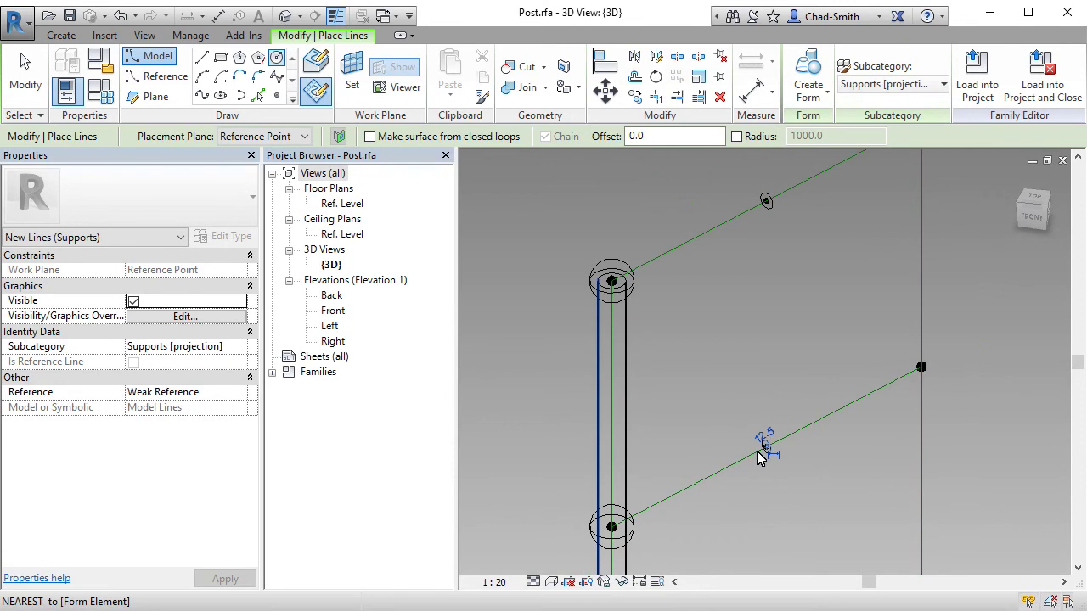
key(Escape)
key(Escape)
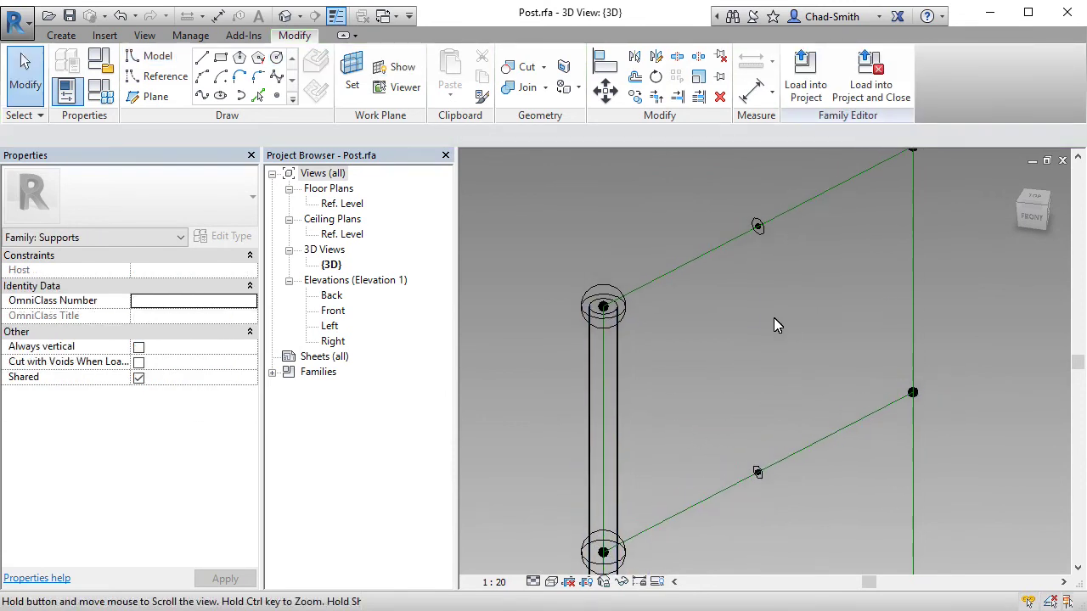
- Sweep the radius 16 circle along the top reference line into a solid rail
click(760, 236)
middle_drag(759, 238, 752, 300)
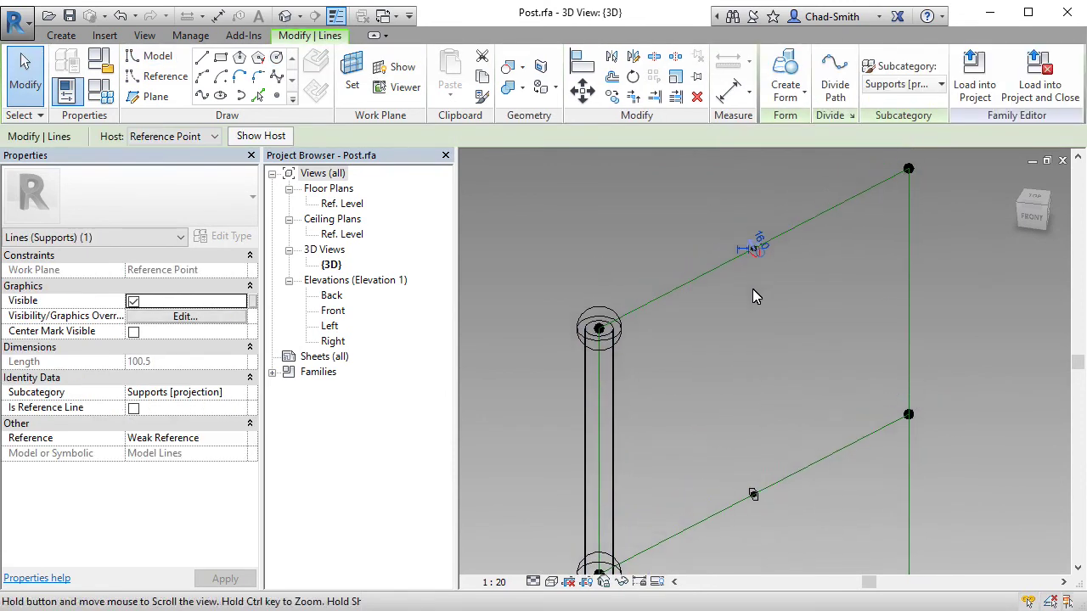
key(Tab)
click(802, 248)
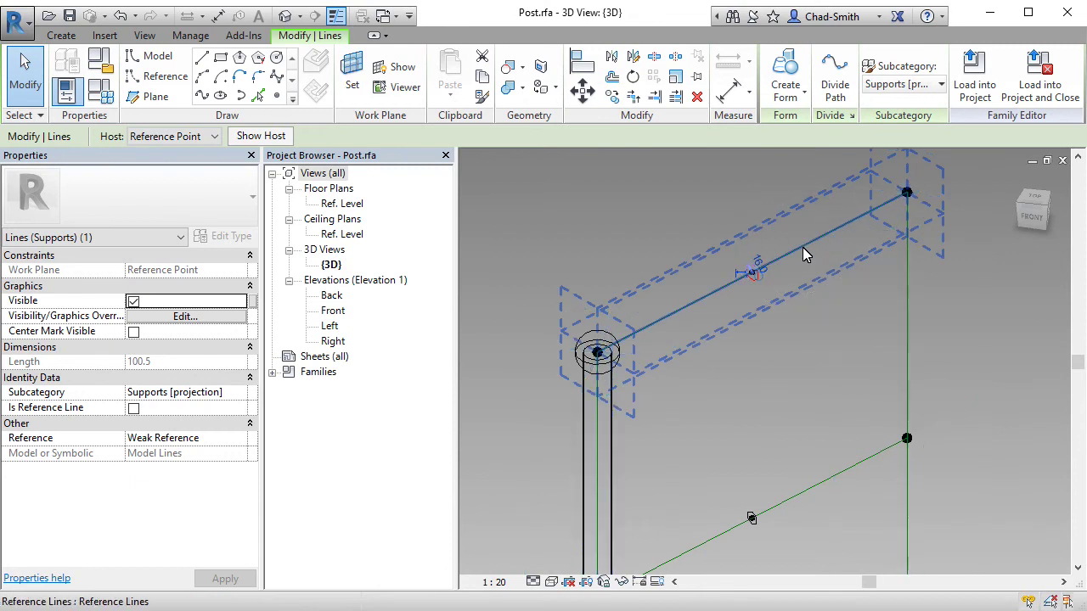
ctrl+click(802, 249)
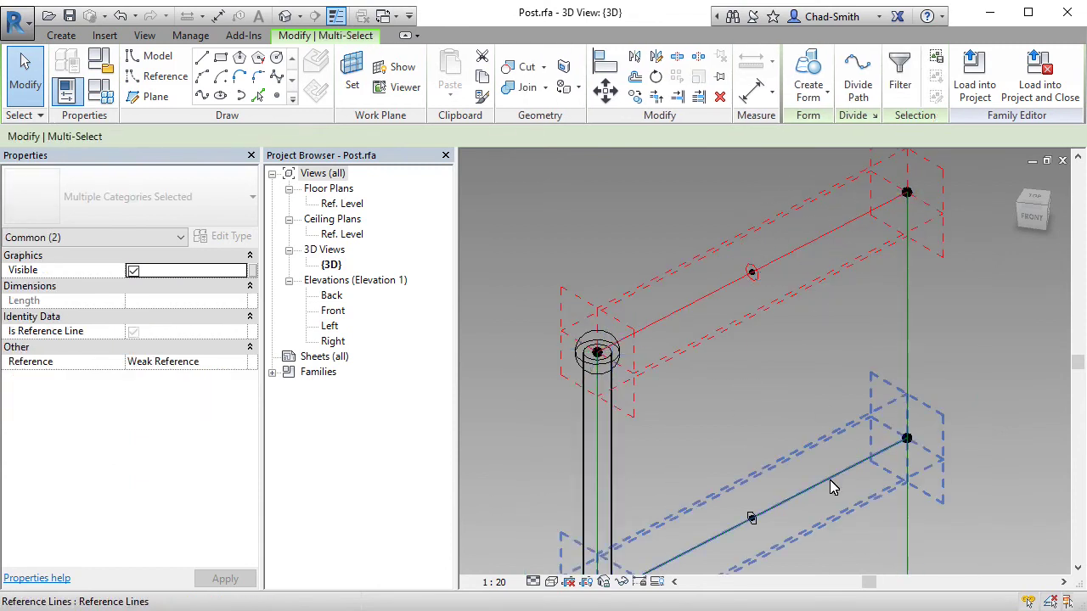
click(817, 104)
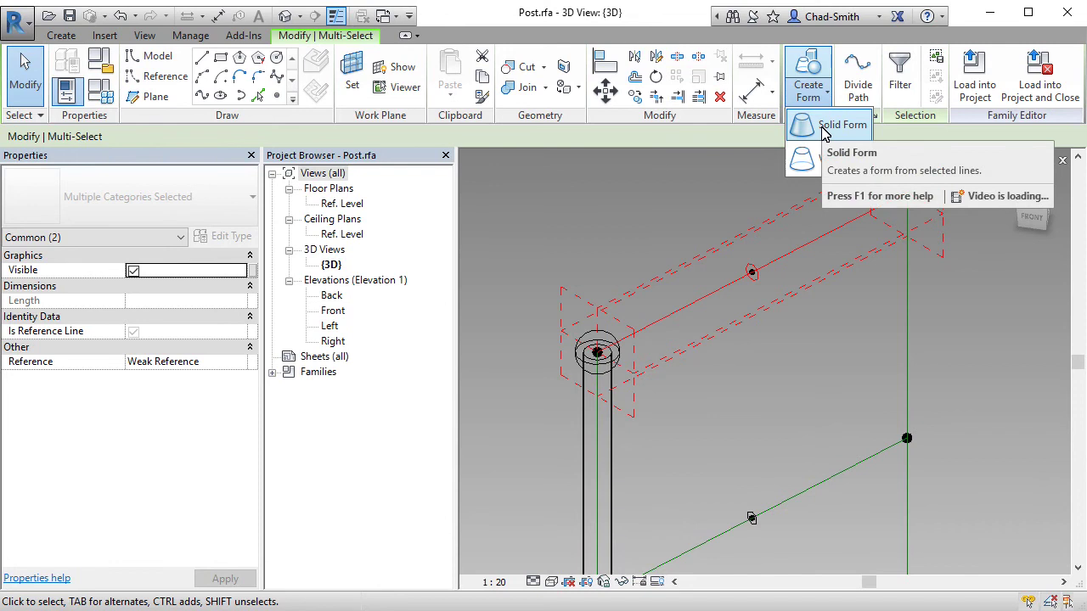
click(832, 126)
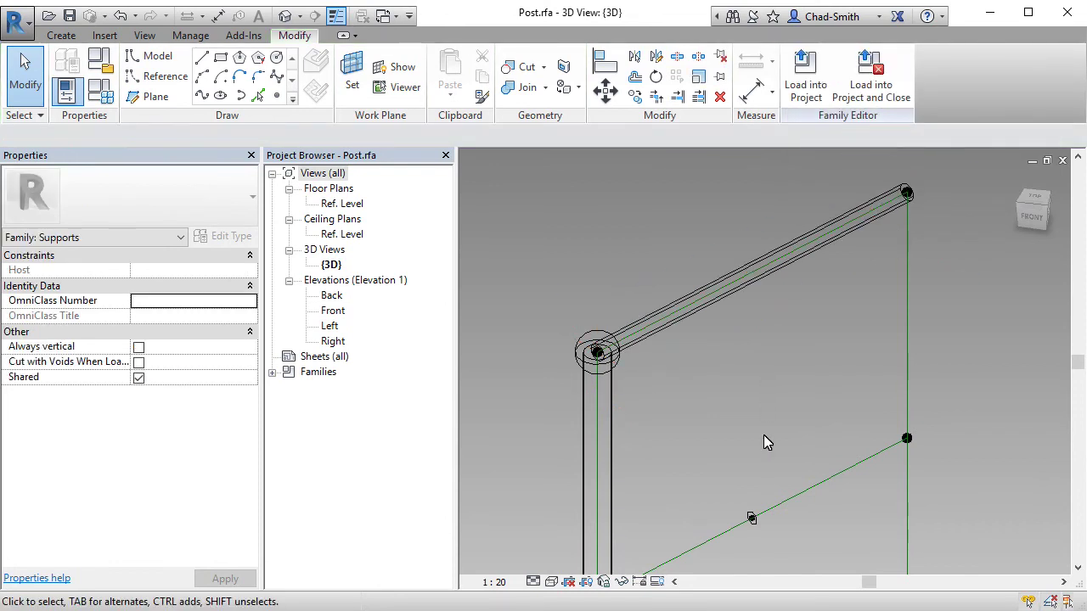
- Sweep the radius 12.5 circle along the lower reference line into a solid rail
middle_drag(764, 438, 765, 329)
scroll(744, 435, up, 3)
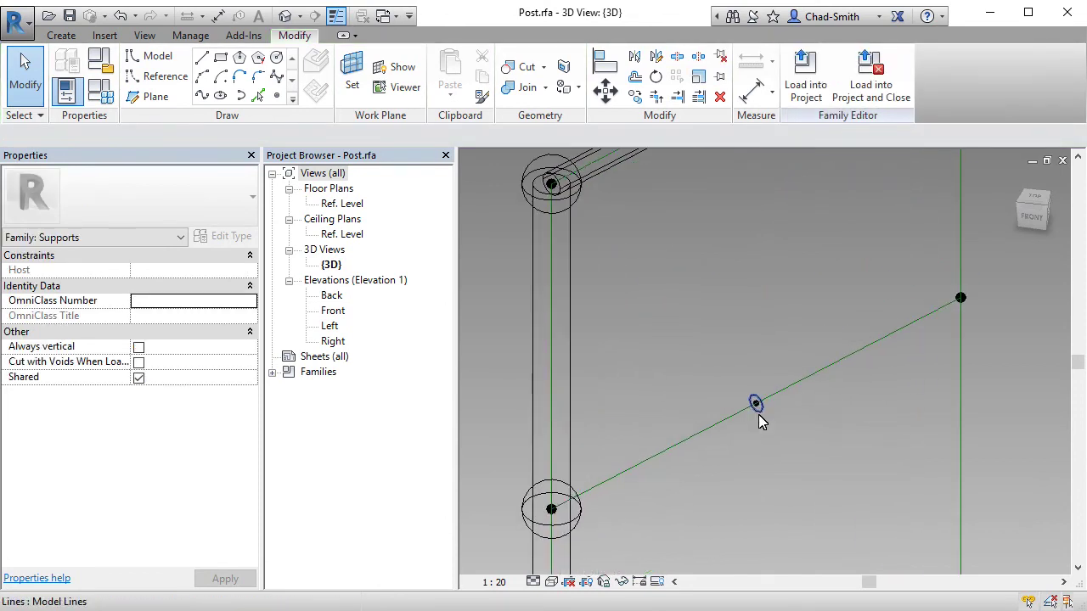
click(760, 422)
ctrl+click(824, 372)
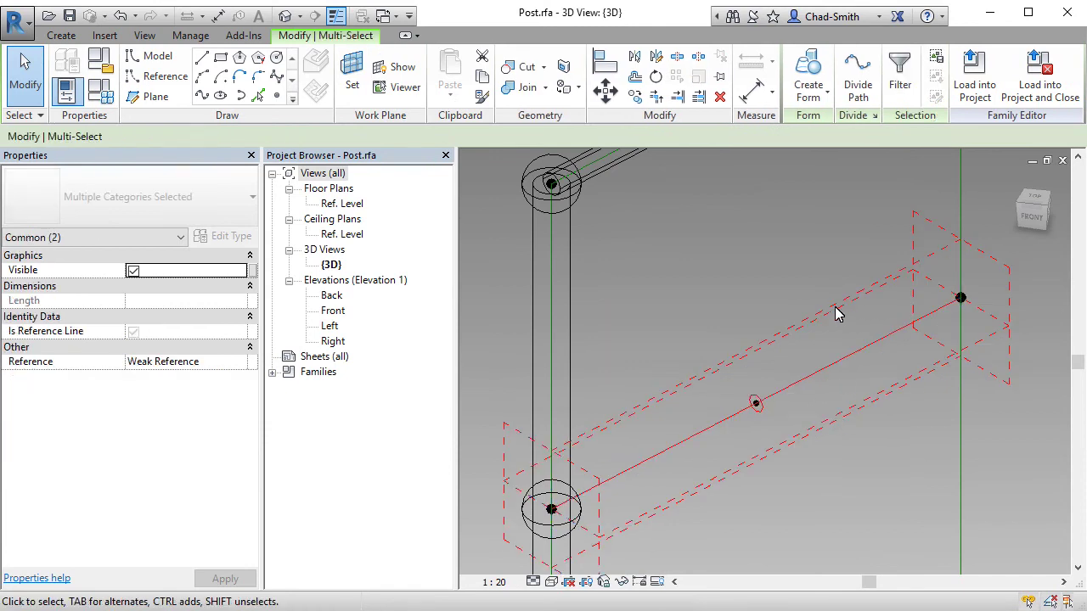
click(817, 91)
click(846, 130)
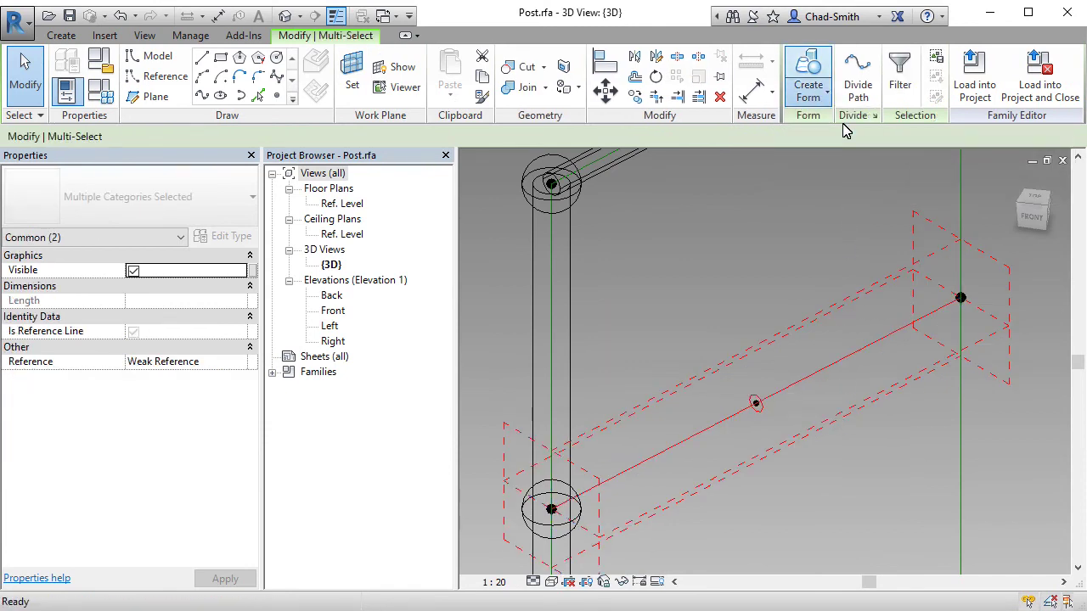
scroll(772, 322, down, 5)
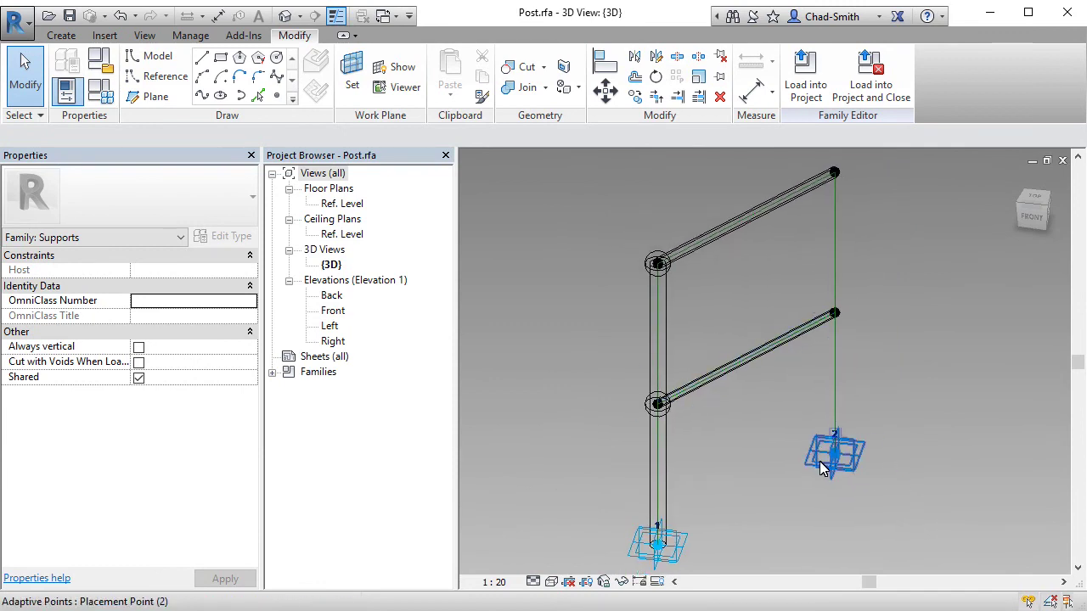
- Switch the view to Hidden Line visual style and orbit to see the rails side-on
click(556, 581)
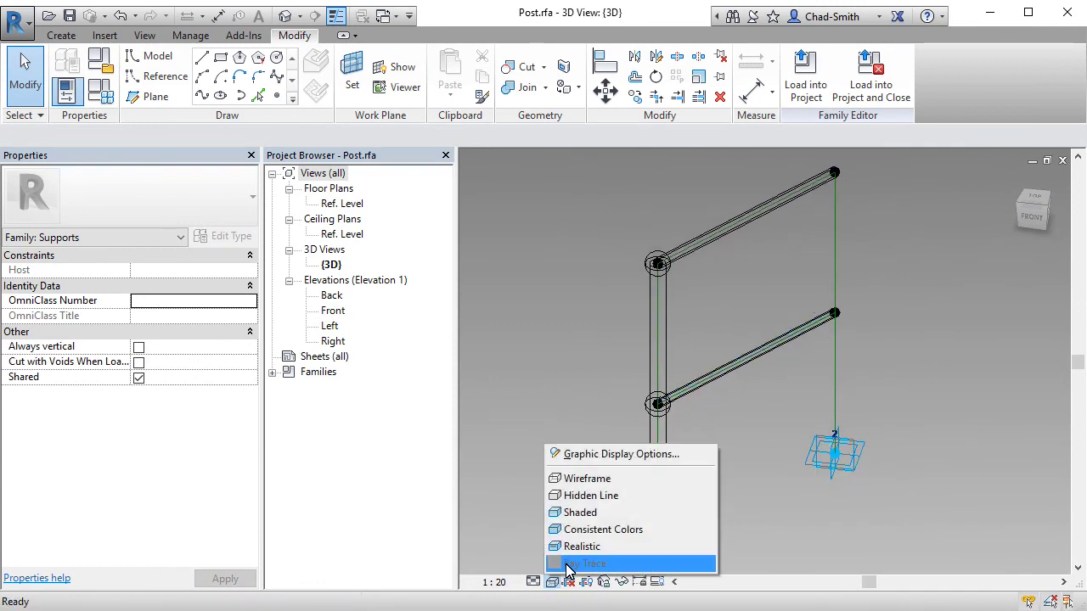
click(594, 497)
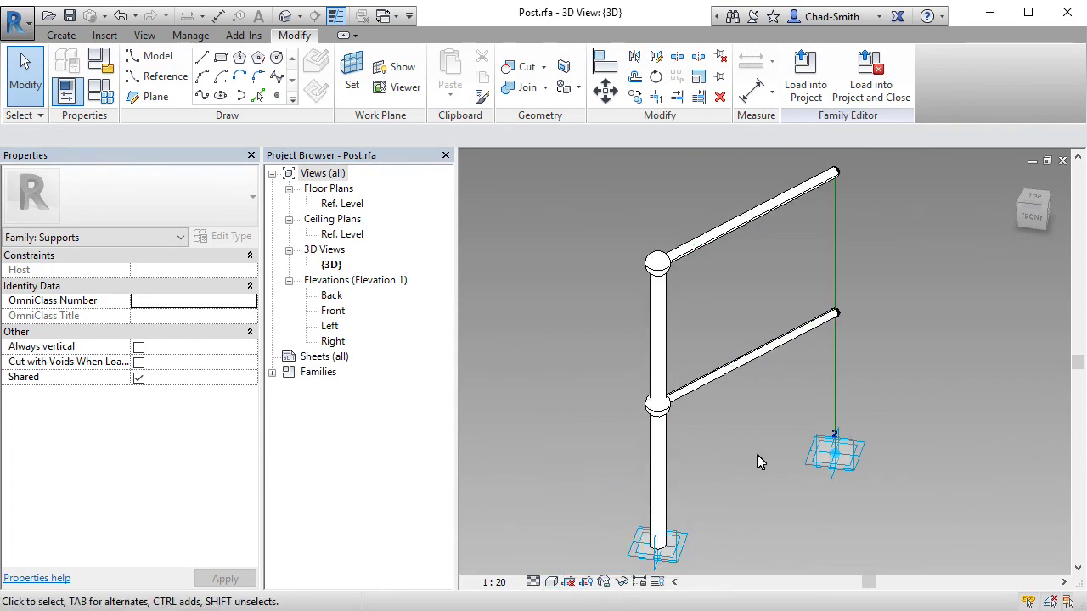
shift+middle_drag(774, 461, 838, 438)
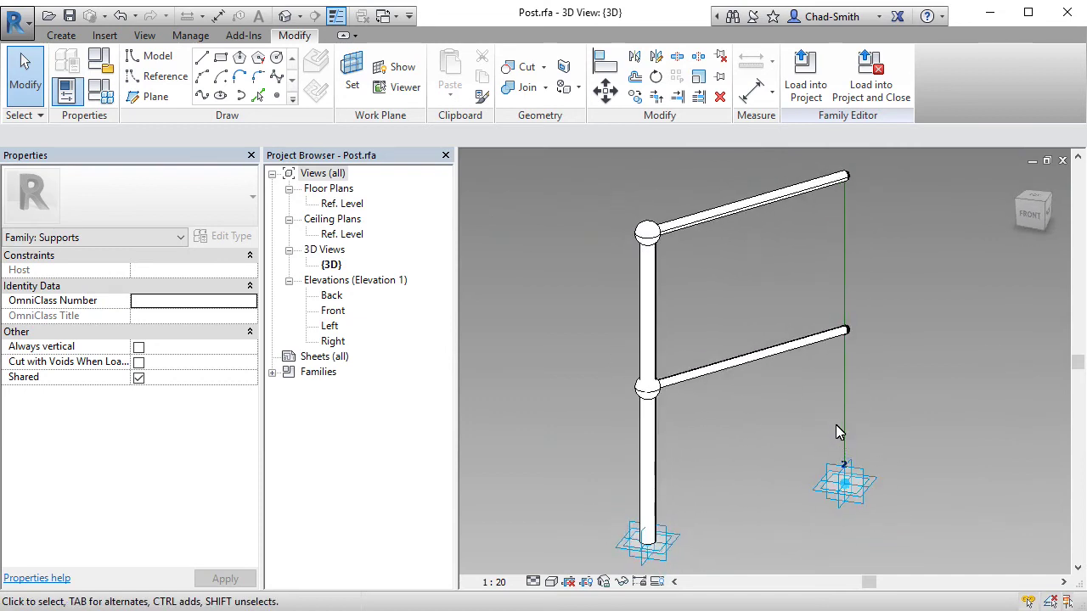
- Save the family as Post & Rail.rfa on the Desktop
click(16, 23)
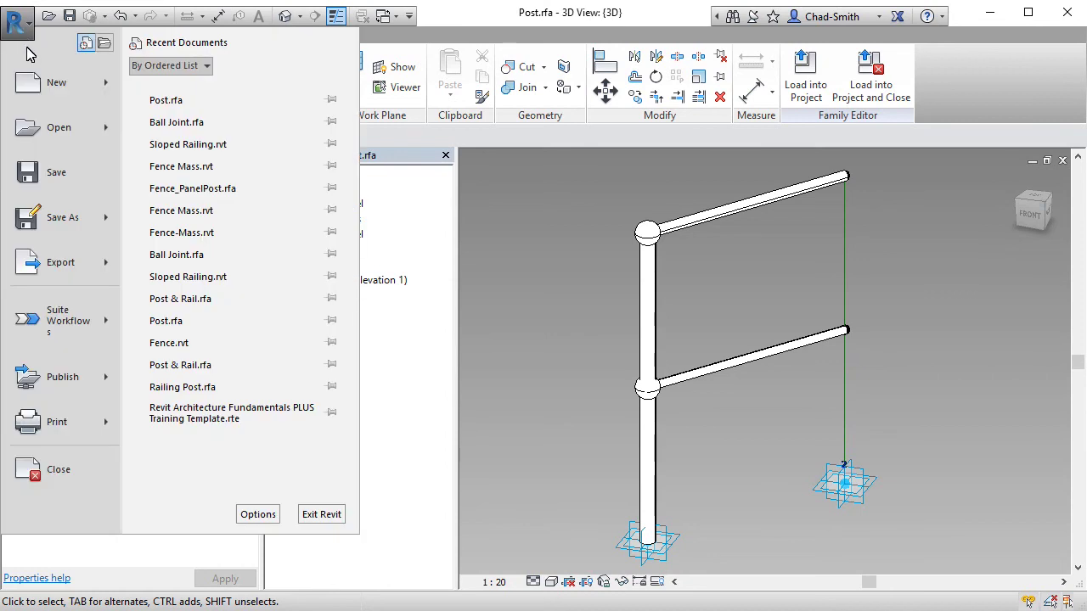
mouse_move(51, 219)
click(196, 155)
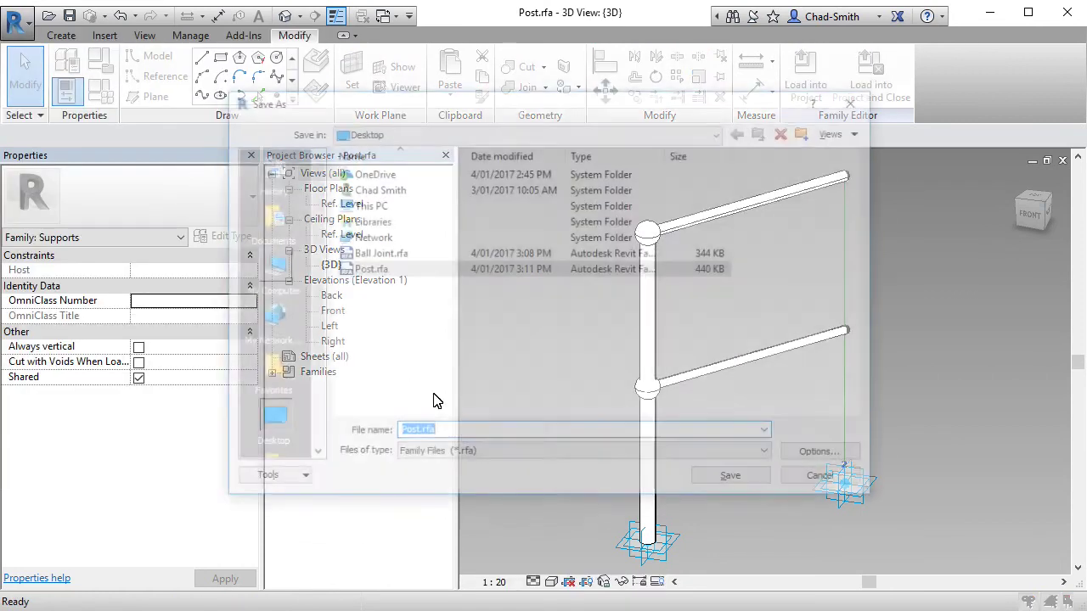
click(416, 435)
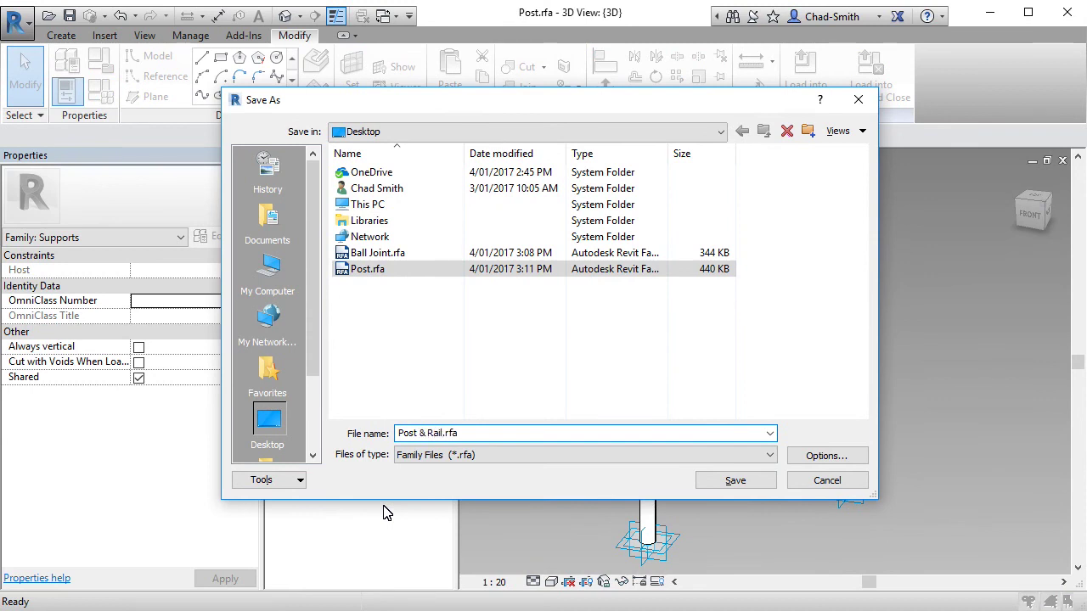
click(730, 481)
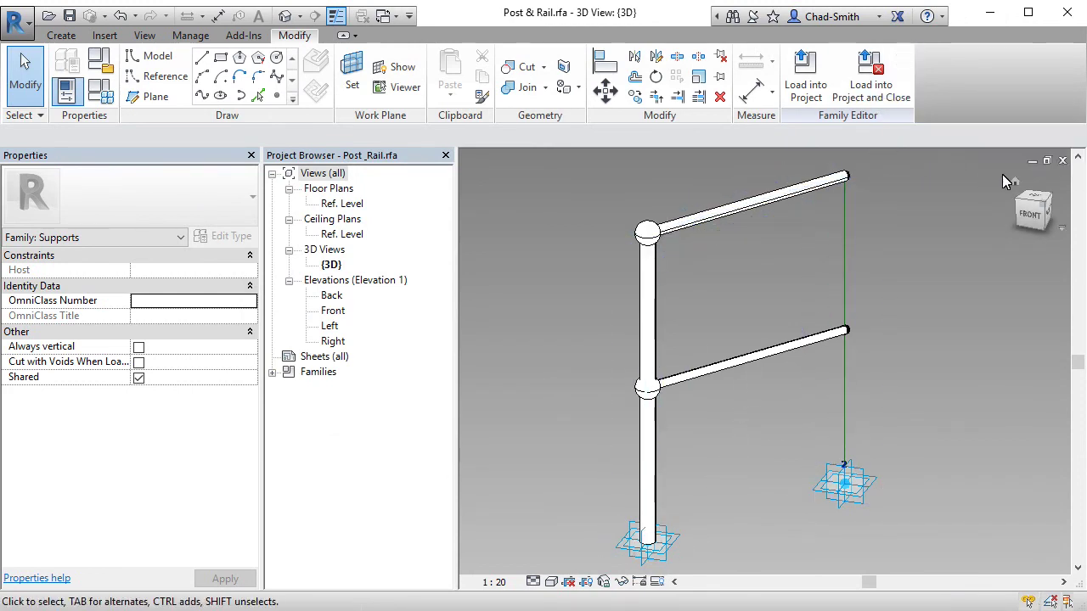
- Close the family and load Post & Rail.rfa and Post.rfa from the Desktop into the project
click(1063, 162)
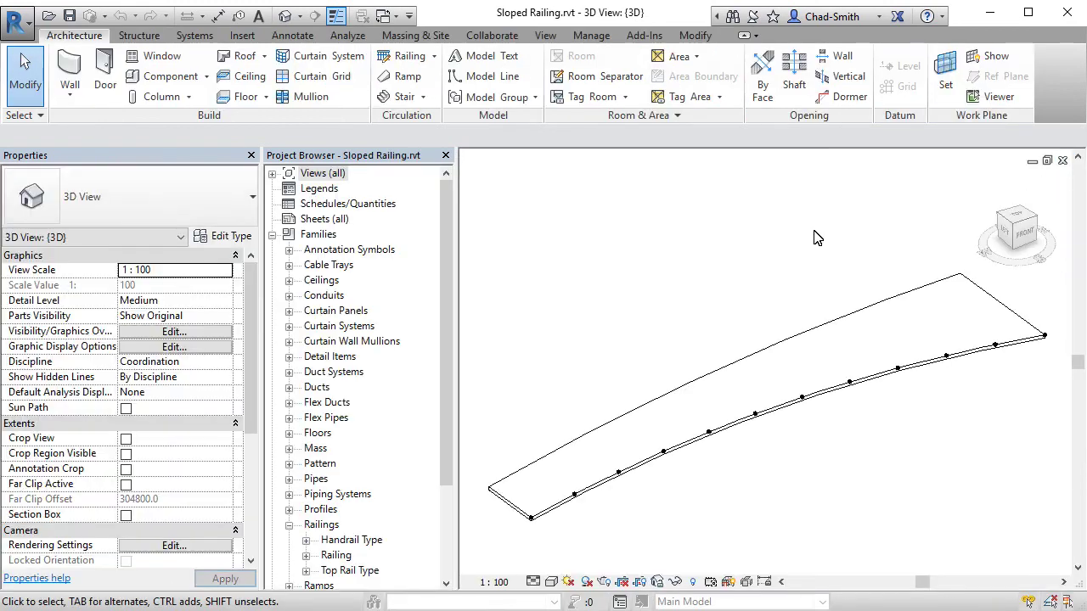
click(242, 34)
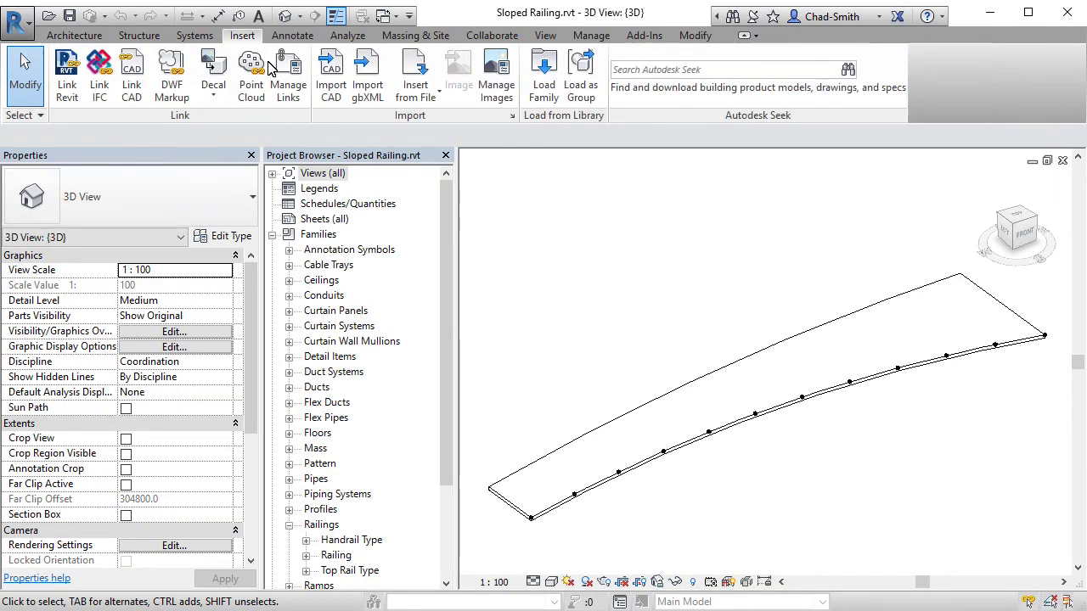
click(546, 92)
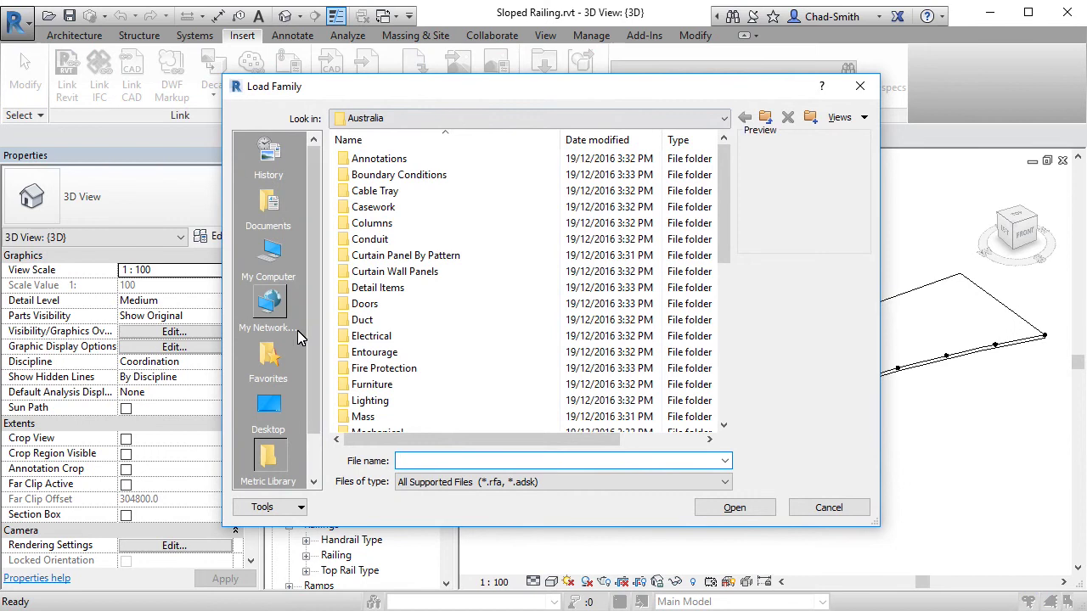
click(282, 413)
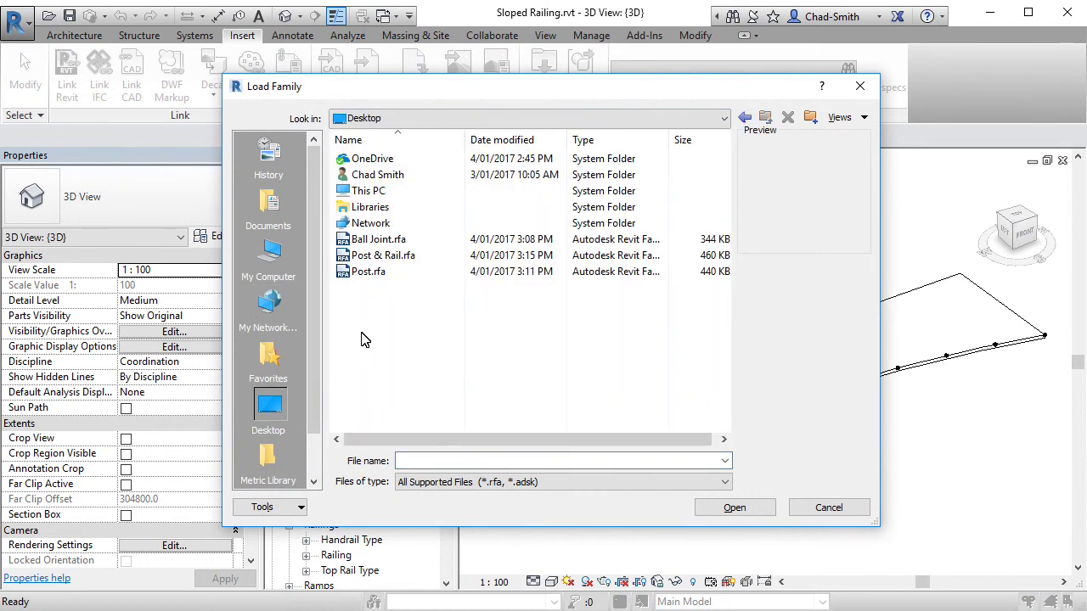
click(386, 260)
ctrl+click(380, 274)
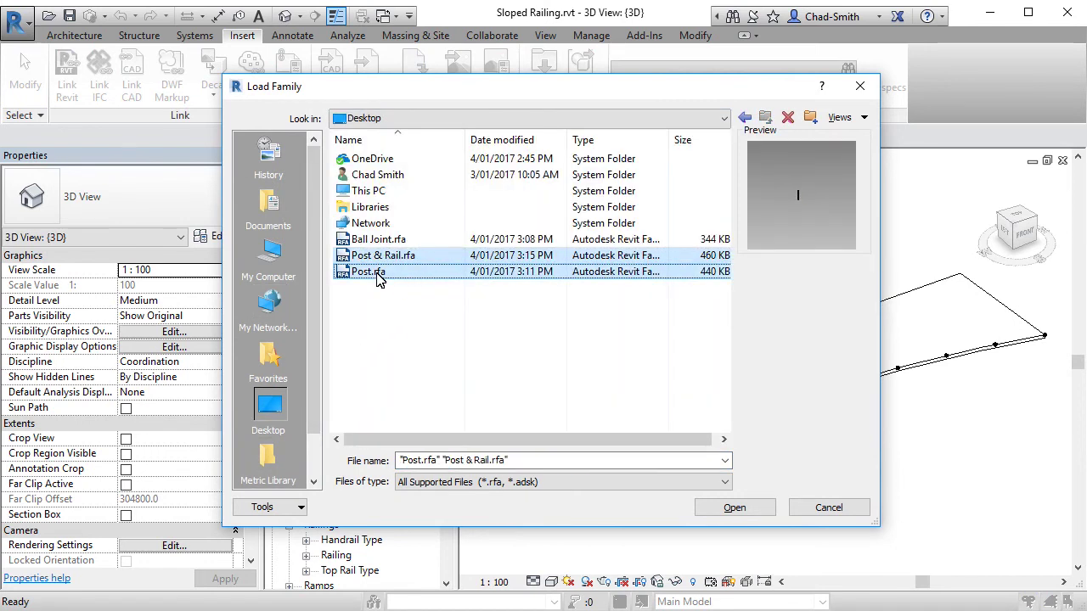
click(708, 508)
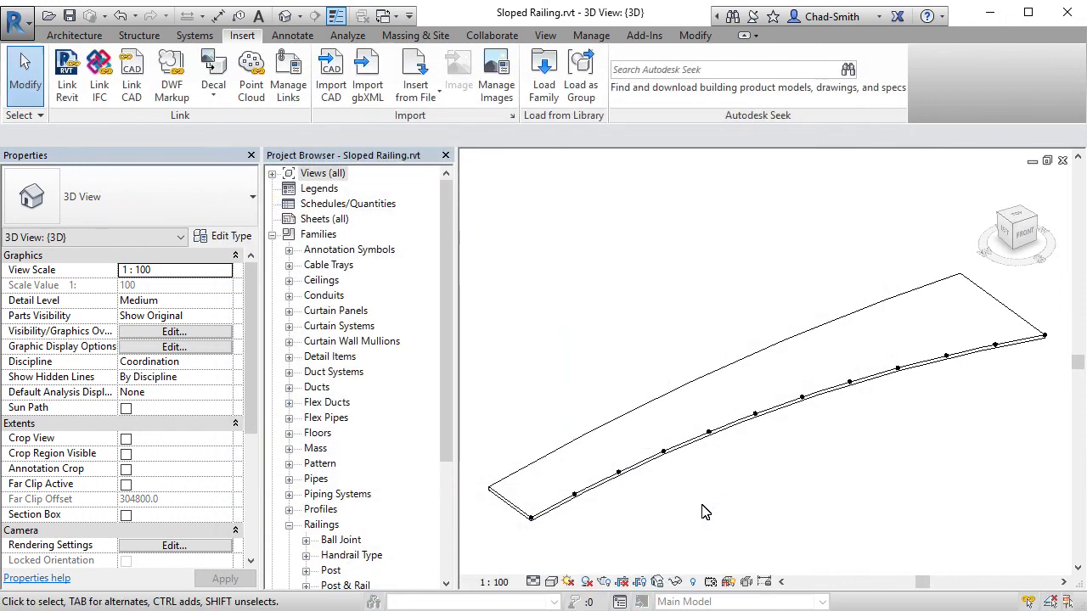
- Edit the Railing Curved mass in place and zoom to the start of its divided path
key(Tab)
click(641, 472)
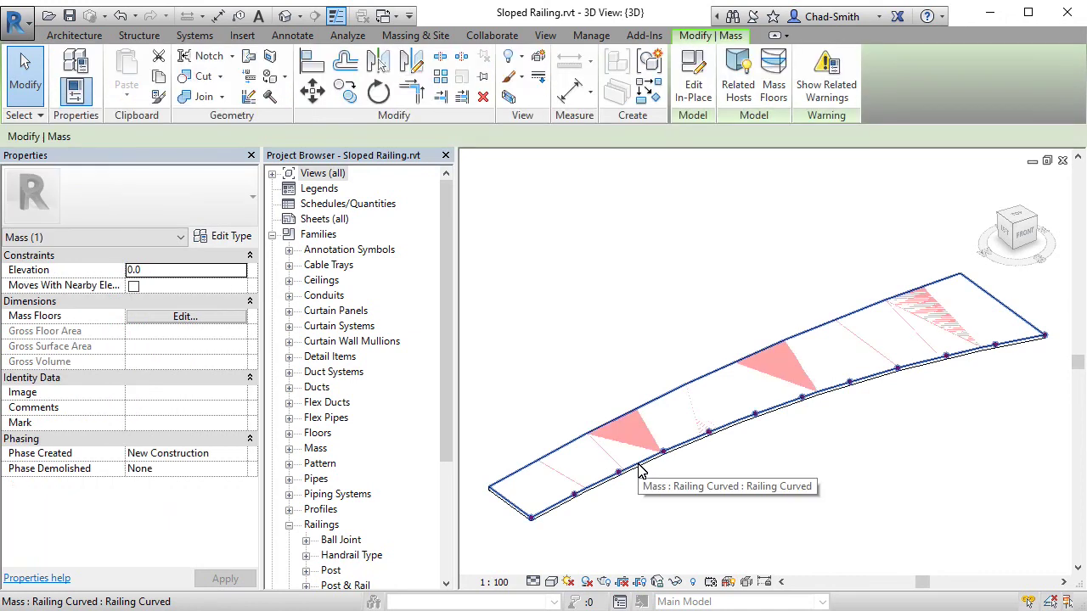
click(693, 84)
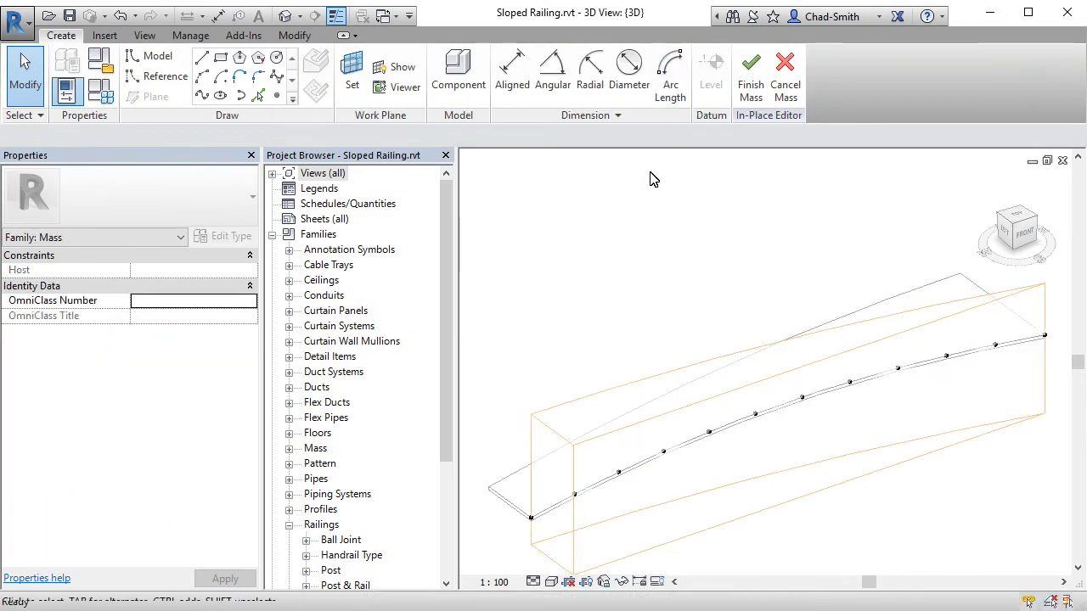
shift+middle_drag(586, 522, 616, 452)
scroll(616, 453, up, 4)
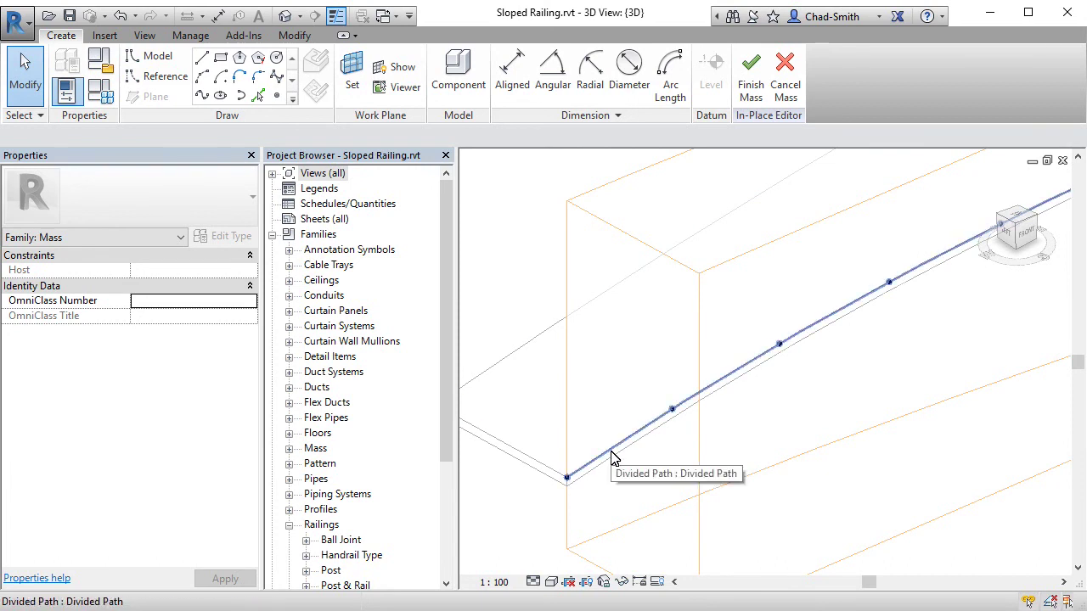
drag(447, 416, 441, 489)
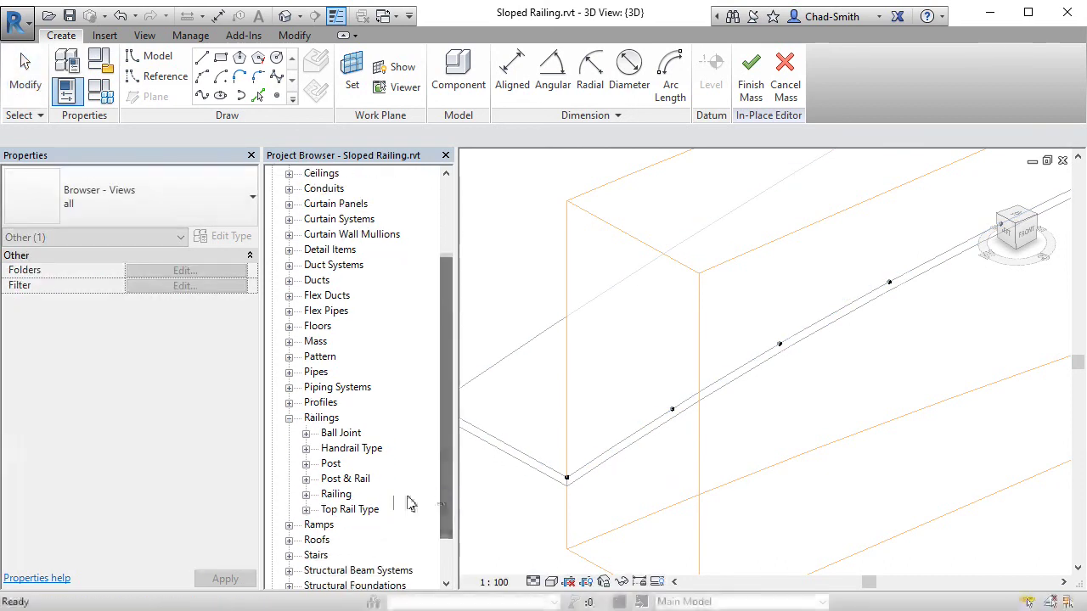
- Place a Post & Rail 1000 component across the divided path's first two points
click(307, 480)
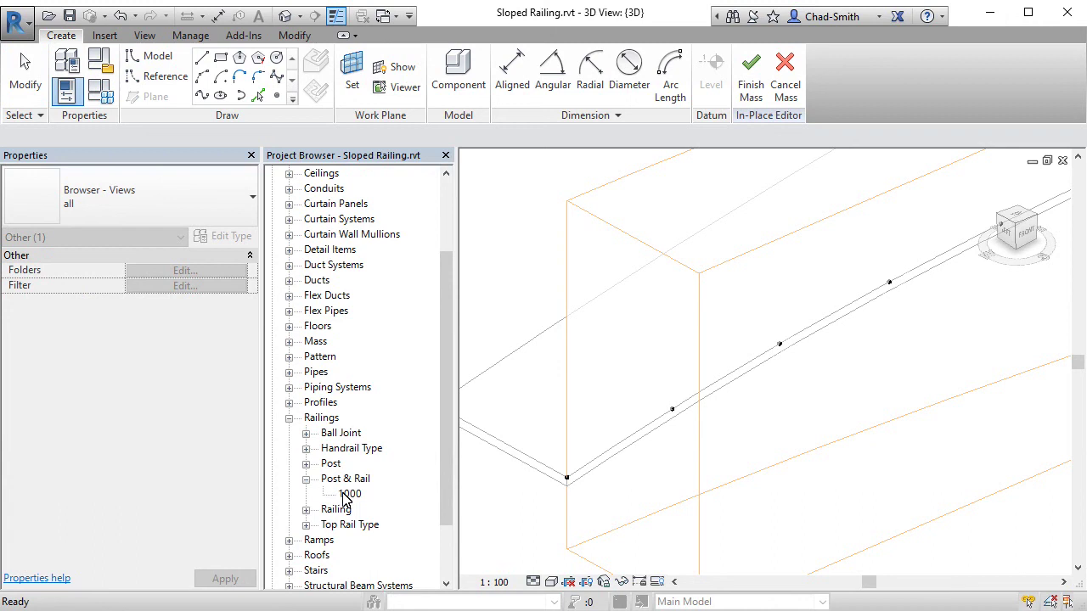
click(360, 496)
drag(592, 509, 578, 491)
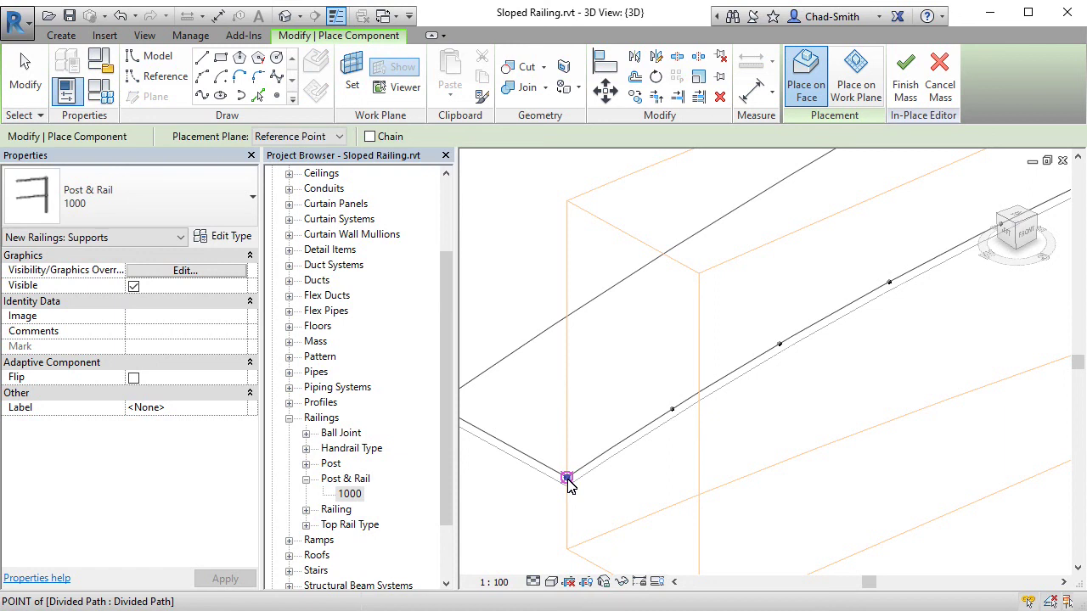
click(571, 478)
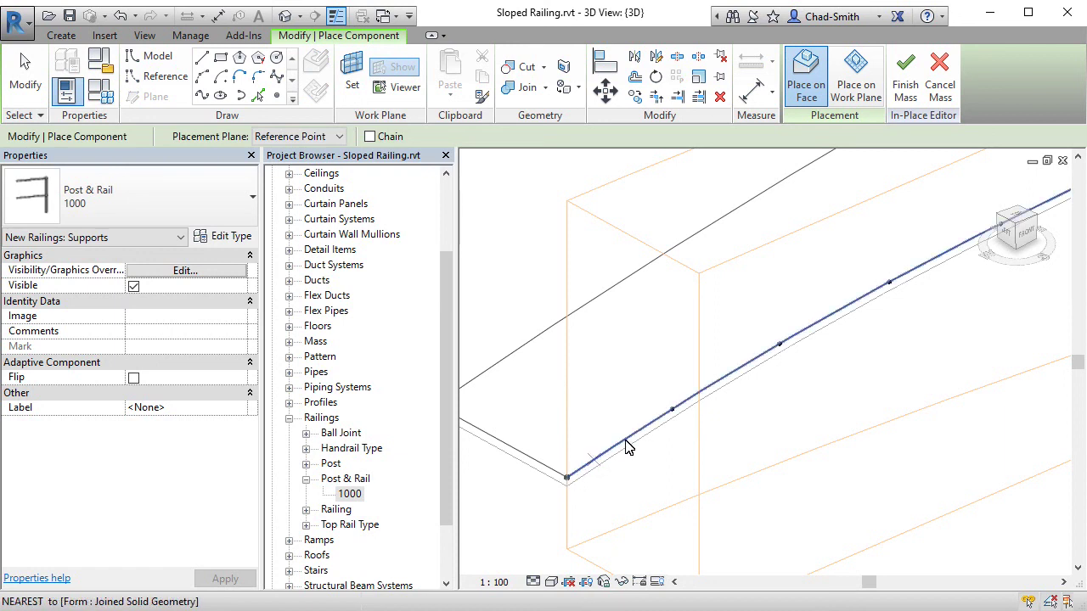
click(671, 416)
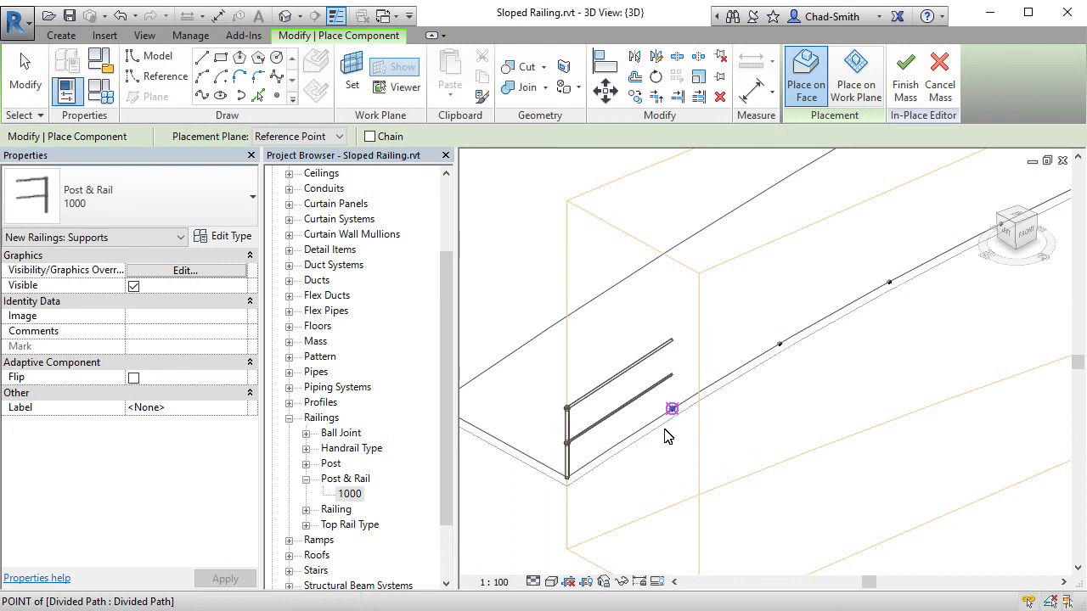
scroll(586, 503, down, 3)
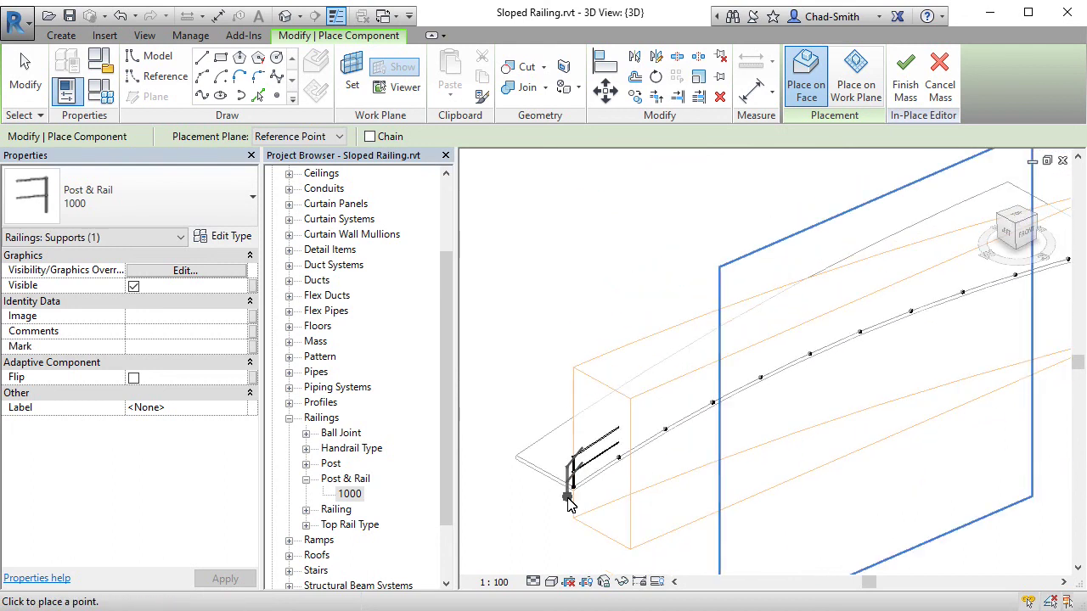
key(Escape)
key(Escape)
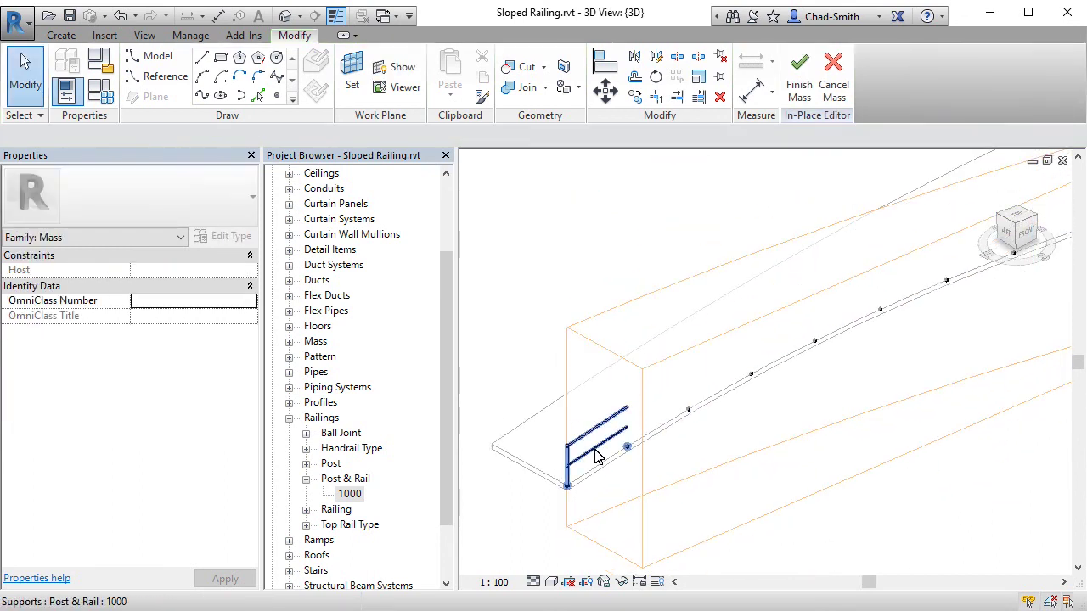
- Repeat the Post & Rail 1000 component along every divided-path point and view the upper end
click(597, 457)
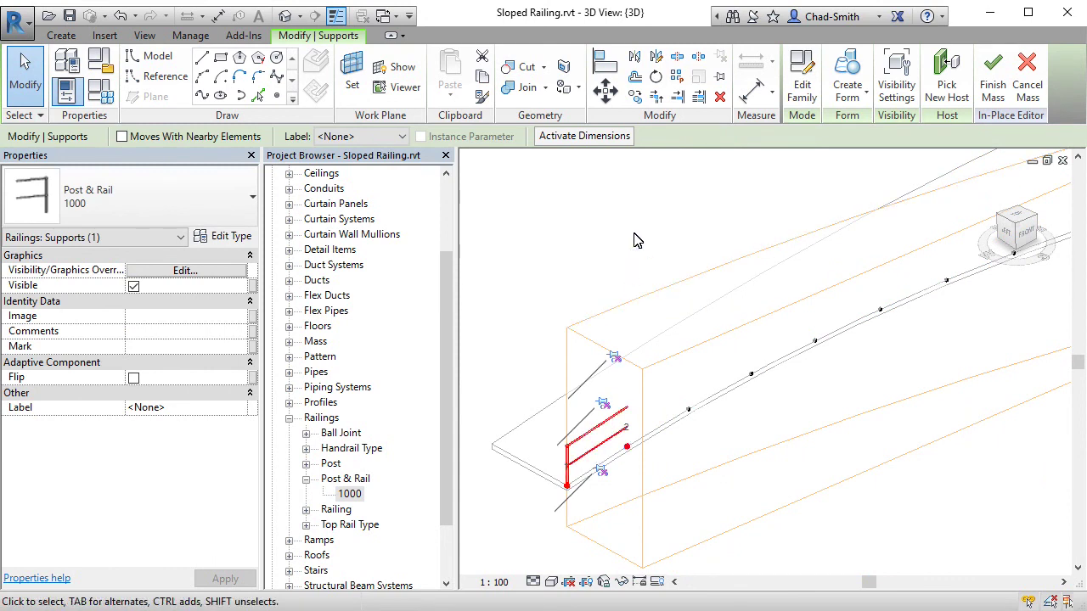
click(677, 76)
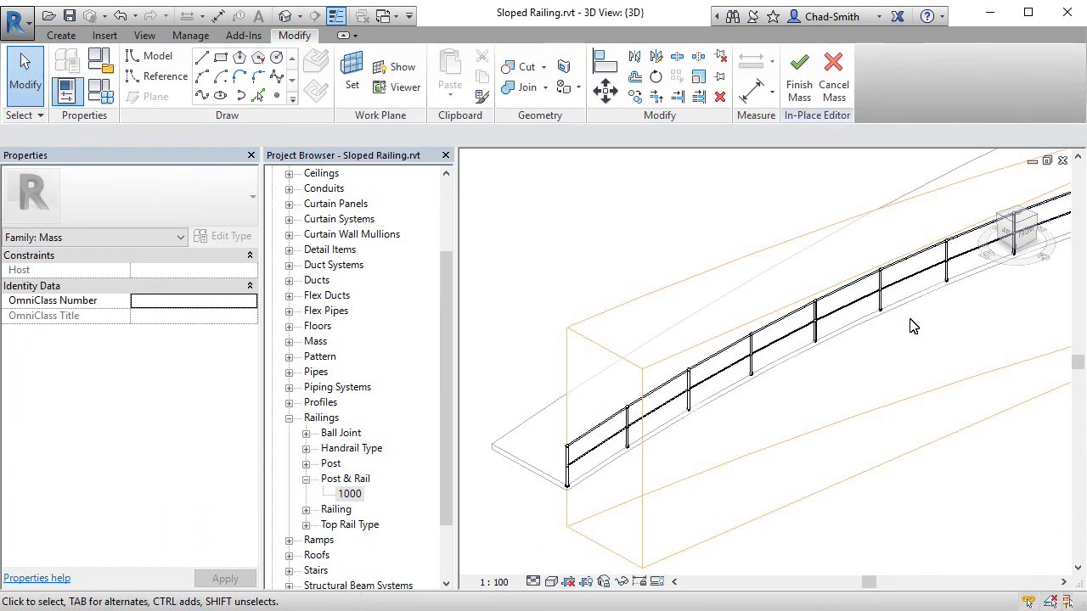
middle_drag(937, 340, 667, 492)
- Place a Post 1000 component at the railing's upper end point to cap both rails
scroll(874, 357, up, 5)
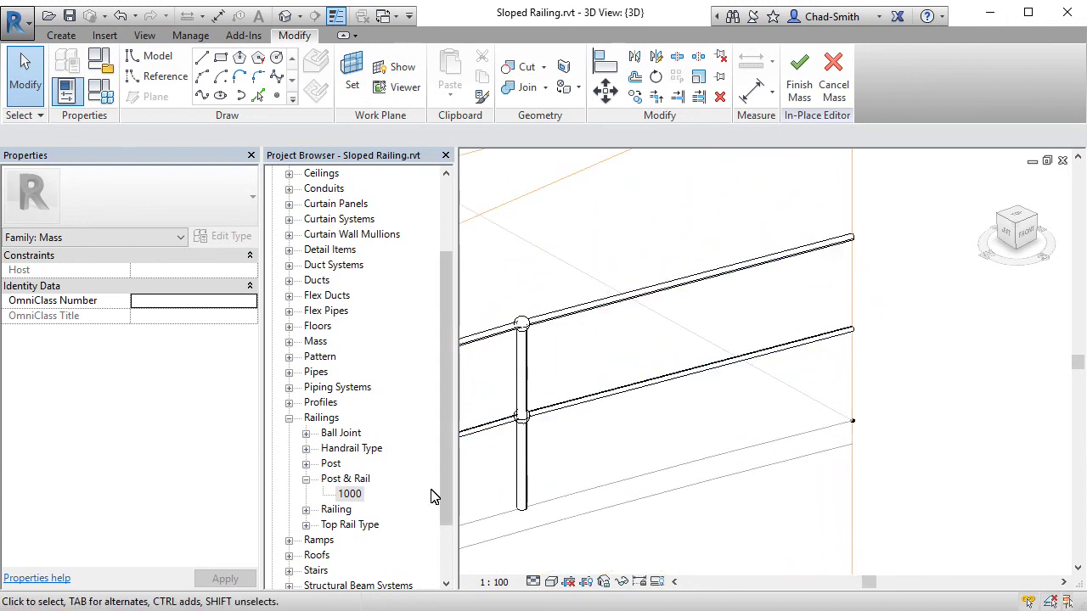
click(306, 465)
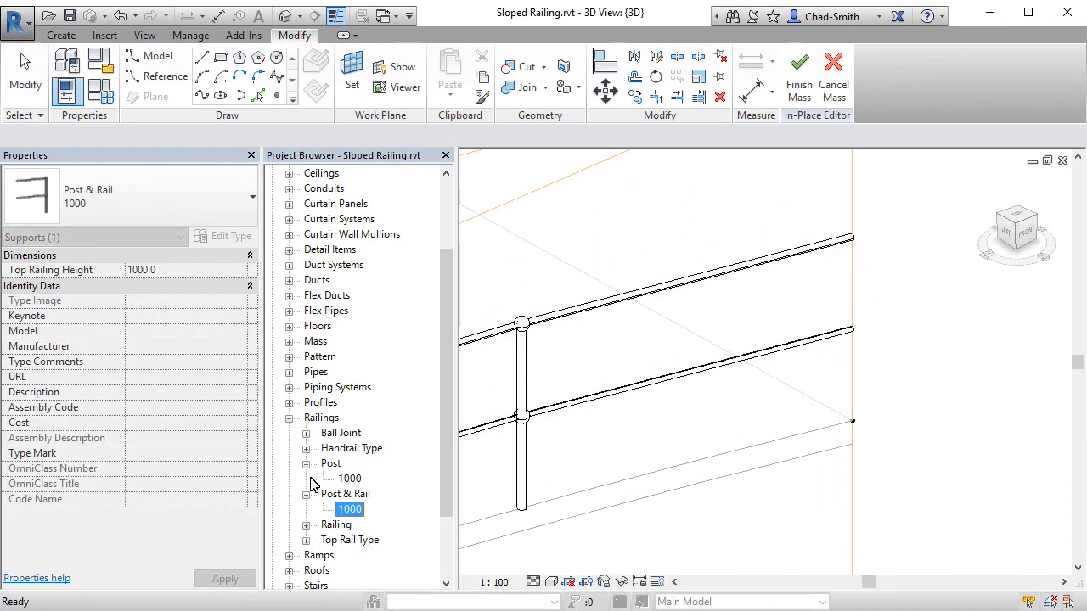
click(349, 479)
drag(475, 482, 853, 429)
click(852, 420)
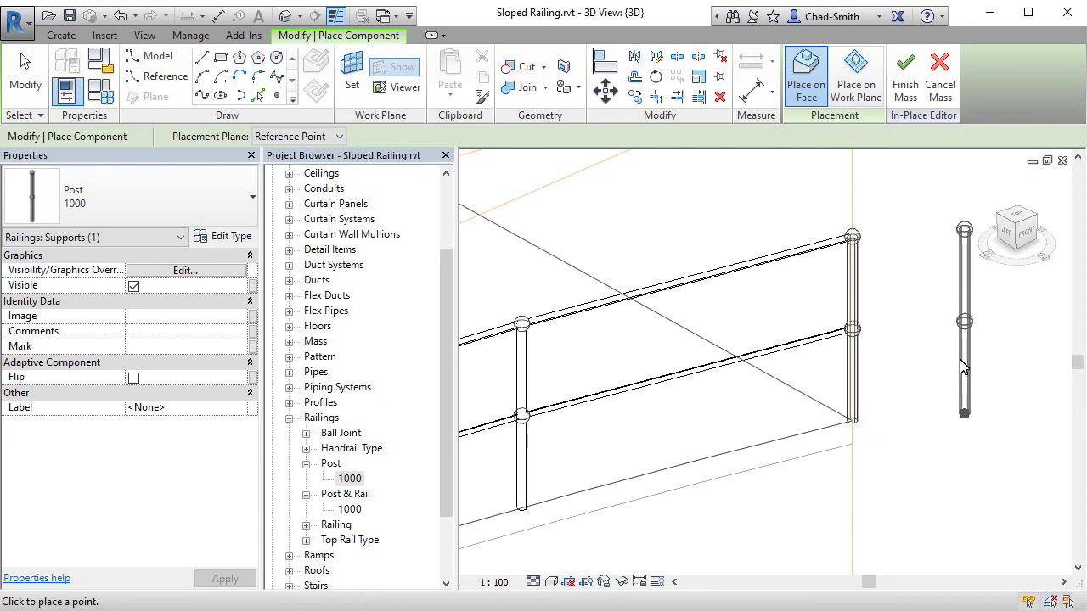
- Finish the in-place mass and zoom out to frame the full sloped railing along the curved slab
click(908, 93)
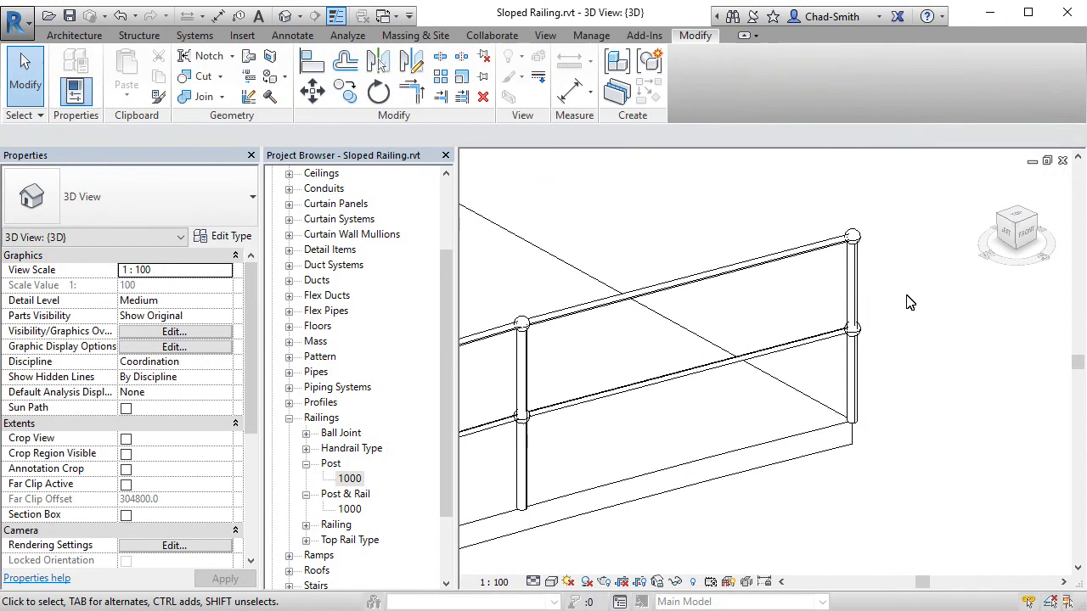
scroll(934, 357, down, 5)
scroll(934, 373, down, 2)
middle_drag(766, 474, 813, 433)
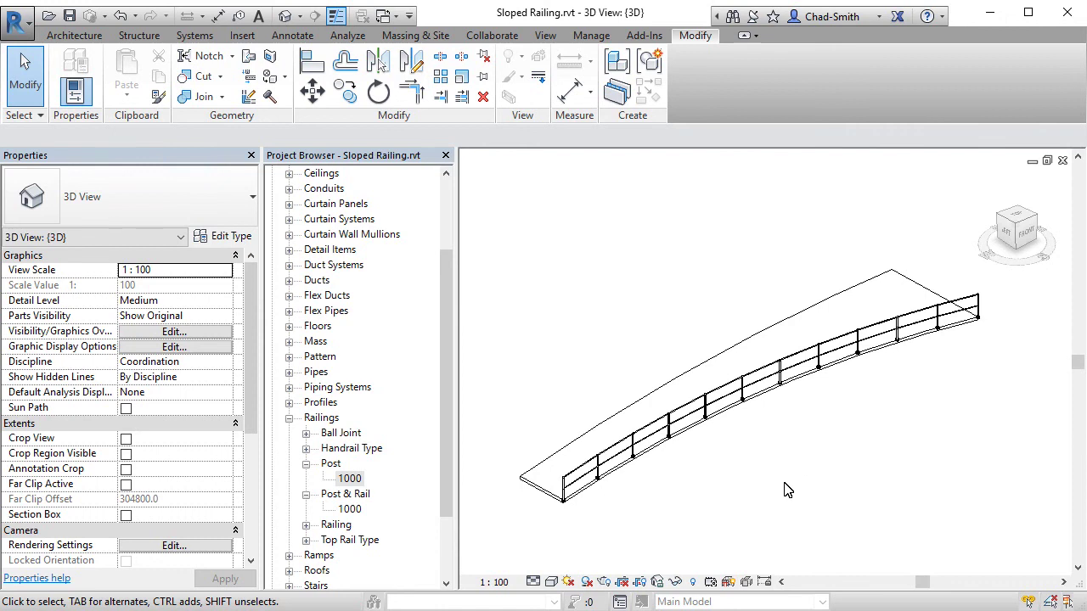